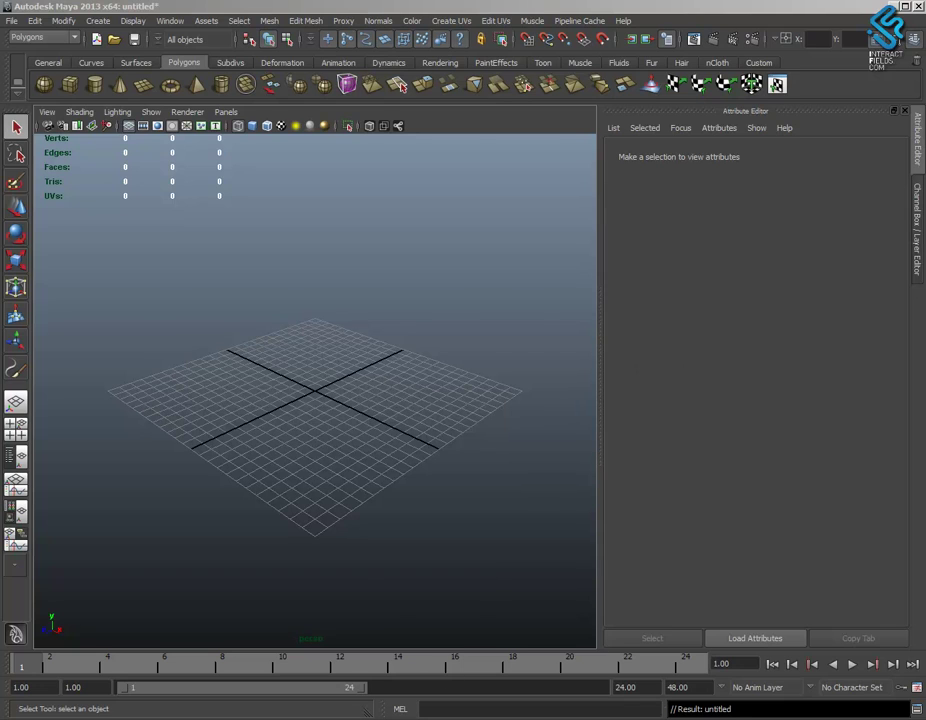
Switch to the browser and read the tree.pdf tutorial's sections on creating the ground and painting the trees.
key("alt+Tab")
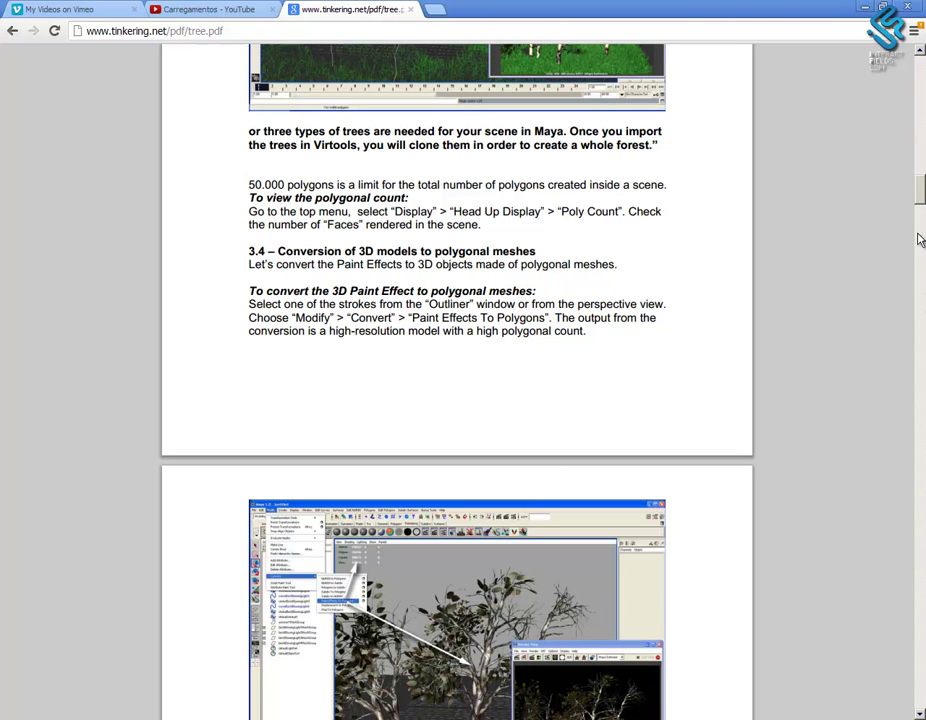
scroll(921, 193, "up", 15)
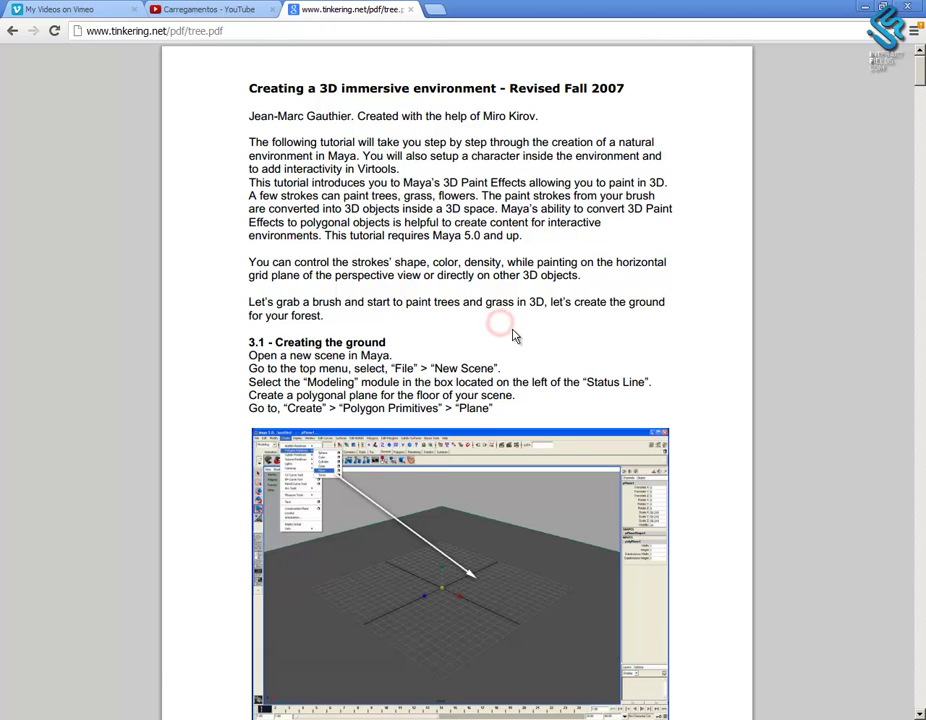
scroll(515, 335, "down", 3)
scroll(515, 335, "down", 10)
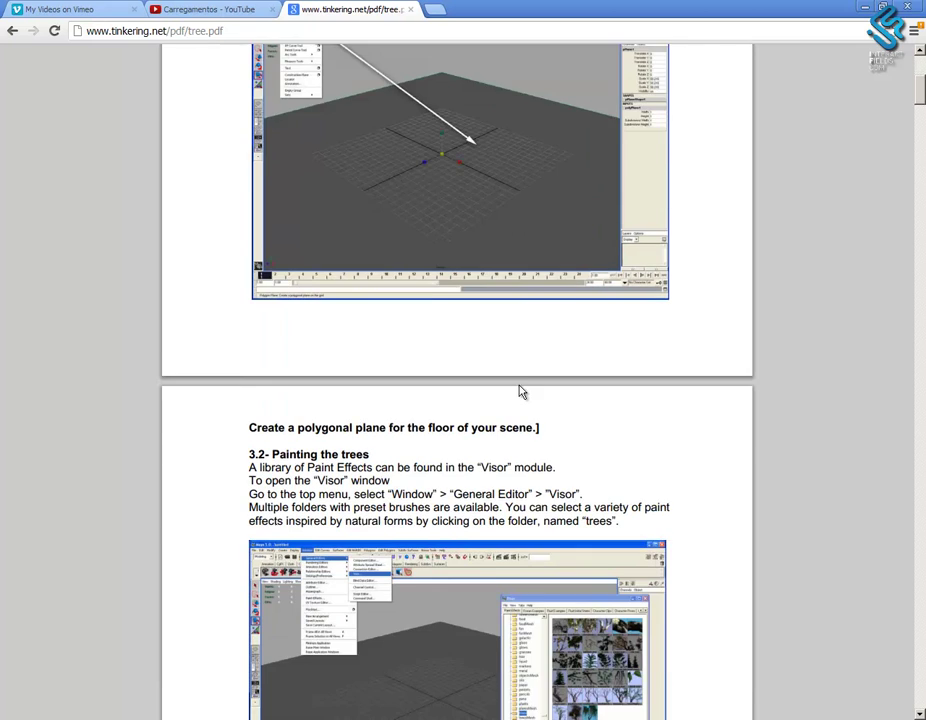
scroll(538, 388, "down", 4)
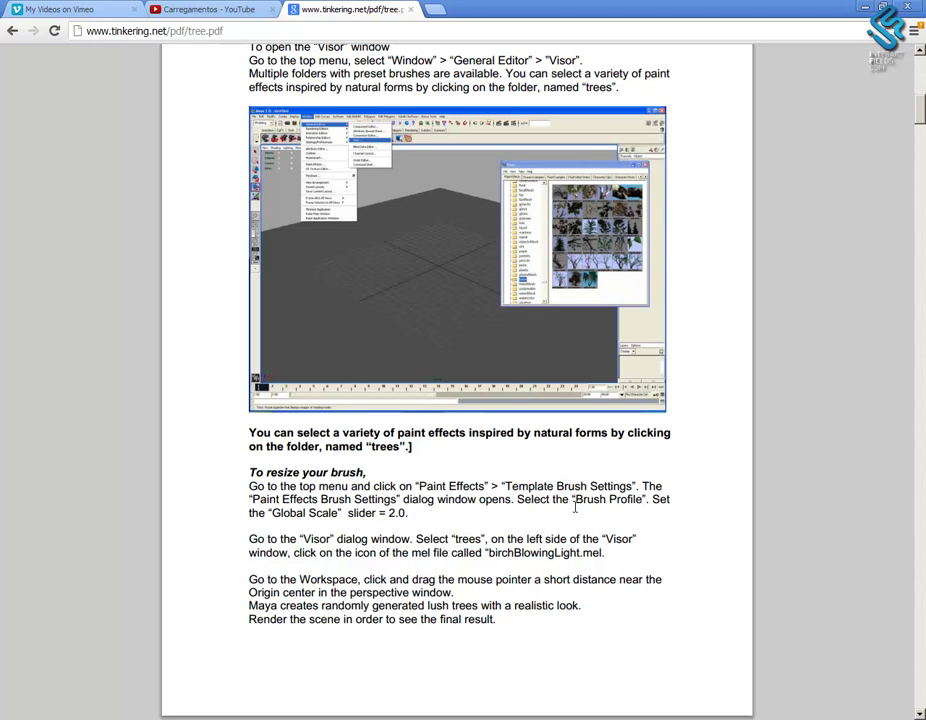
scroll(551, 511, "down", 17)
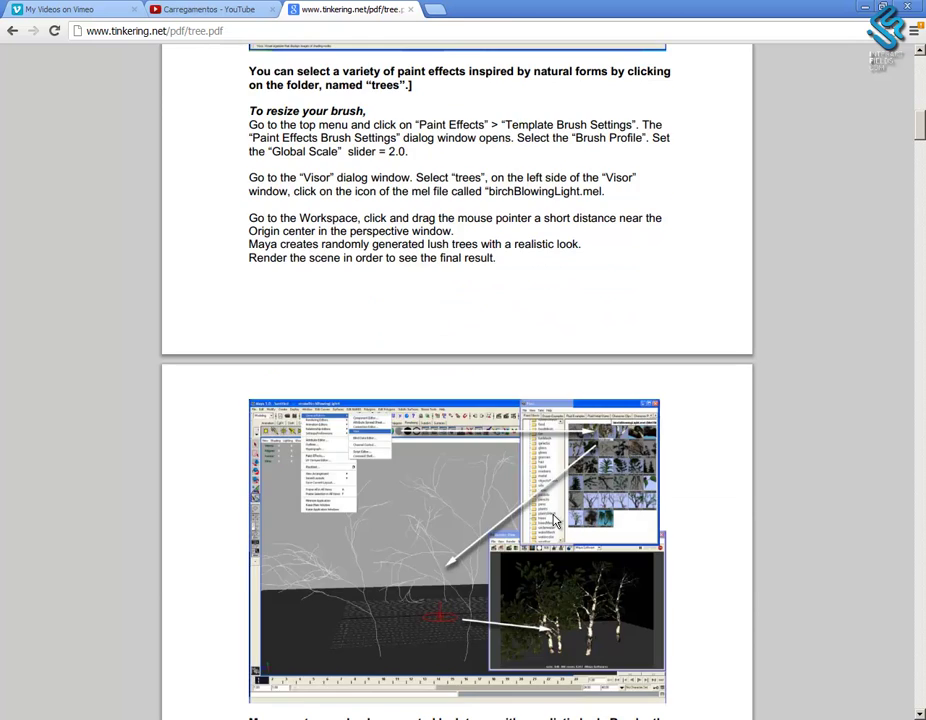
scroll(564, 499, "up", 9)
scroll(564, 499, "up", 20)
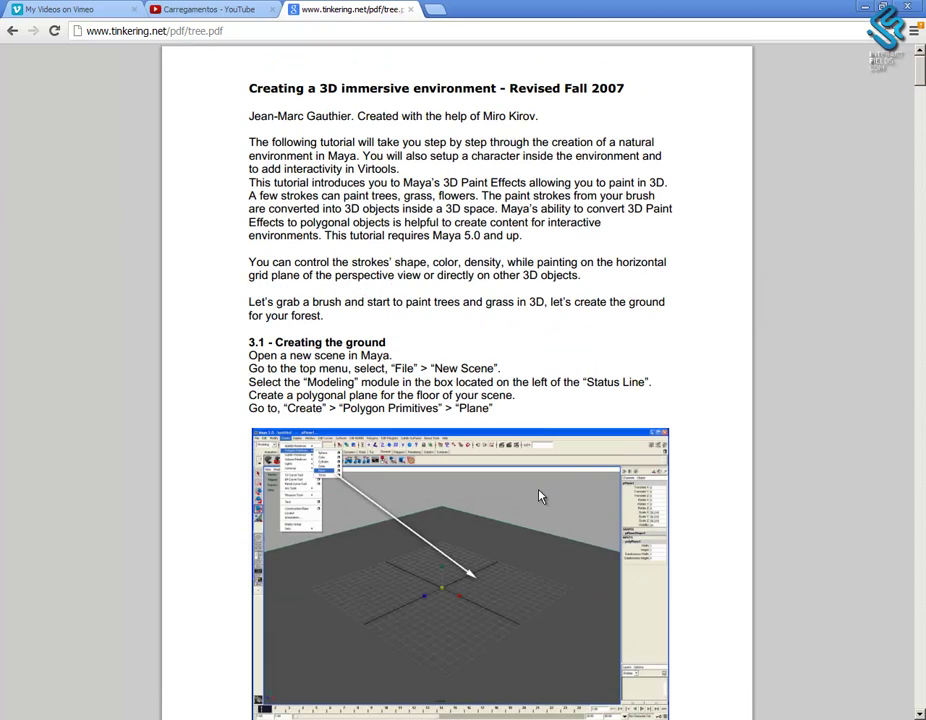
Switch to Maya and set the linear working units to meter in the preferences, saving the change.
left_click(520, 718)
left_click_drag(472, 386, 362, 440, "alt")
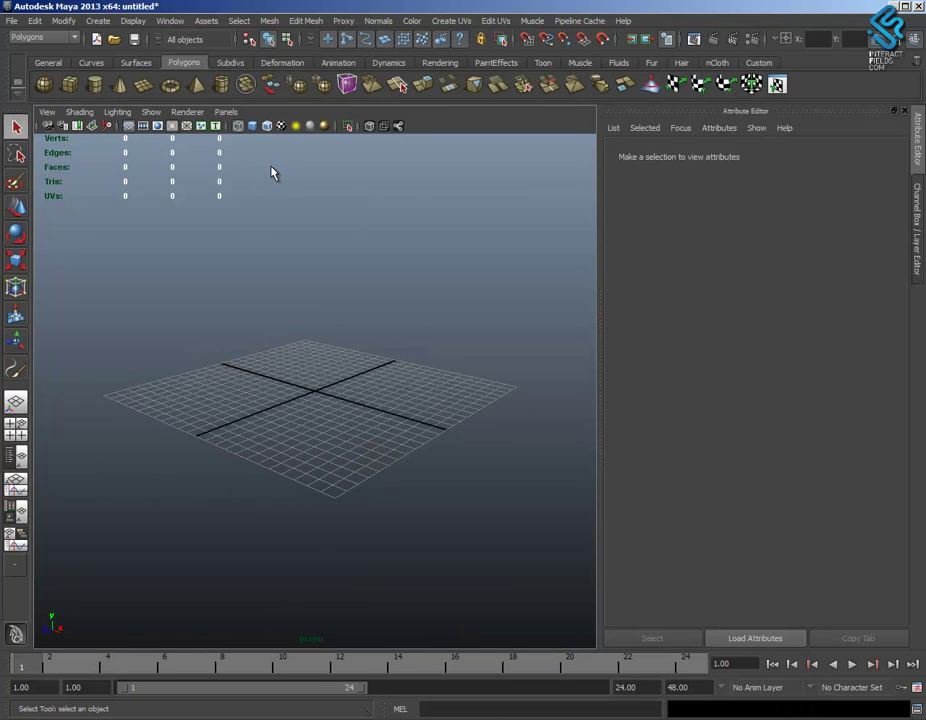
left_click(171, 20)
mouse_move(231, 76)
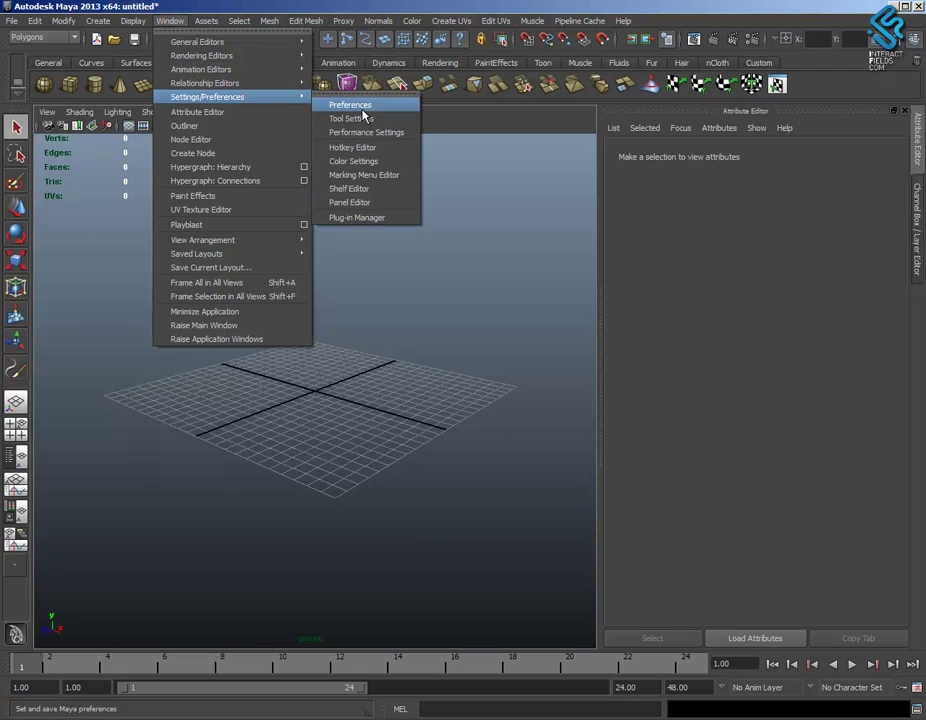
left_click(358, 104)
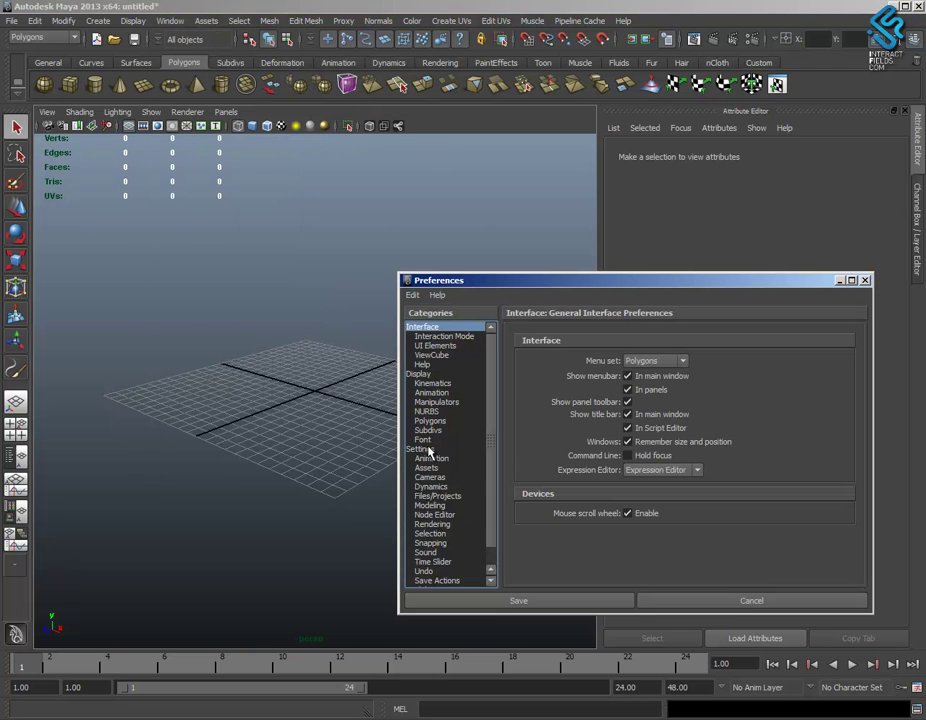
left_click(421, 449)
left_click(646, 404)
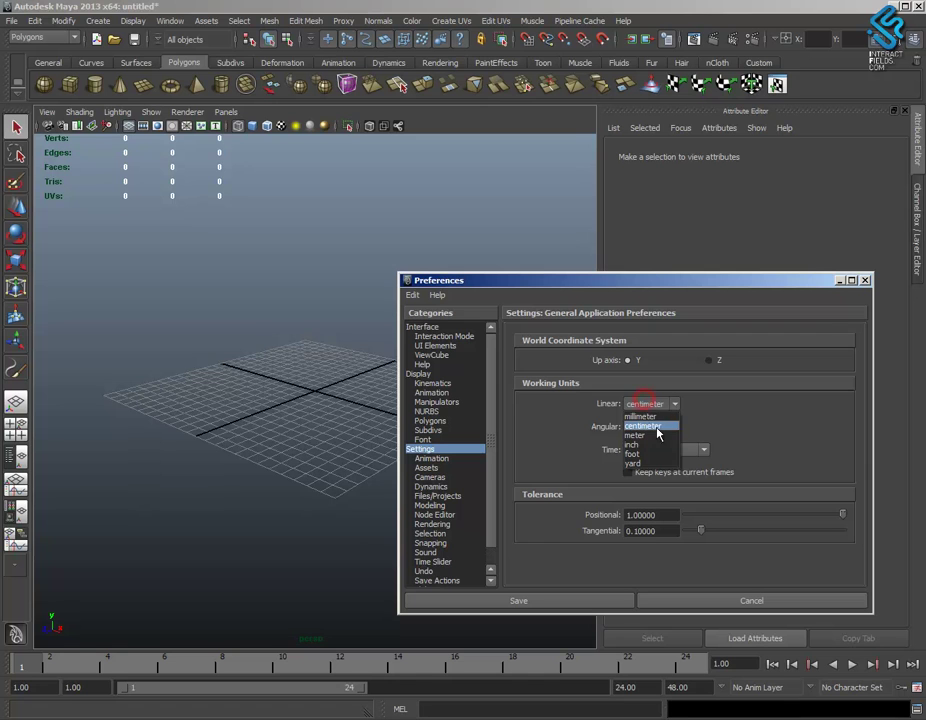
left_click(643, 436)
left_click(545, 600)
left_click(435, 479)
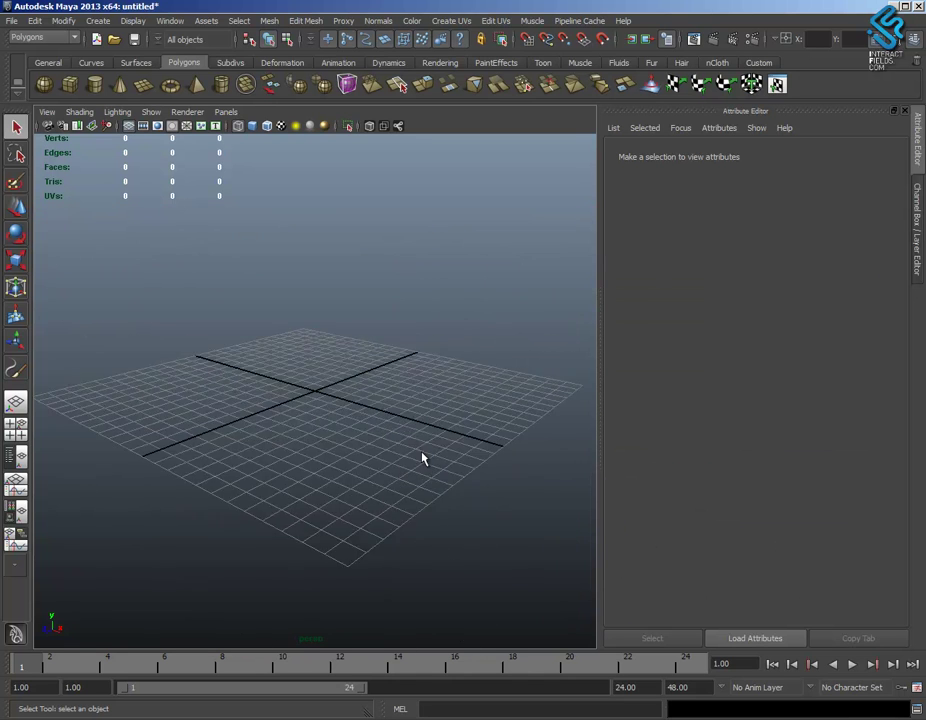
Change the menu set to Rendering and open the Paint Effects brush library with Get Brush.
mouse_move(413, 425)
left_mouse_down("alt")
mouse_move(328, 438)
mouse_move(399, 418)
mouse_move(380, 444)
mouse_move(391, 452)
left_mouse_up("alt")
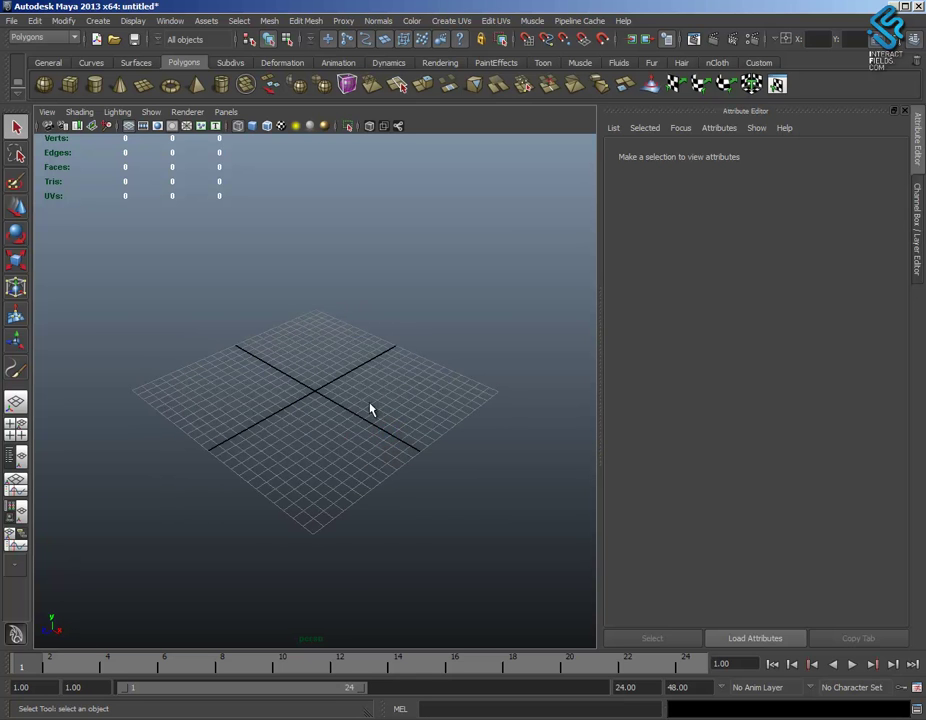
left_click(74, 37)
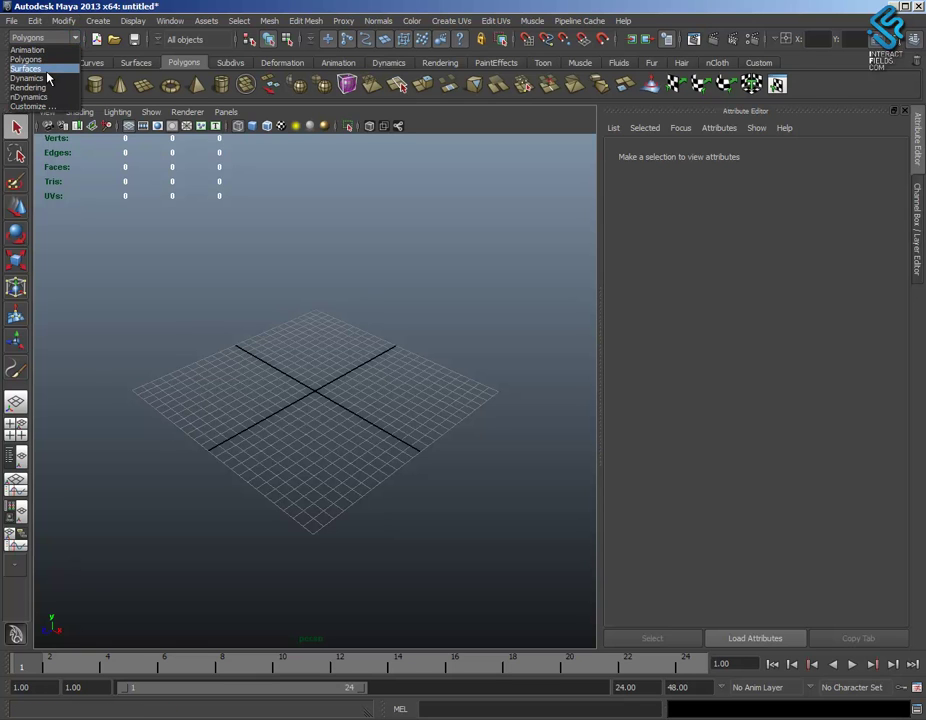
left_click(41, 87)
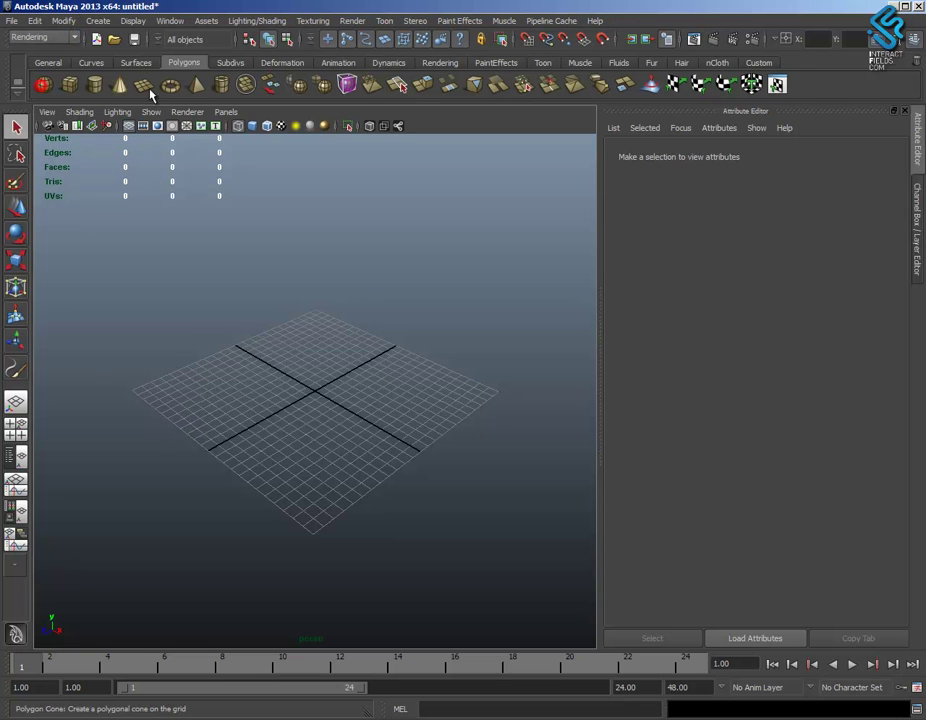
left_click(459, 22)
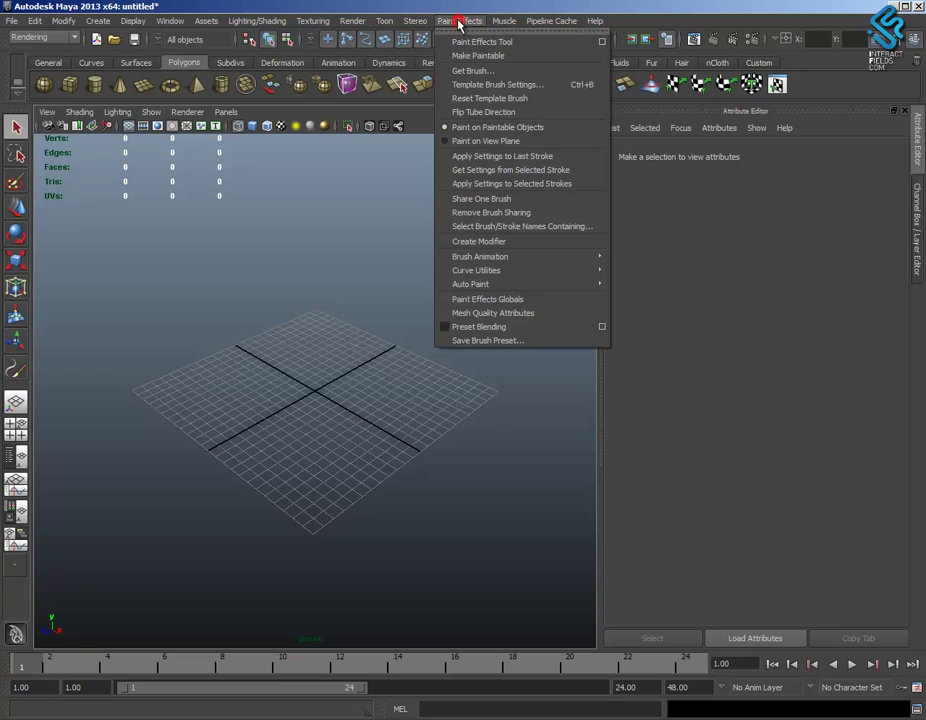
left_click(475, 71)
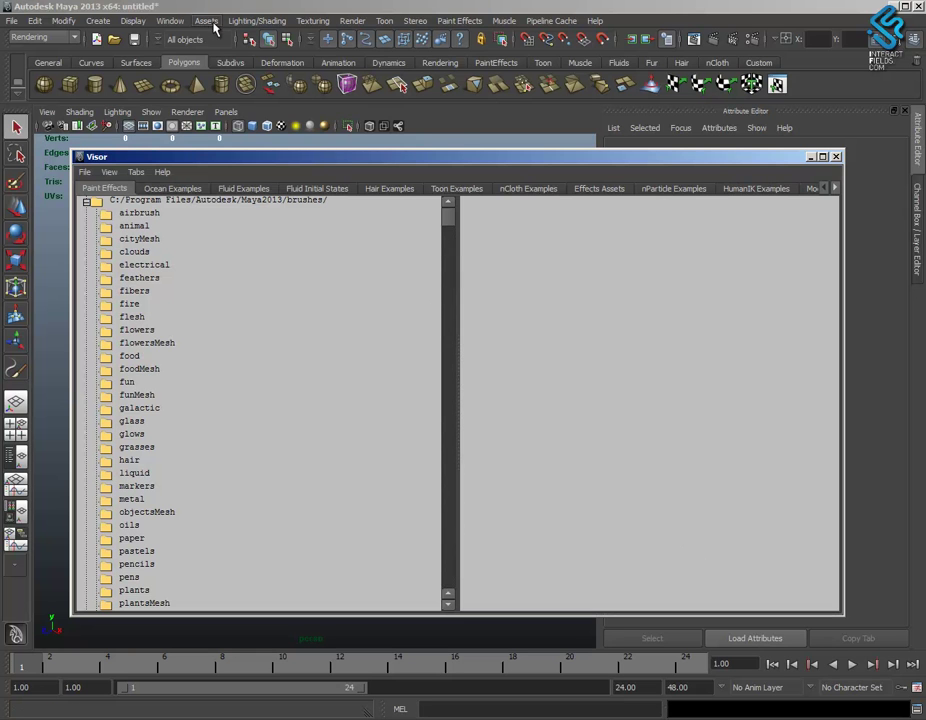
left_click(172, 20)
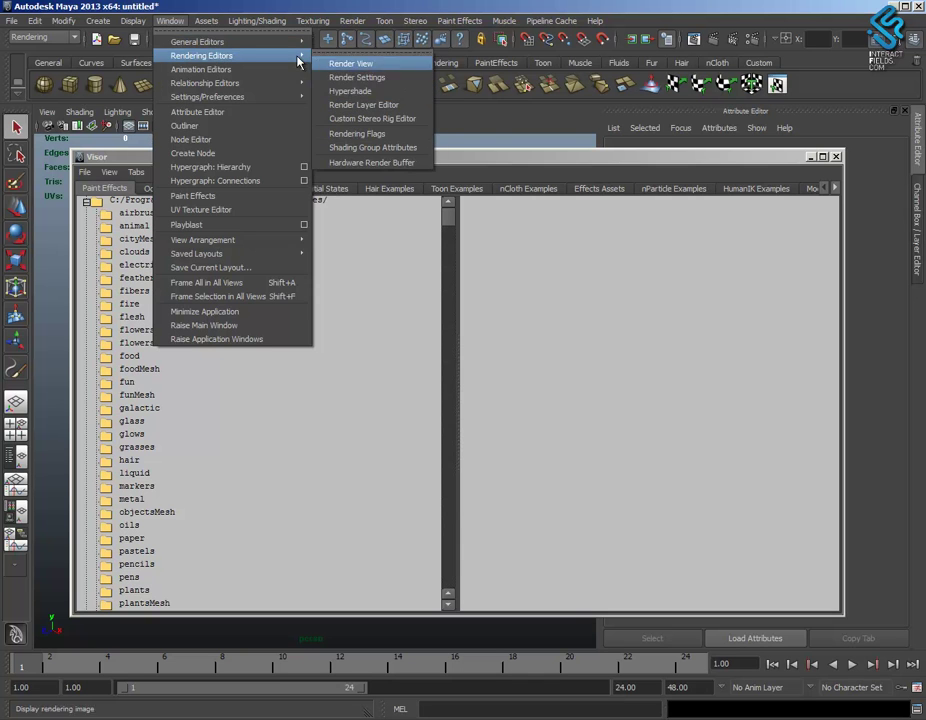
mouse_move(311, 43)
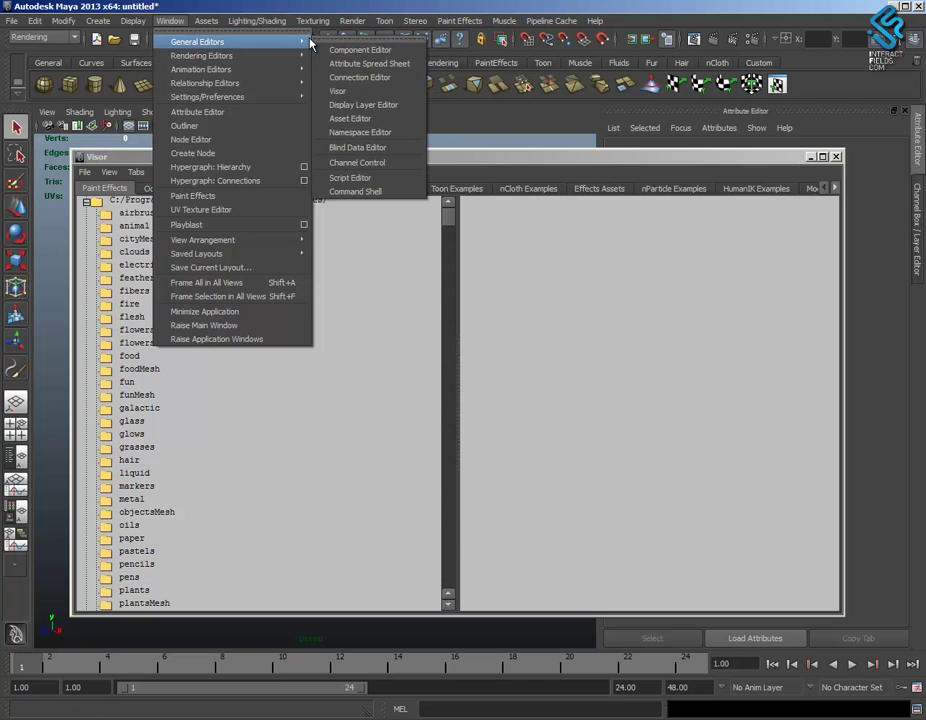
left_click(612, 340)
Browse the plant and tree brush folders, pick the sumacHeavy.mel brush from treesMesh, and minimize the Visor.
left_click(446, 216)
mouse_move(446, 220)
left_mouse_down()
mouse_move(457, 352)
mouse_move(459, 231)
mouse_move(450, 274)
left_mouse_up()
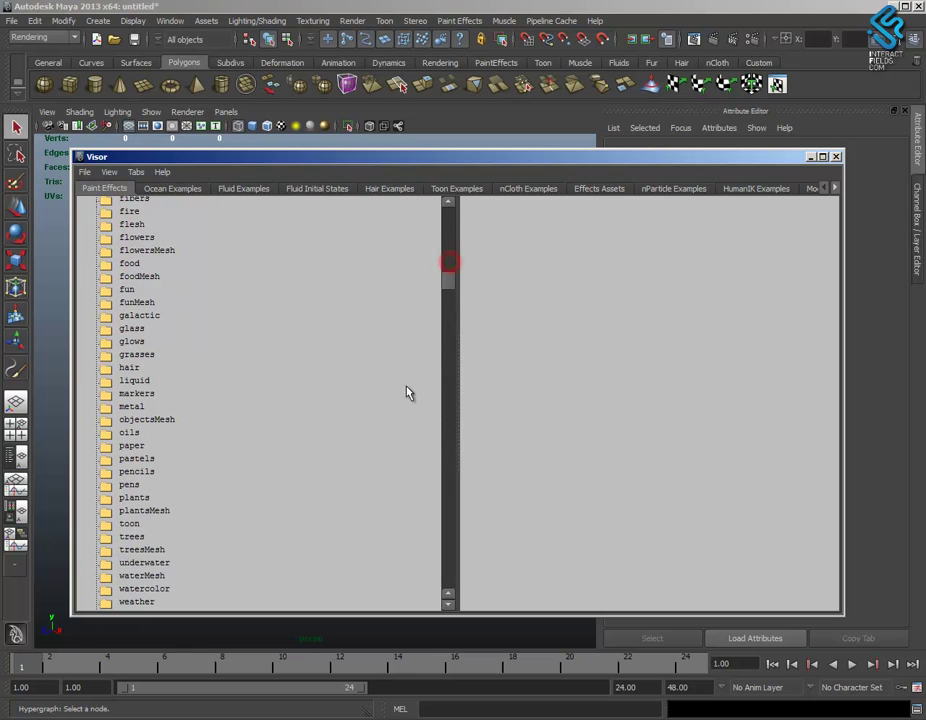
left_click(150, 511)
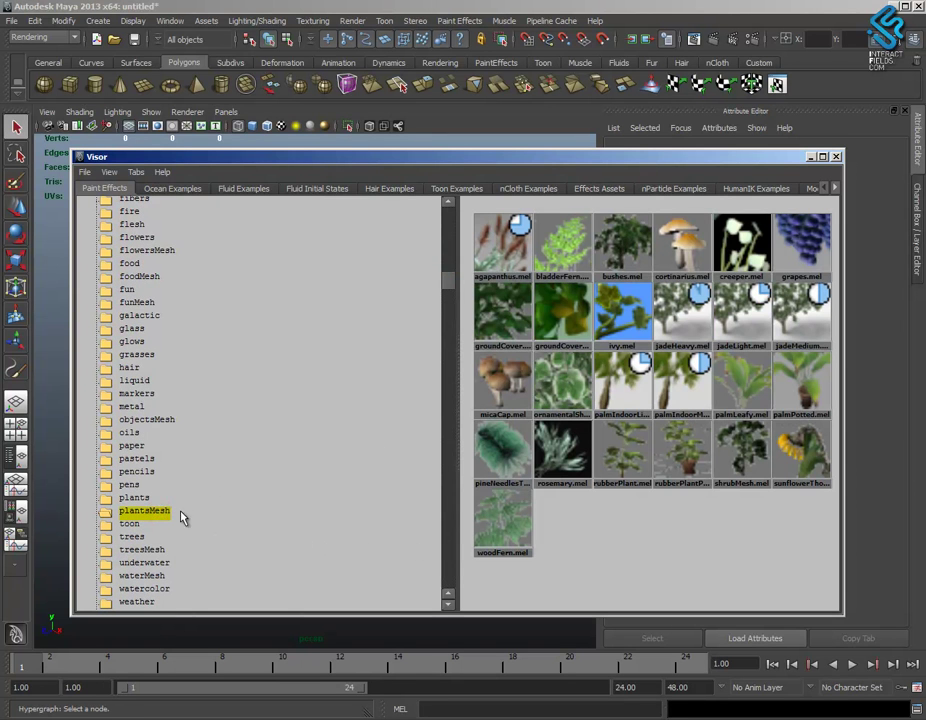
left_click(132, 498)
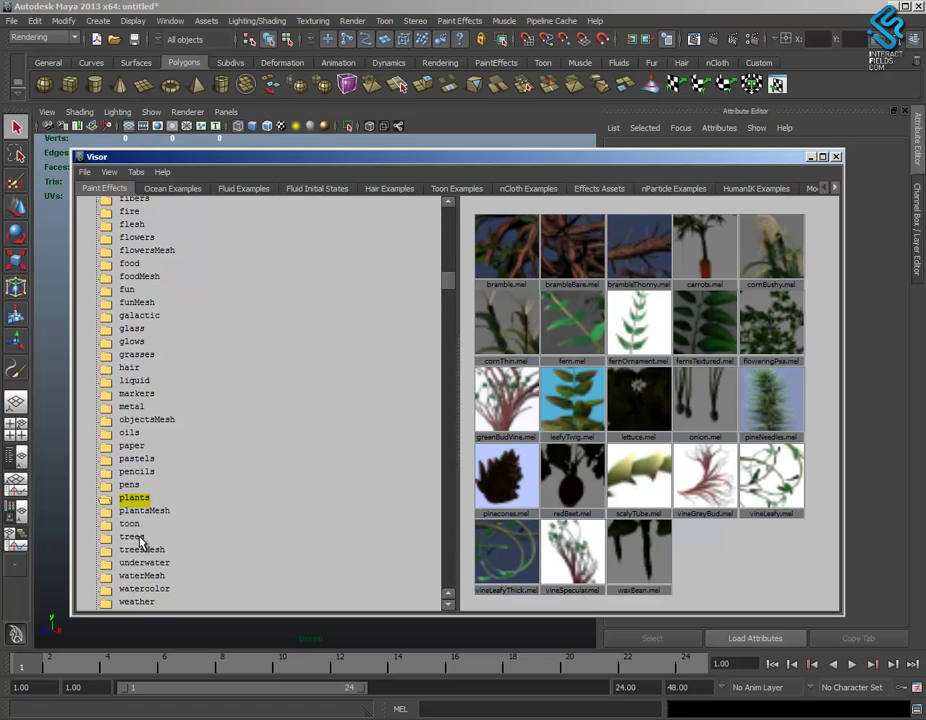
left_click(139, 540)
left_click(152, 550)
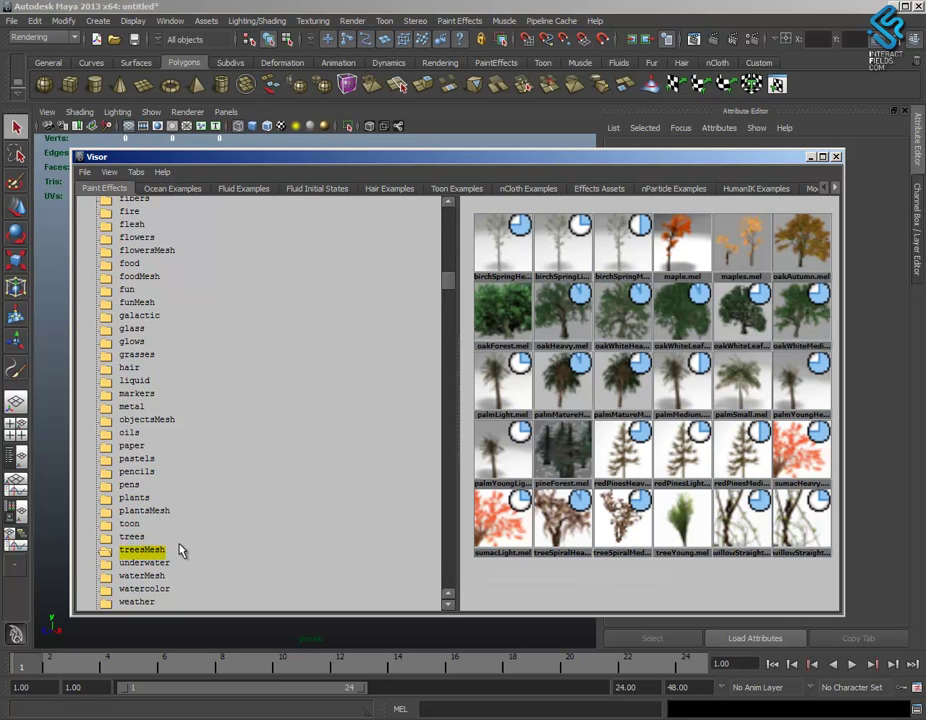
left_click(812, 468)
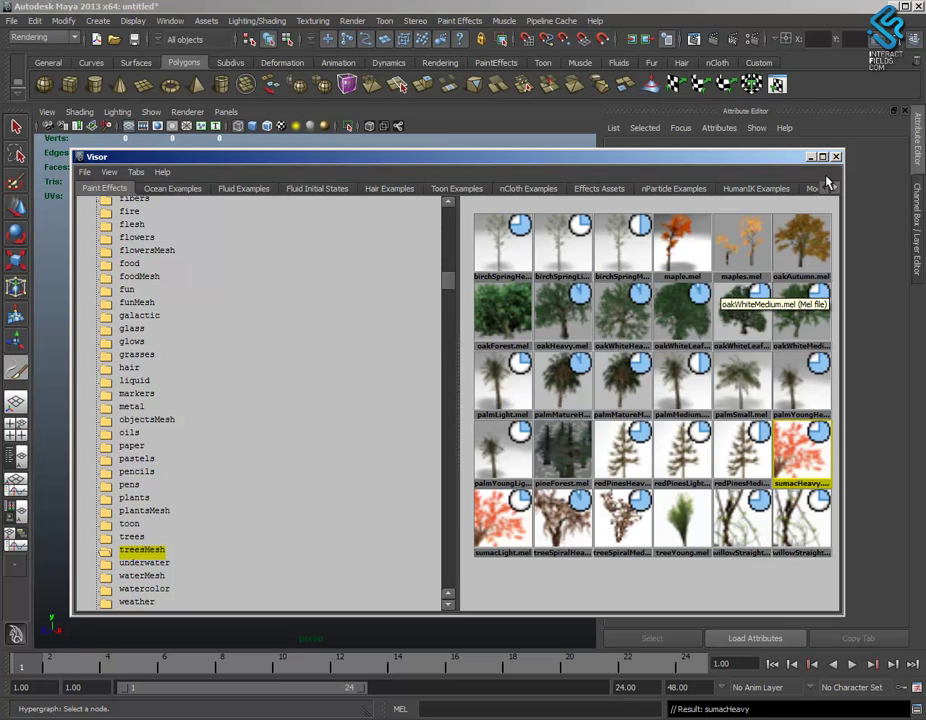
left_click(811, 157)
Open the Paint Effects template brush settings and set the Global Scale to about 300.763.
right_click_drag(405, 445, 416, 467, "alt")
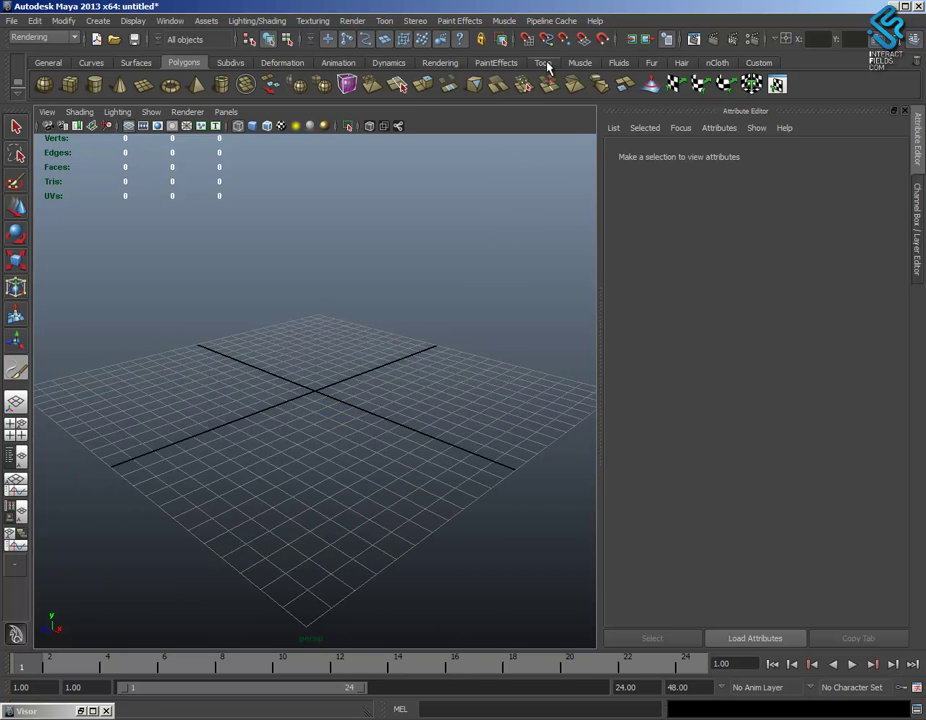
left_click(477, 26)
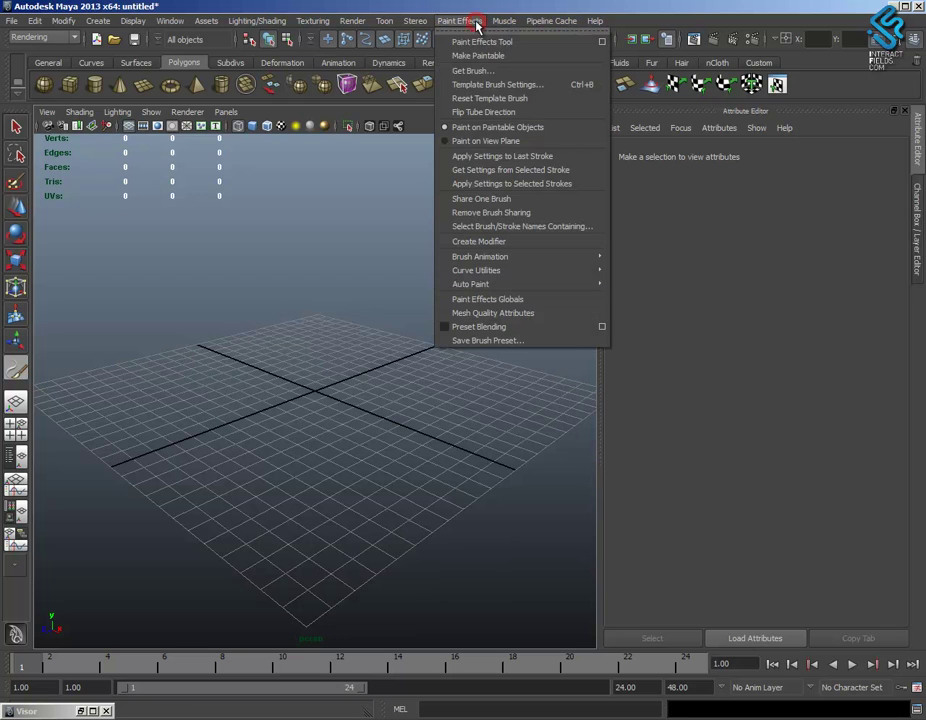
left_click(531, 86)
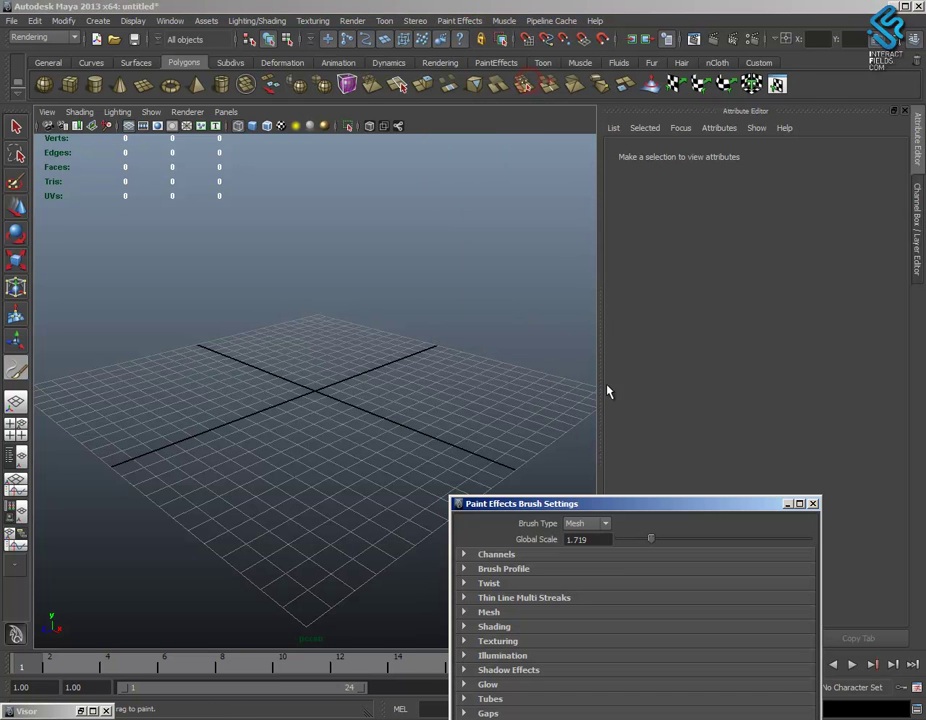
left_click_drag(600, 538, 498, 552)
type("200")
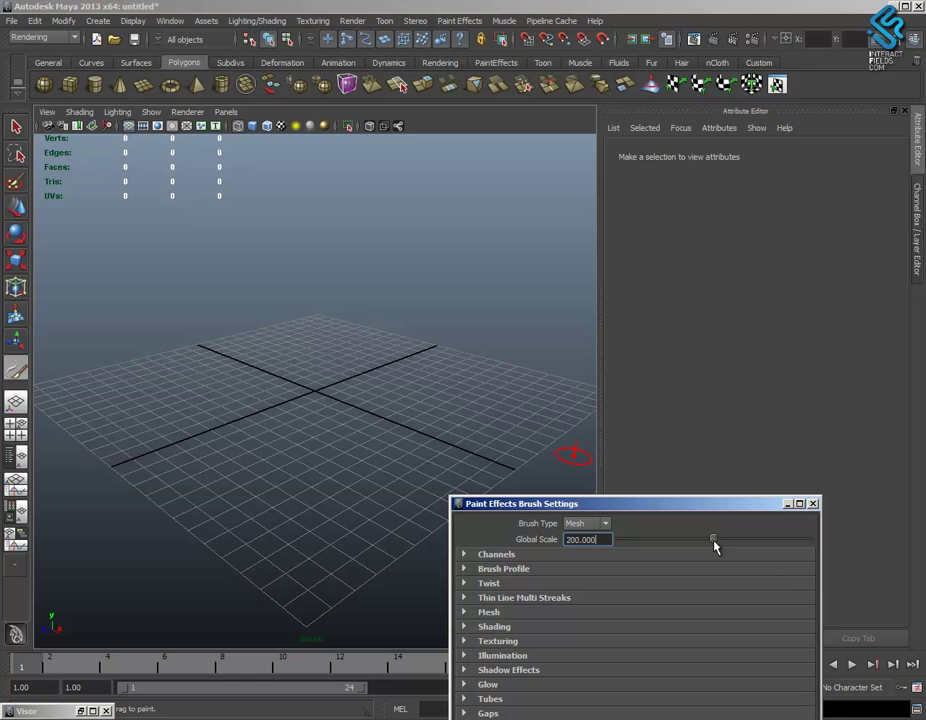
left_click_drag(714, 545, 762, 549)
Paint one sumac tree with a short stroke at the grid origin and close the brush settings.
left_click(323, 386)
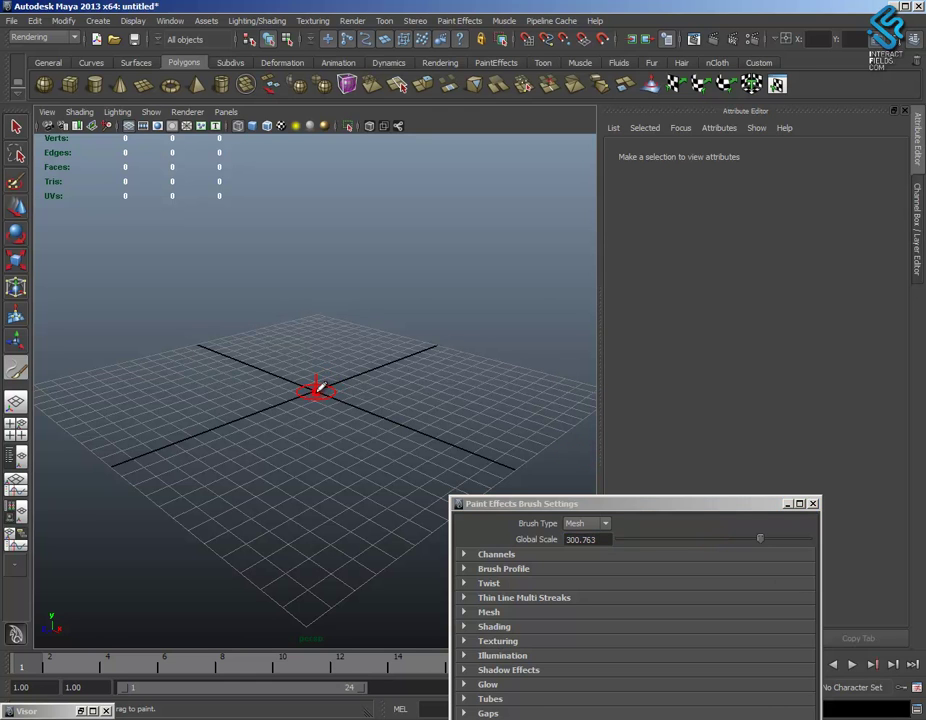
left_click_drag(320, 392, 326, 390)
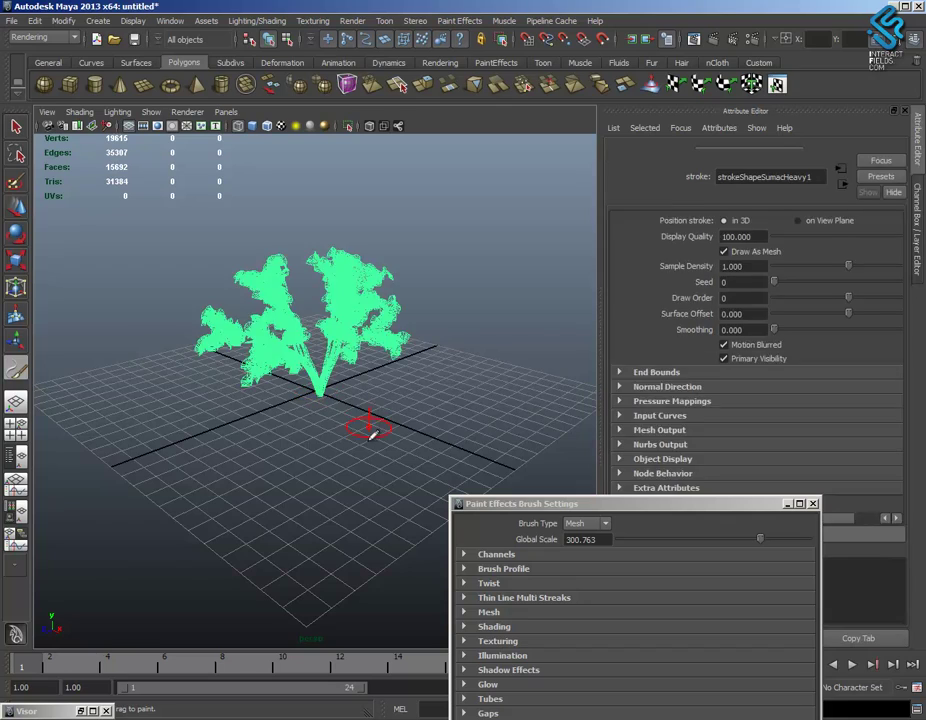
left_click_drag(369, 438, 270, 442, "alt")
mouse_move(270, 442)
right_mouse_down("alt")
mouse_move(372, 407)
mouse_move(440, 405)
right_mouse_up("alt")
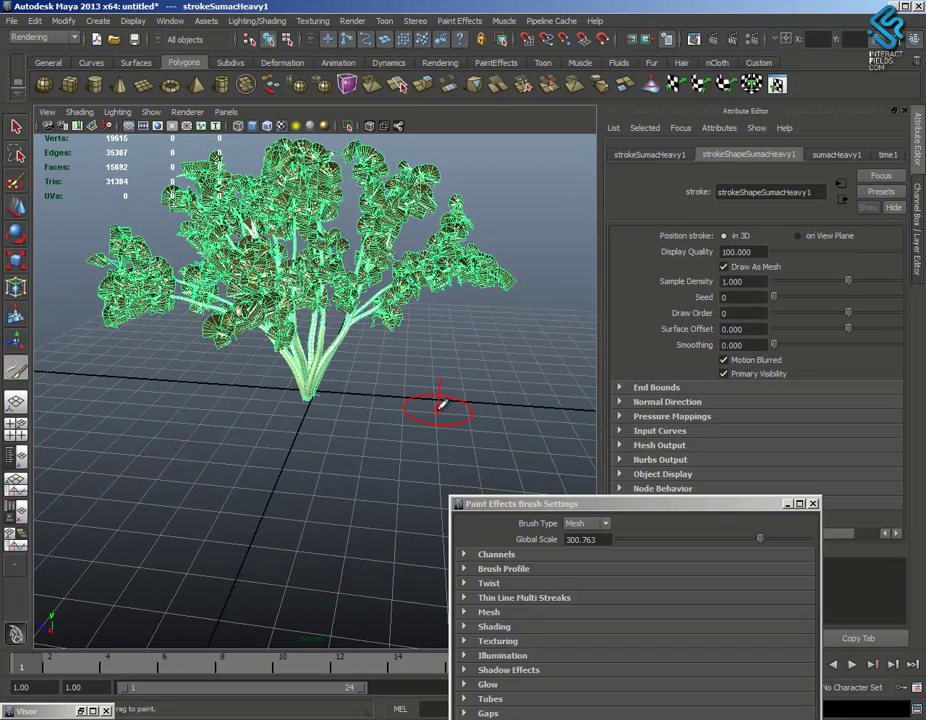
mouse_move(437, 408)
left_mouse_down("alt")
mouse_move(405, 488)
mouse_move(668, 537)
left_mouse_up("alt")
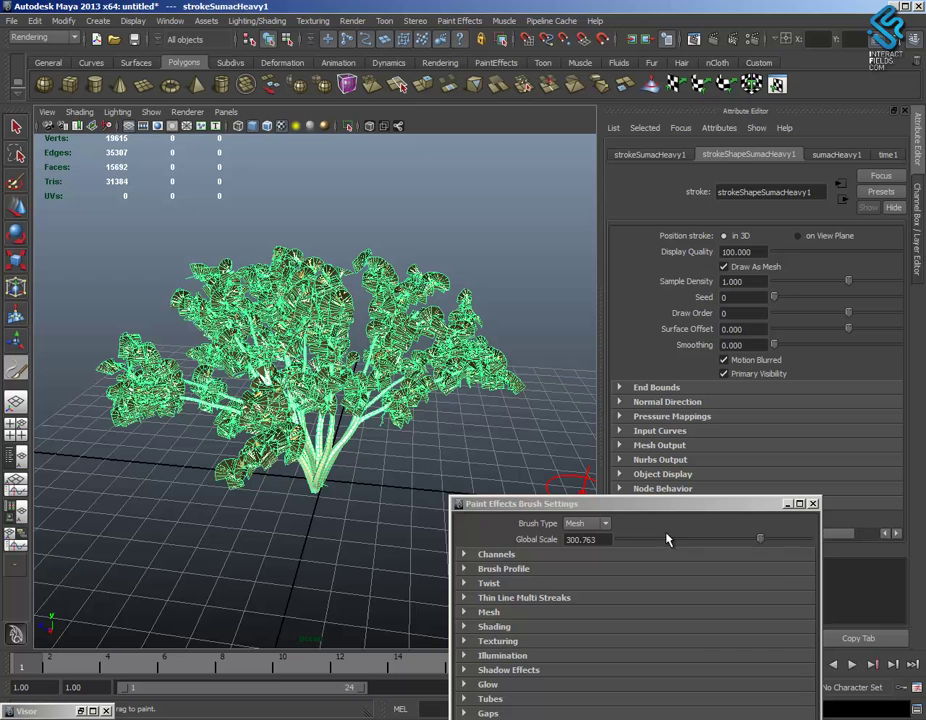
left_click(815, 504)
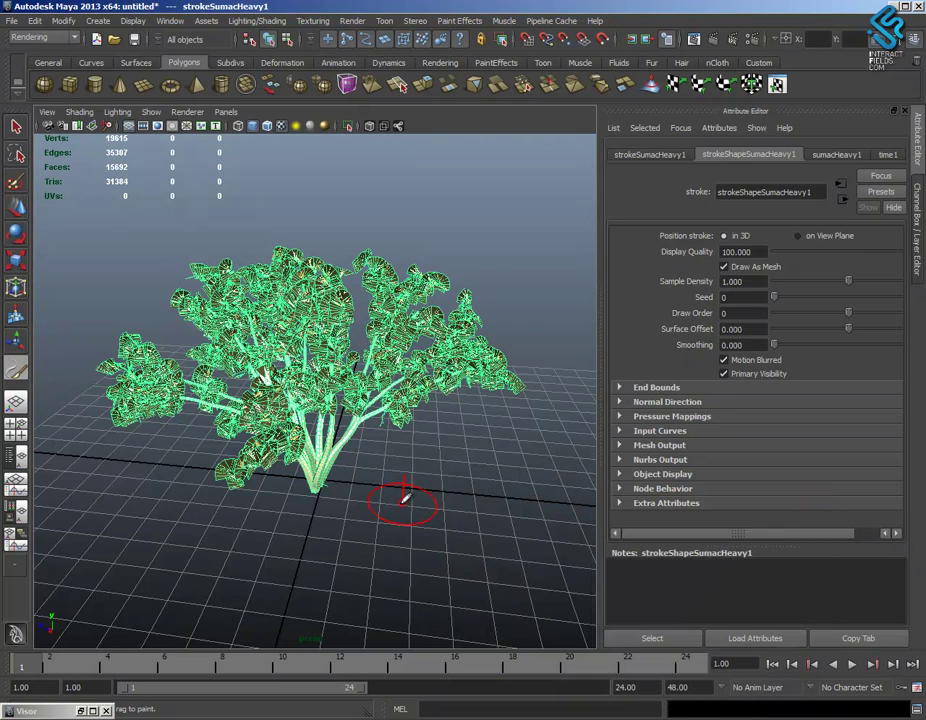
Leave painting for the Select tool and render the current frame of the sumac tree in the perspective view.
mouse_move(386, 498)
left_mouse_down("alt")
mouse_move(378, 522)
mouse_move(375, 490)
left_mouse_up("alt")
left_click(16, 127)
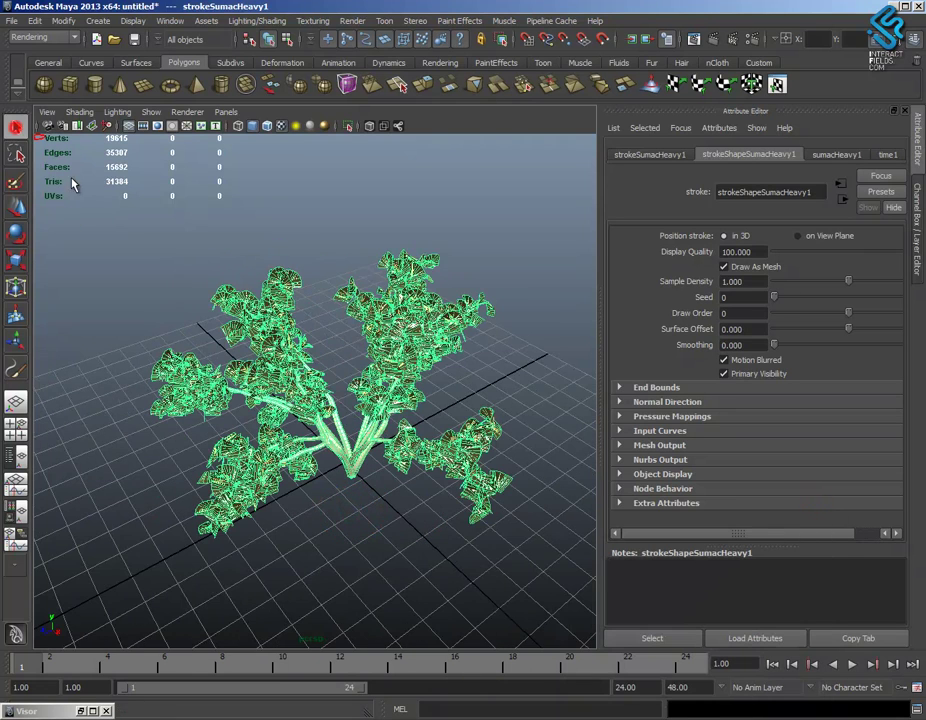
left_click_drag(448, 558, 397, 478, "alt")
right_click_drag(397, 478, 416, 491, "alt")
left_click_drag(415, 490, 575, 256, "alt")
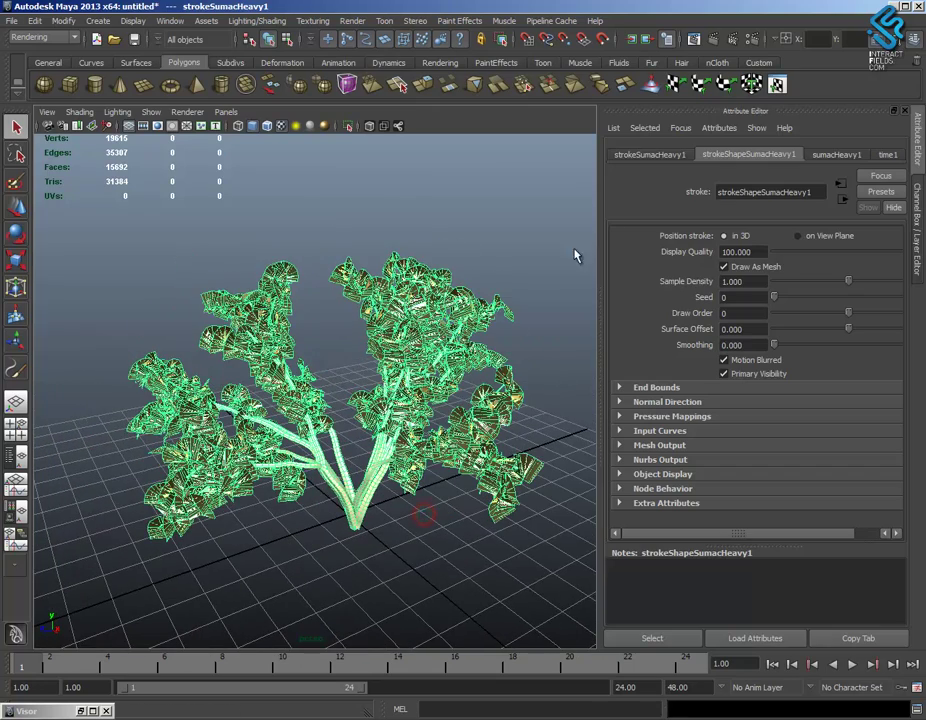
left_click(715, 41)
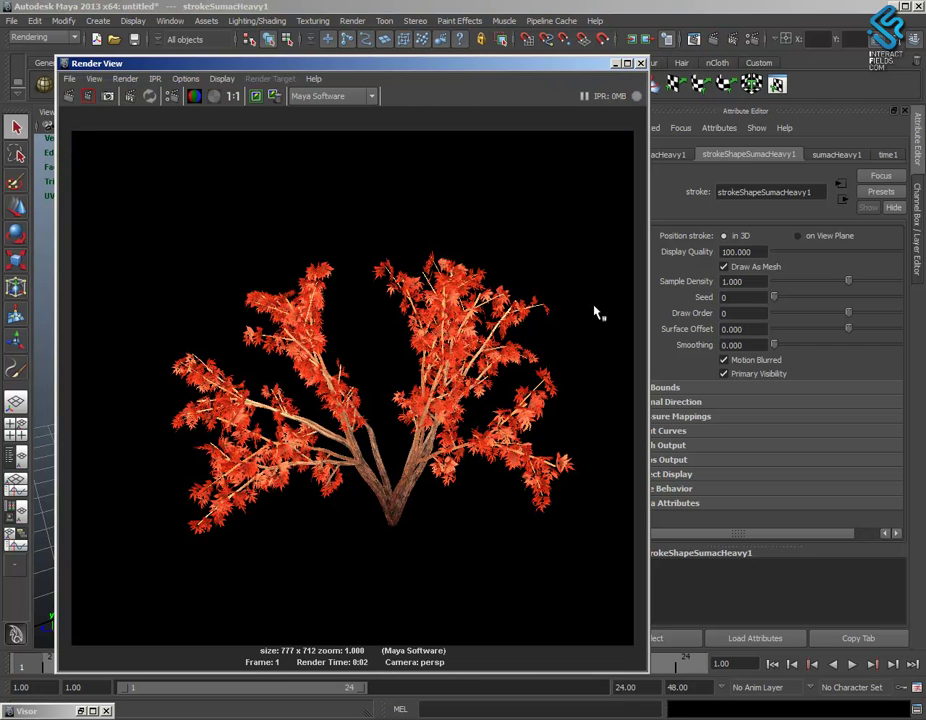
Render the sumac tree again from a different camera angle and close the Render View.
left_click(638, 64)
left_click_drag(492, 510, 465, 455, "alt")
left_click(715, 40)
left_click(715, 41)
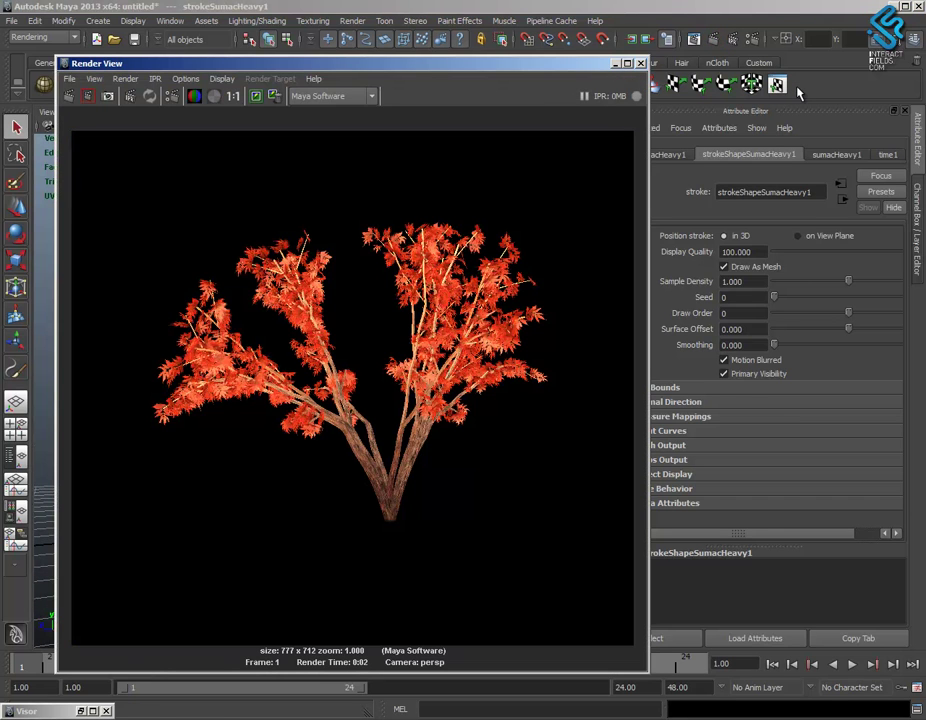
left_click(642, 64)
left_click_drag(358, 362, 389, 505, "alt")
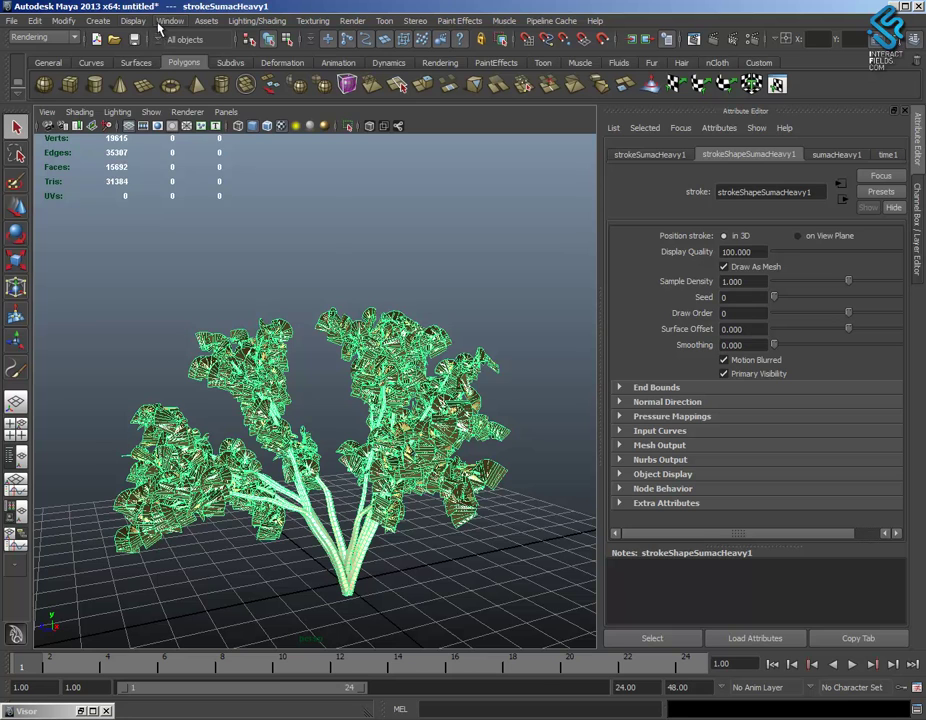
Examine the Heads Up Display options, including Poly Count, and leave them as they are.
left_click(133, 21)
mouse_move(208, 58)
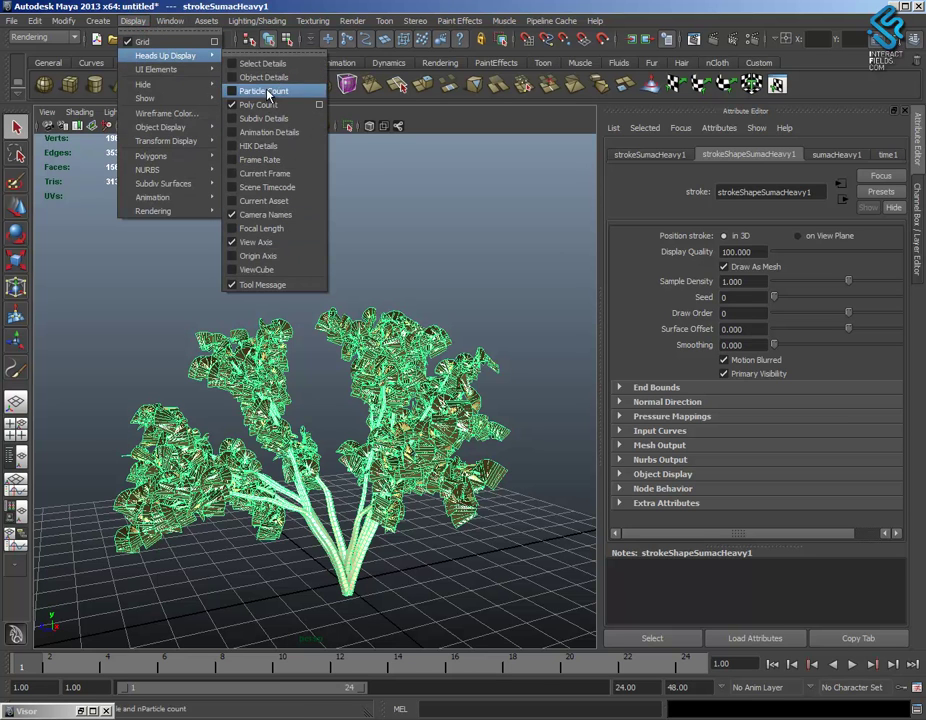
left_click(385, 9)
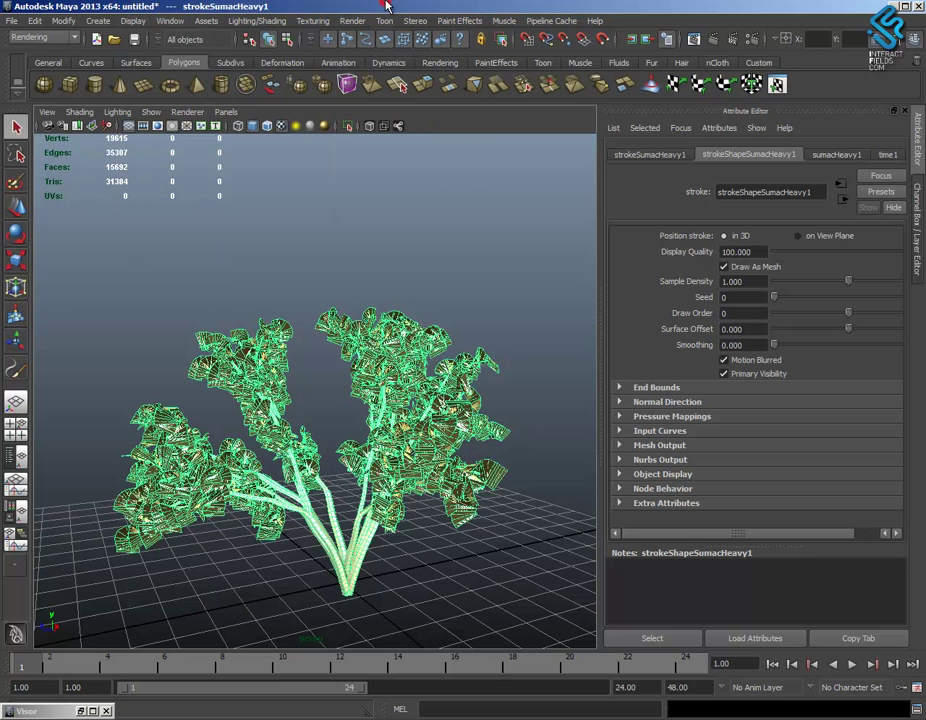
mouse_move(435, 546)
left_mouse_down("alt")
mouse_move(420, 444)
mouse_move(444, 463)
mouse_move(436, 460)
left_mouse_up("alt")
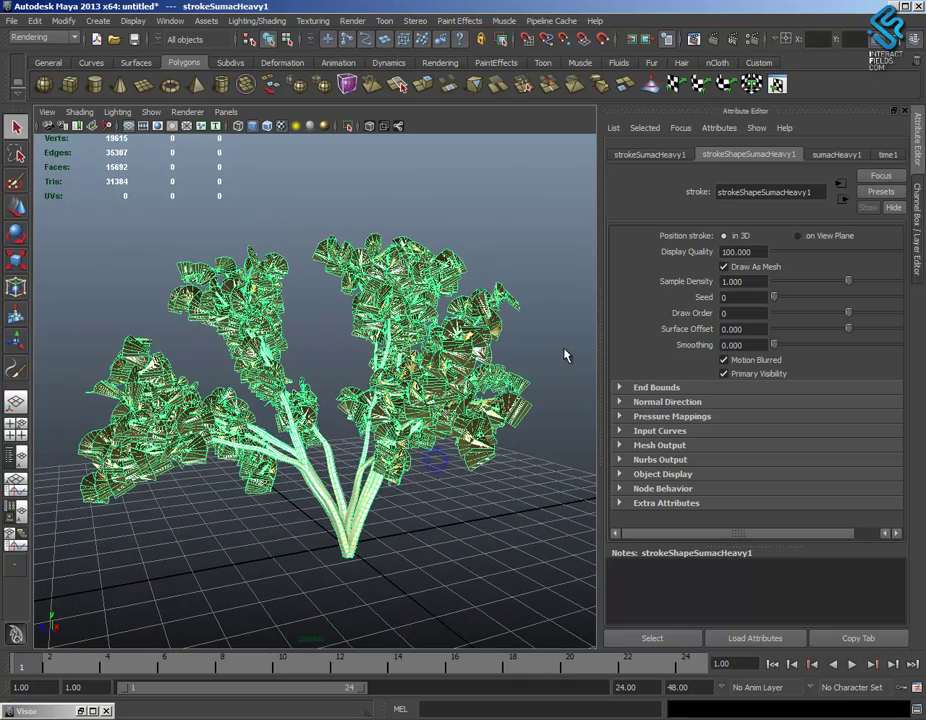
Show the Outliner beside the perspective view and select the sumac stroke in it.
left_click(16, 456)
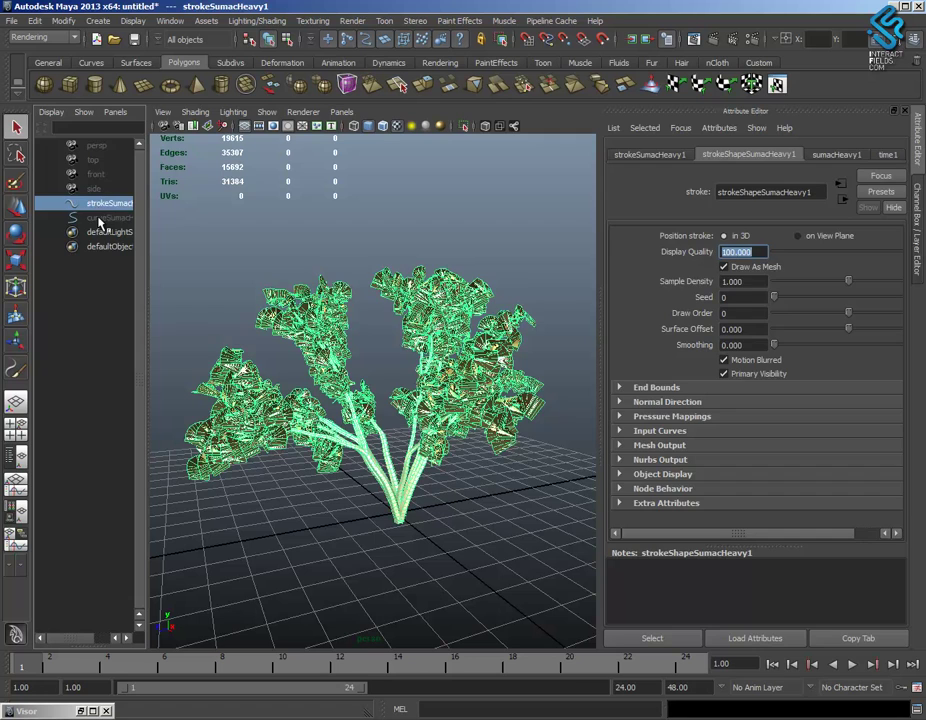
left_click(96, 216)
left_click(101, 204)
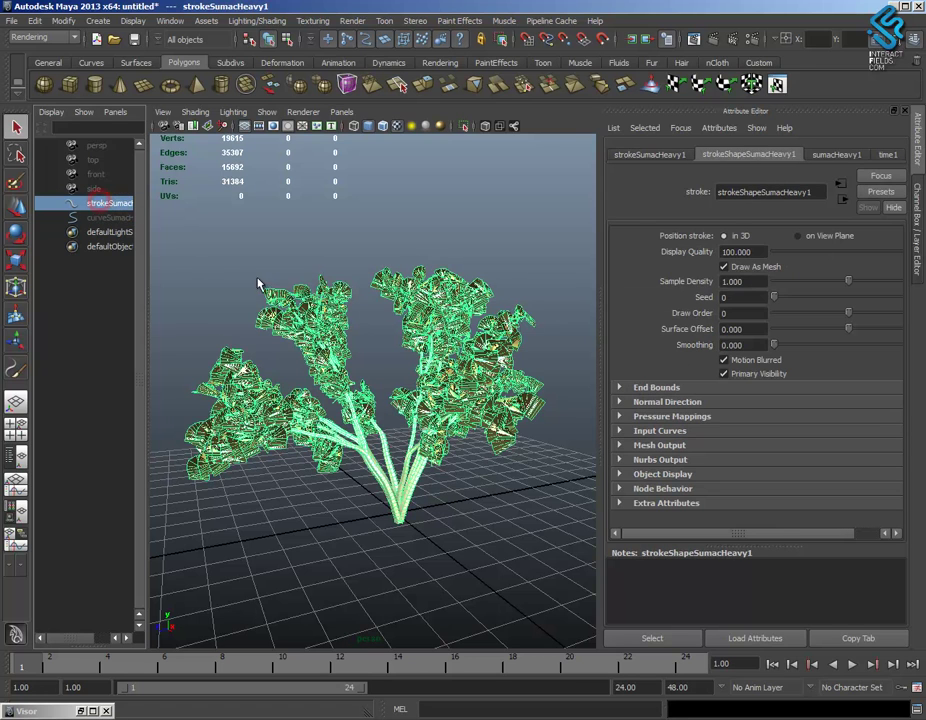
scroll(382, 426, "down", 3)
middle_click_drag(380, 414, 394, 434, "alt")
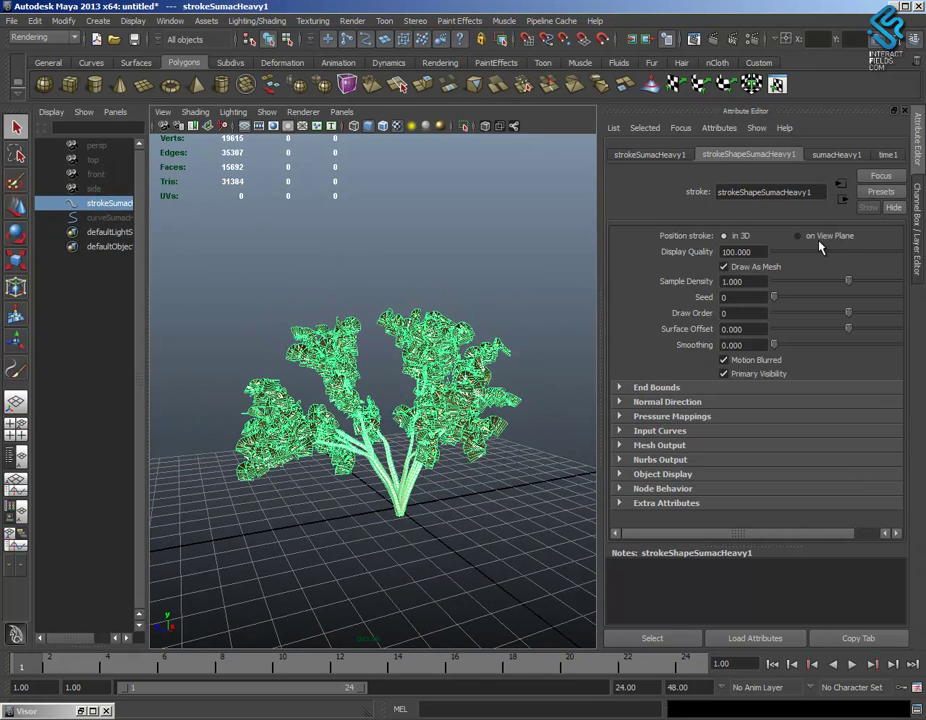
Set the sumacHeavy1 brush's Global Scale to 1500.
left_click(845, 155)
mouse_move(902, 463)
left_mouse_down()
mouse_move(896, 245)
mouse_move(880, 255)
mouse_move(909, 263)
left_mouse_up()
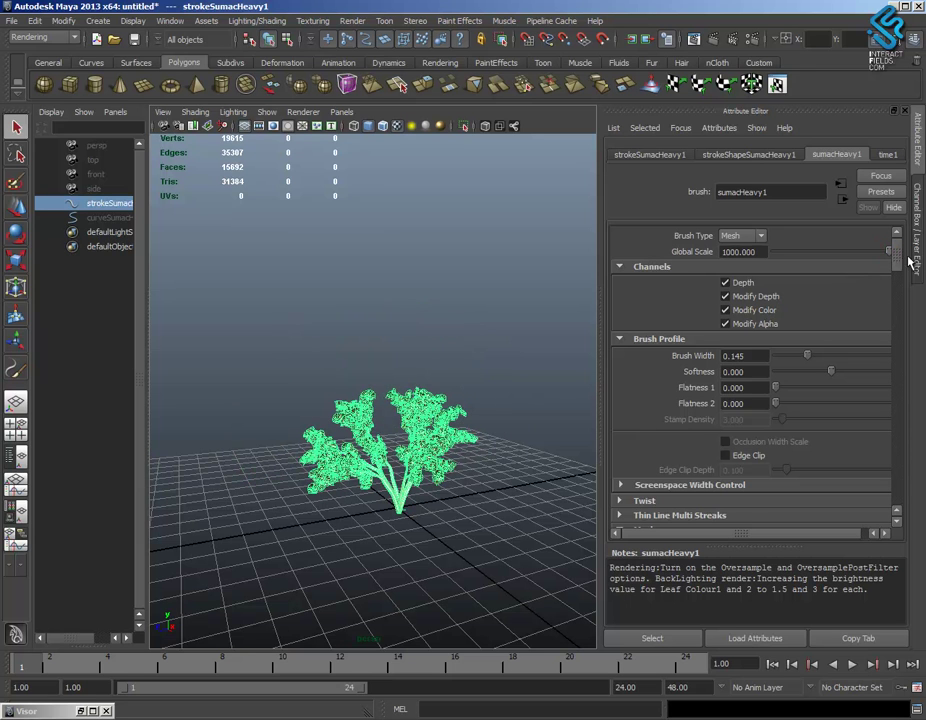
double_click(745, 252)
type("1500")
key("Return")
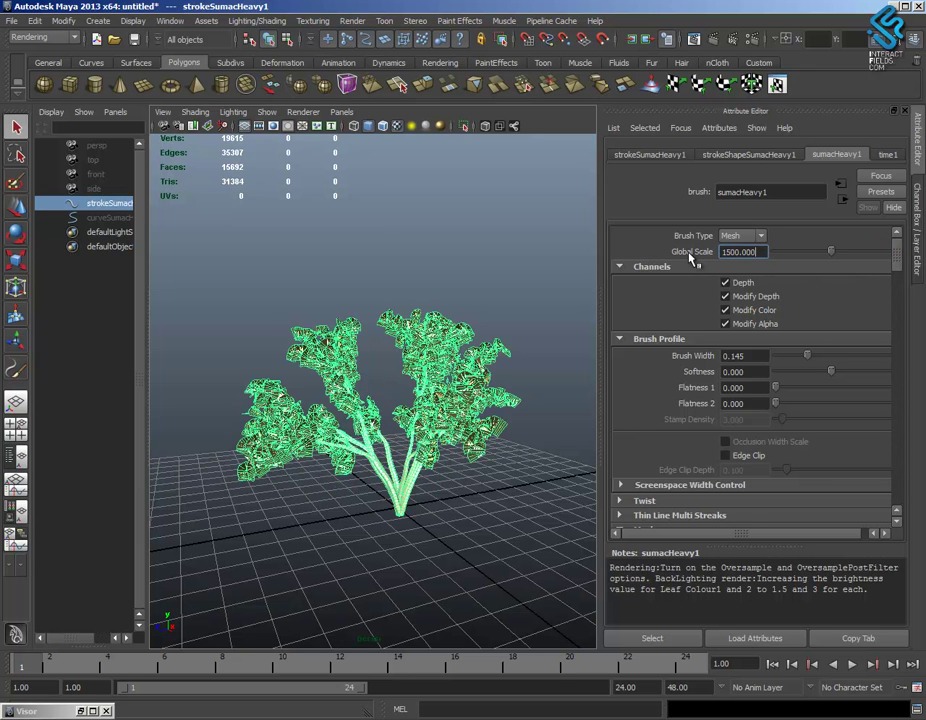
Examine the brush's Tubes, Growth and Branches settings and view the tree's branching from several angles.
left_click_drag(897, 260, 904, 296)
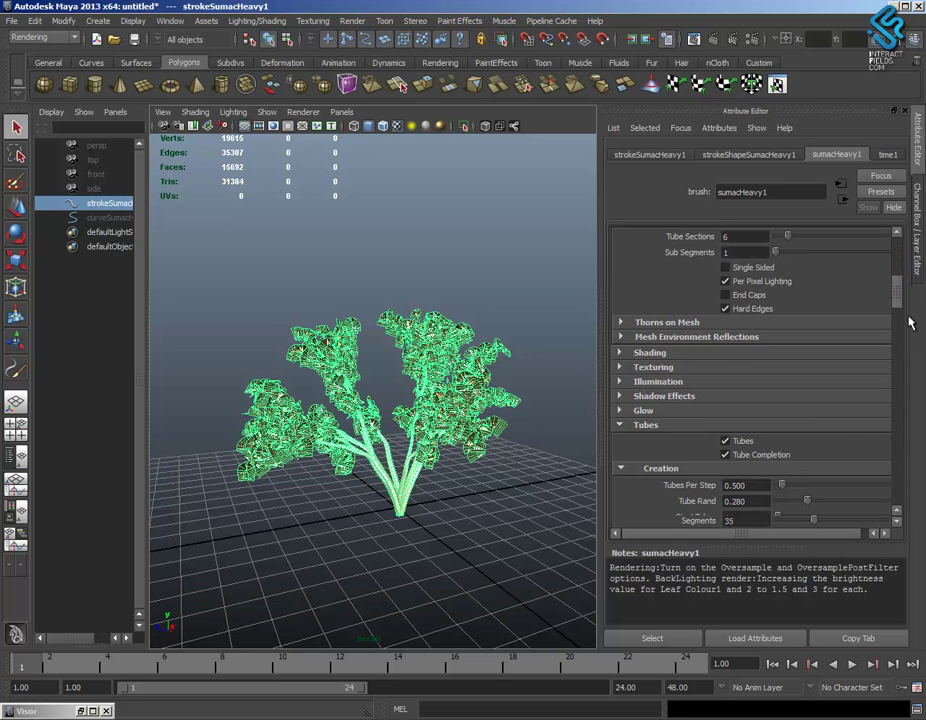
scroll(908, 330, "down", 6)
left_click_drag(916, 358, 916, 370)
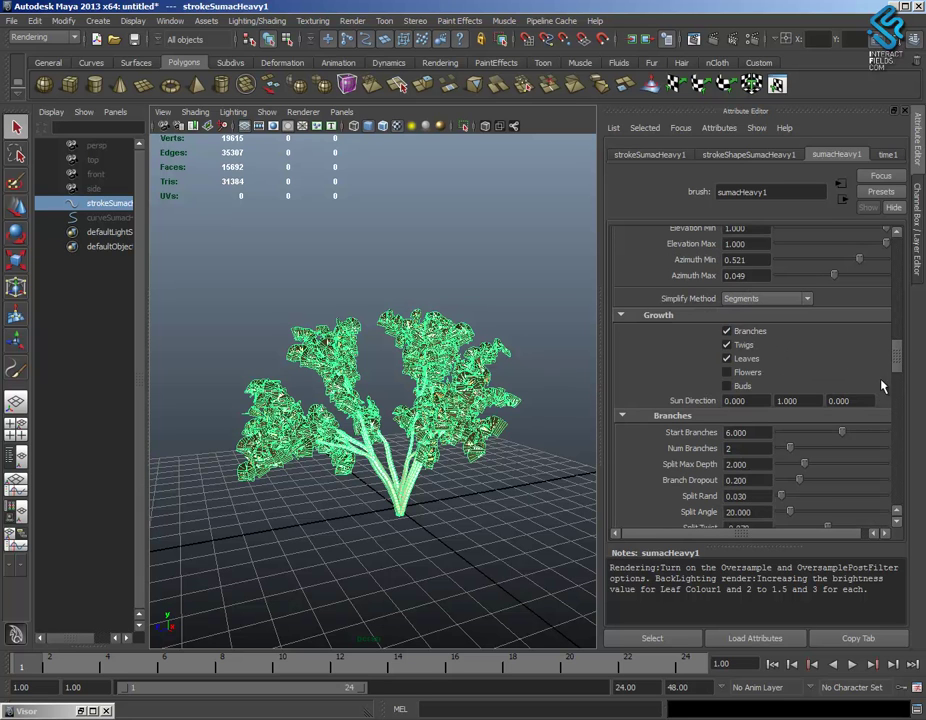
left_click_drag(901, 363, 900, 383)
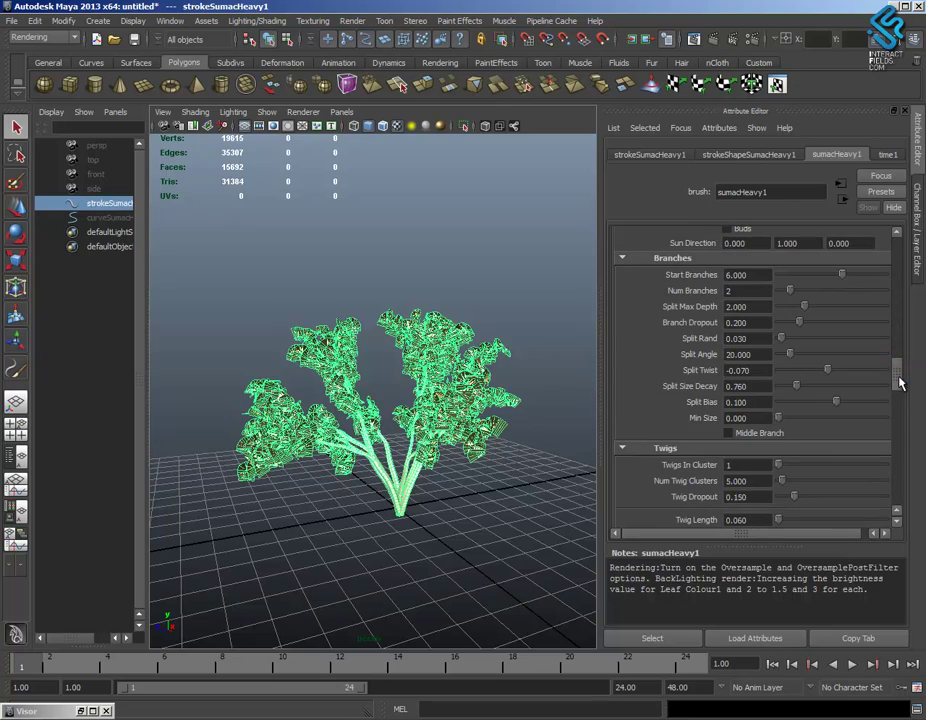
right_click_drag(444, 471, 528, 545, "alt")
middle_click_drag(517, 560, 451, 444, "alt")
right_click_drag(440, 447, 498, 459, "alt")
left_click_drag(445, 514, 540, 516, "alt")
left_click_drag(842, 280, 852, 310)
right_click_drag(493, 463, 473, 503, "alt")
left_click_drag(473, 503, 498, 513, "alt")
right_click_drag(498, 513, 486, 496, "alt")
Set Leaves In Cluster to 3 for the brush and look over the remaining leaf settings.
left_click_drag(895, 378, 905, 424)
left_click_drag(420, 440, 460, 440, "alt")
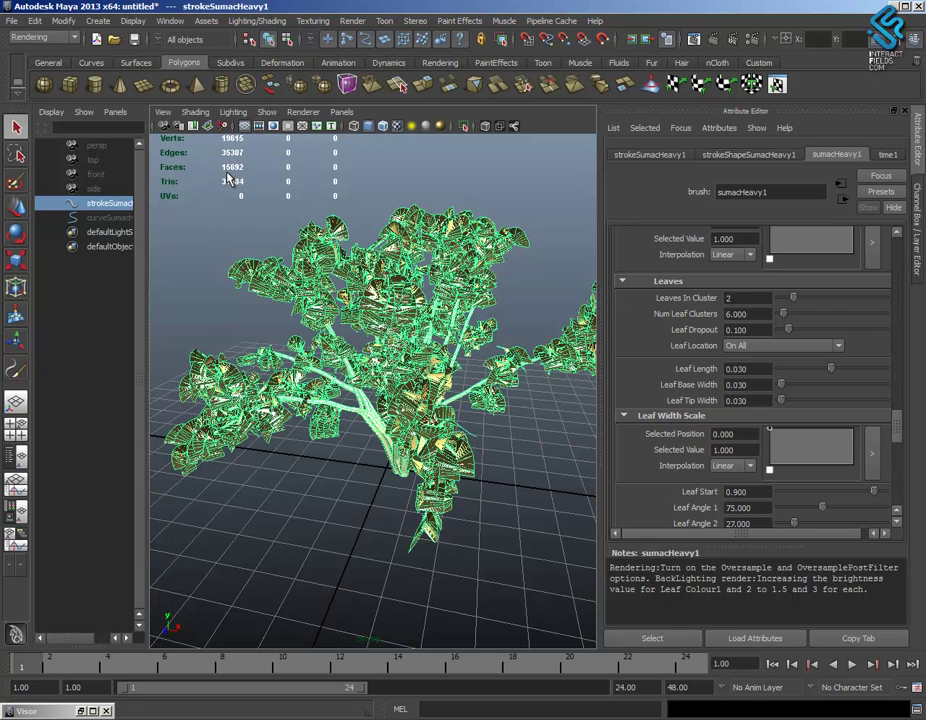
left_click_drag(794, 299, 810, 303)
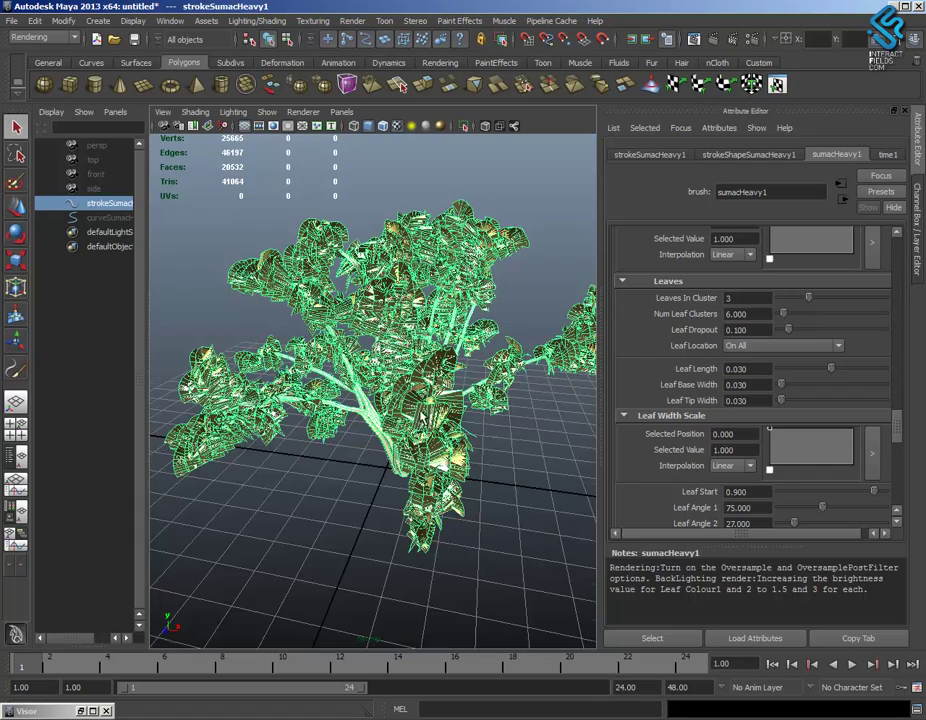
mouse_move(323, 305)
left_mouse_down("alt")
mouse_move(440, 413)
mouse_move(362, 393)
mouse_move(404, 396)
mouse_move(407, 354)
mouse_move(429, 432)
mouse_move(447, 438)
left_mouse_up("alt")
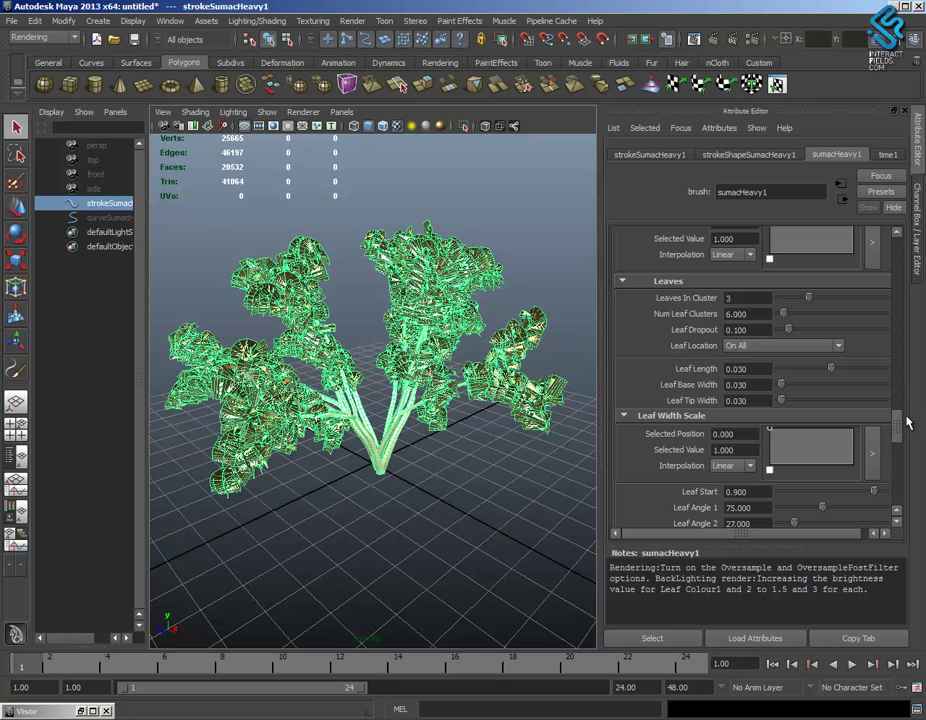
left_click_drag(894, 424, 906, 485)
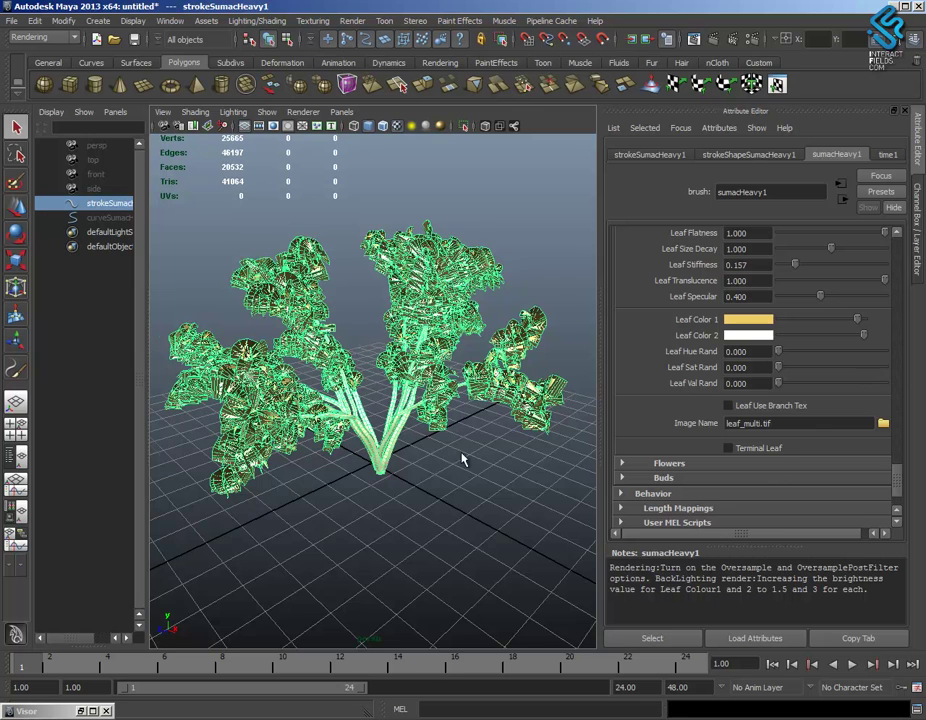
right_click_drag(462, 459, 486, 458, "alt")
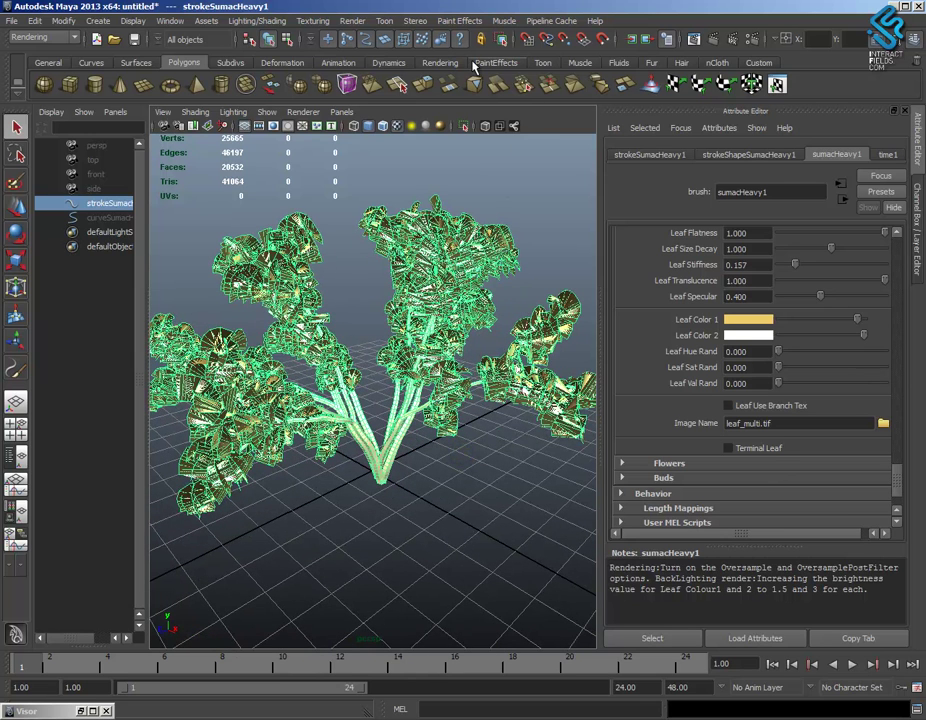
Open the Paint Effects mesh quality attributes and reduce the tree's Tube sections to 3.
left_click(464, 23)
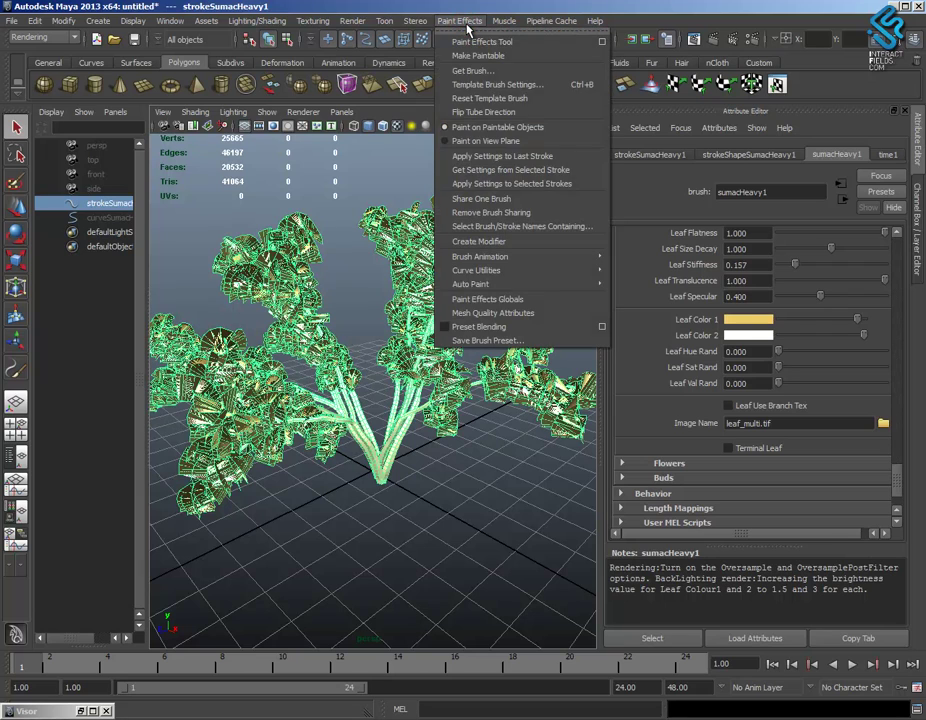
left_click(521, 313)
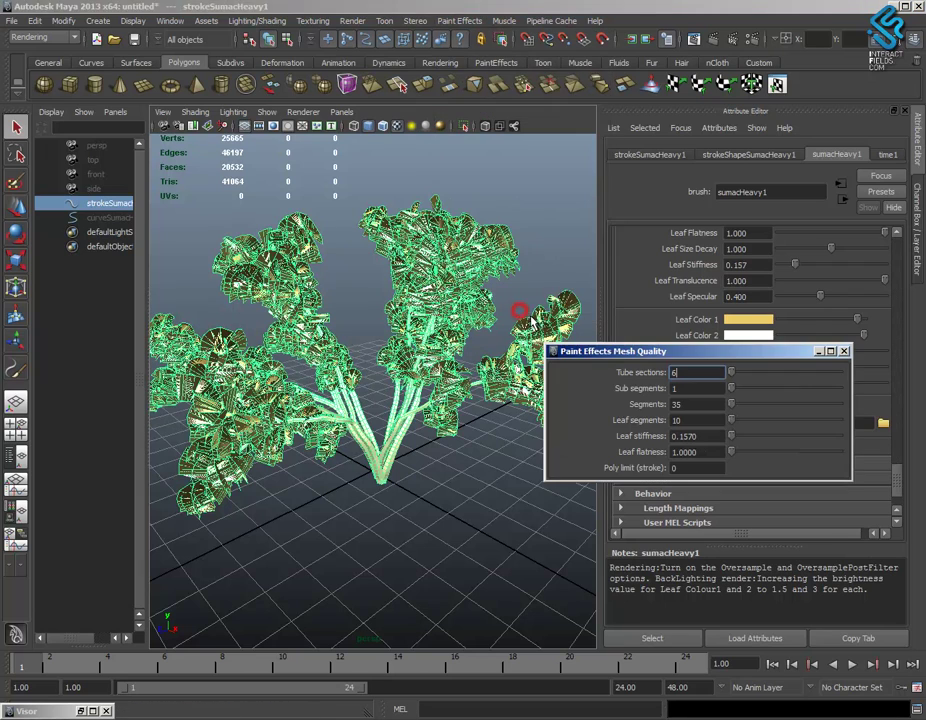
right_click_drag(451, 384, 480, 395, "alt")
left_click_drag(468, 444, 420, 444, "alt")
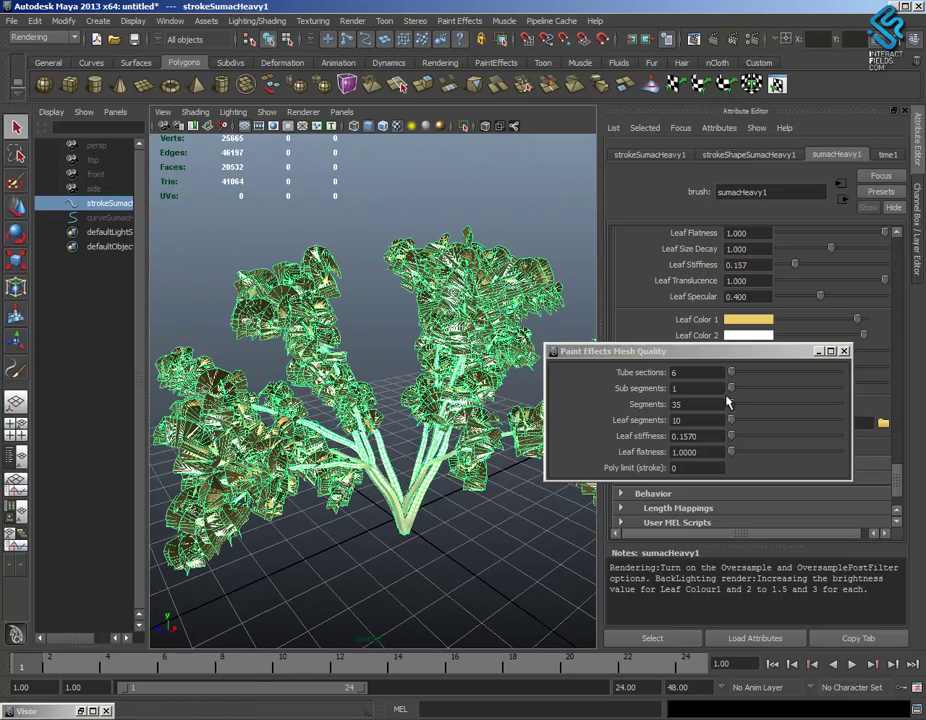
left_click_drag(735, 373, 728, 381)
left_click_drag(444, 543, 414, 508, "alt")
right_click_drag(411, 506, 458, 489, "alt")
left_click_drag(459, 494, 480, 581, "alt")
right_click_drag(480, 581, 228, 272, "alt")
scroll(390, 440, "up", 8)
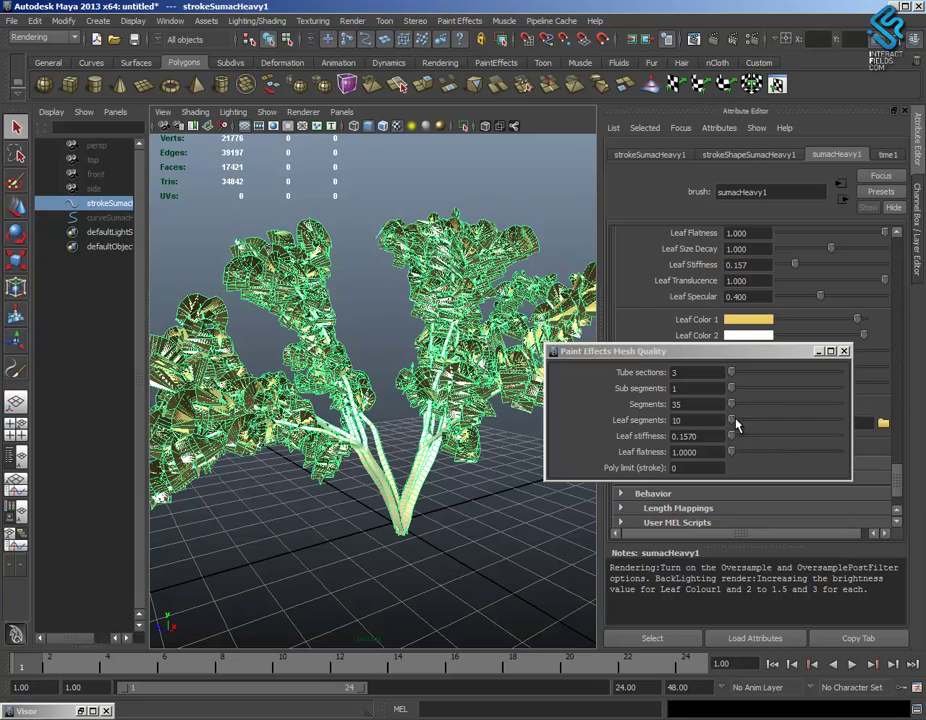
Try Leaf segments at 1 and 2, settle on 4, and close the mesh quality settings.
left_click_drag(733, 424, 729, 423)
mouse_move(533, 521)
left_mouse_down("alt")
mouse_move(382, 490)
mouse_move(366, 471)
mouse_move(399, 492)
mouse_move(392, 452)
left_mouse_up("alt")
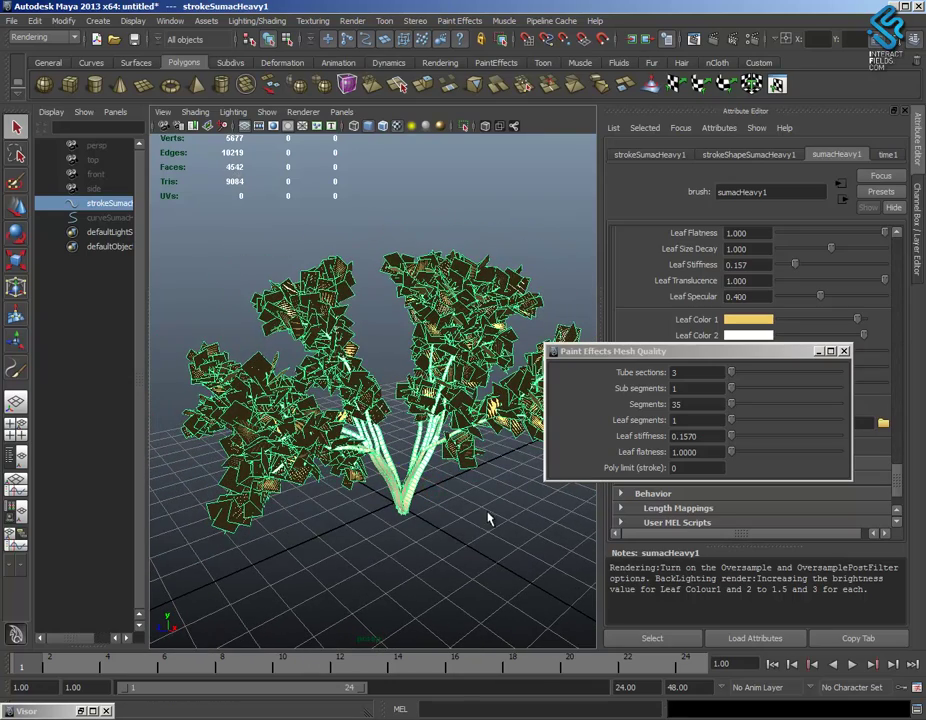
left_click_drag(453, 508, 466, 505, "alt")
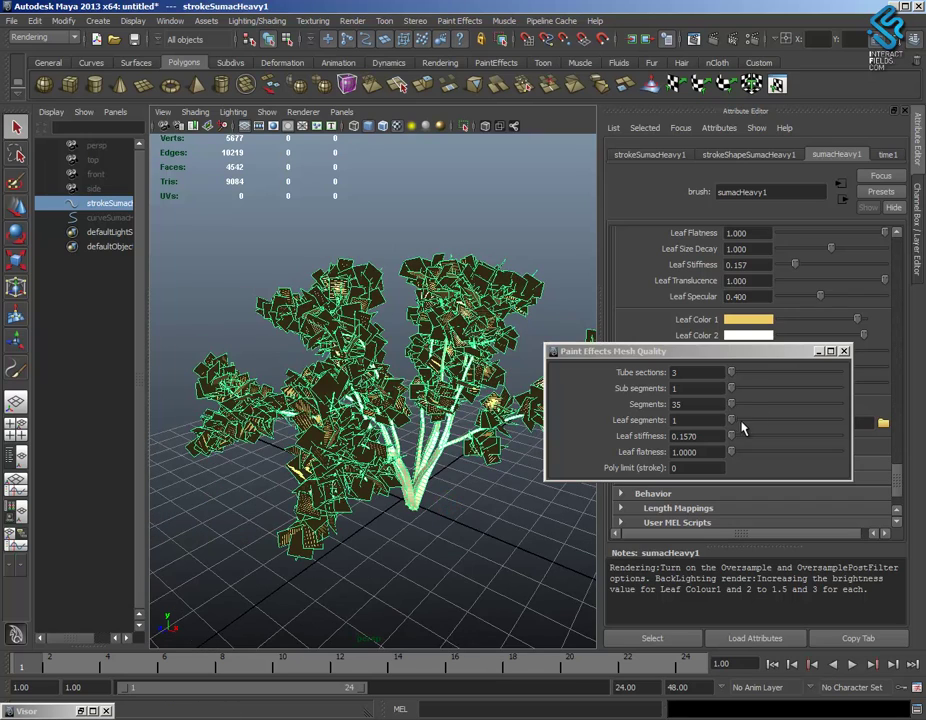
left_click_drag(732, 421, 733, 428)
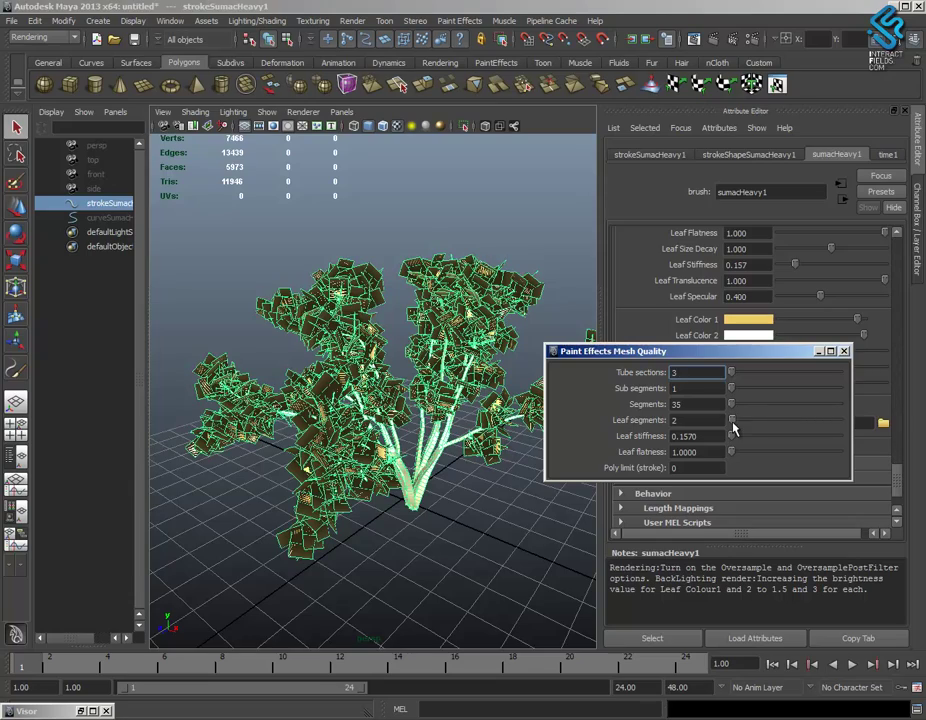
mouse_move(380, 542)
left_mouse_down("alt")
mouse_move(366, 537)
mouse_move(390, 540)
left_mouse_up("alt")
left_click_drag(733, 421, 735, 424)
right_click_drag(421, 449, 446, 464, "alt")
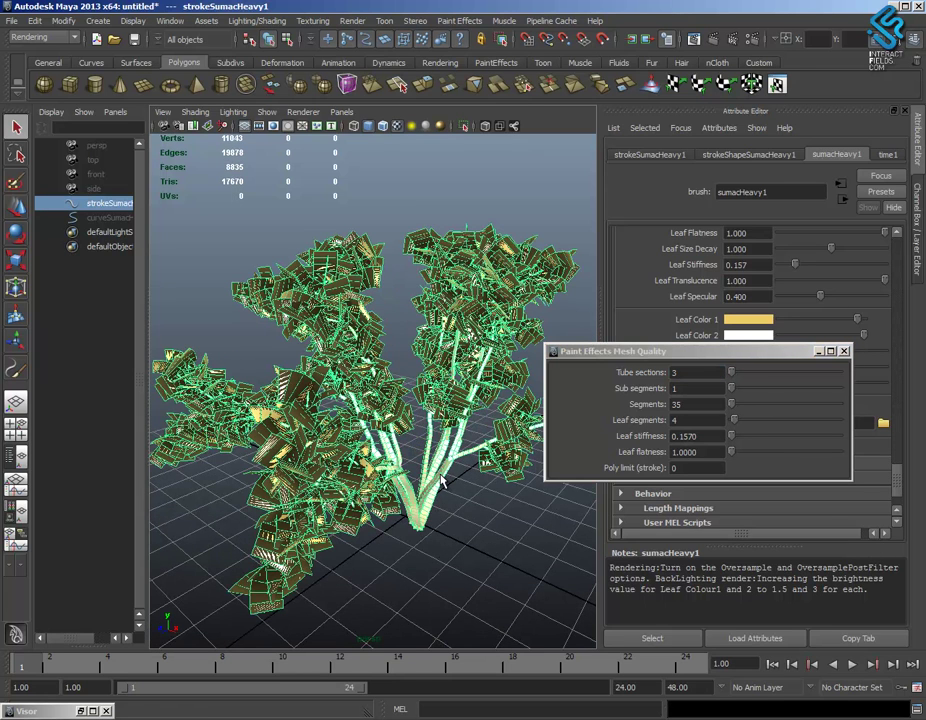
left_click(843, 352)
left_click_drag(413, 411, 300, 282, "alt")
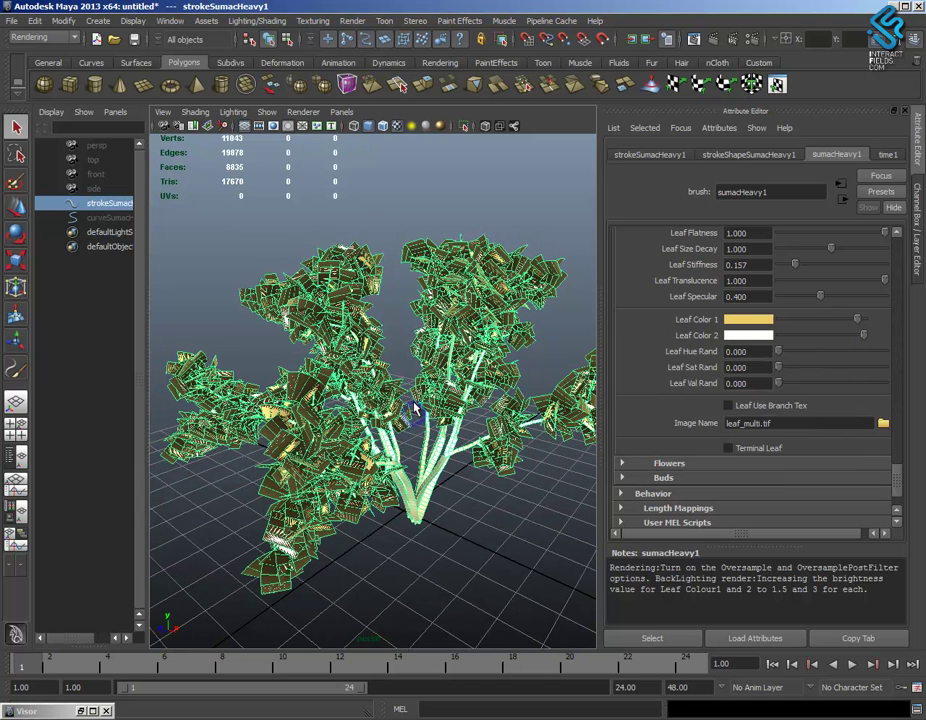
Save the scene as TreeEN.mb in the project's scenes folder.
left_click(12, 21)
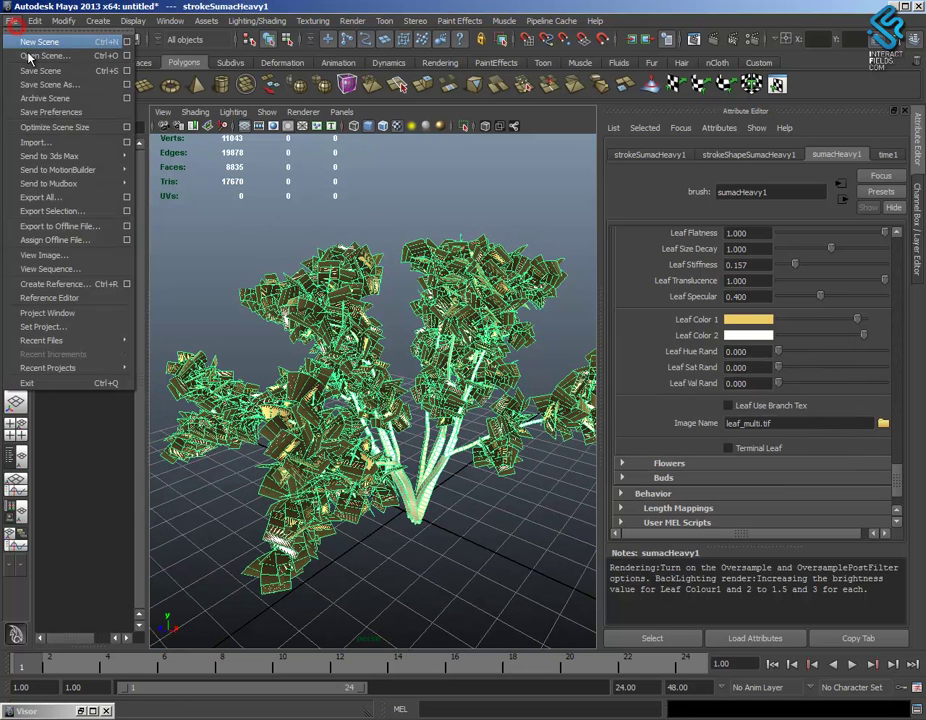
left_click(66, 84)
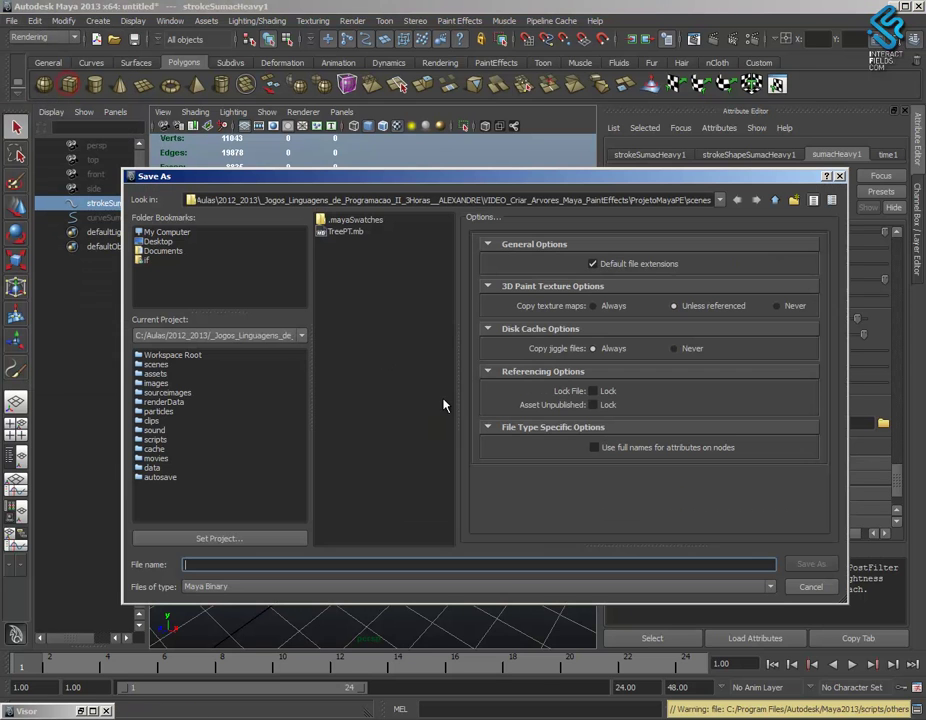
left_click(345, 231)
left_click(205, 565)
key("BackSpace")
key("BackSpace")
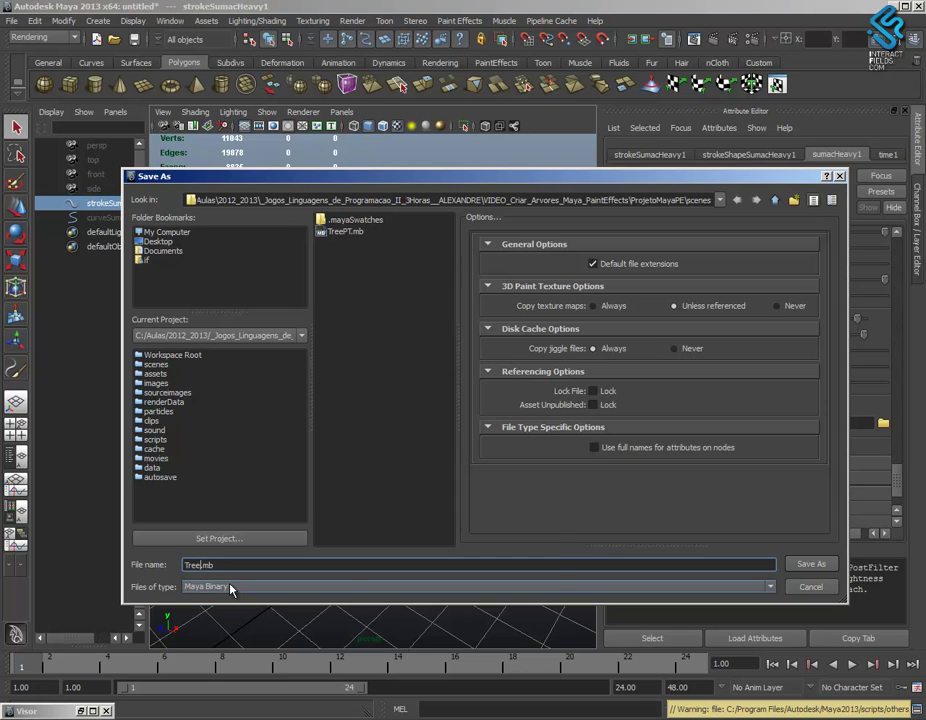
key("Caps_Lock")
key("Caps_Lock")
type("EN")
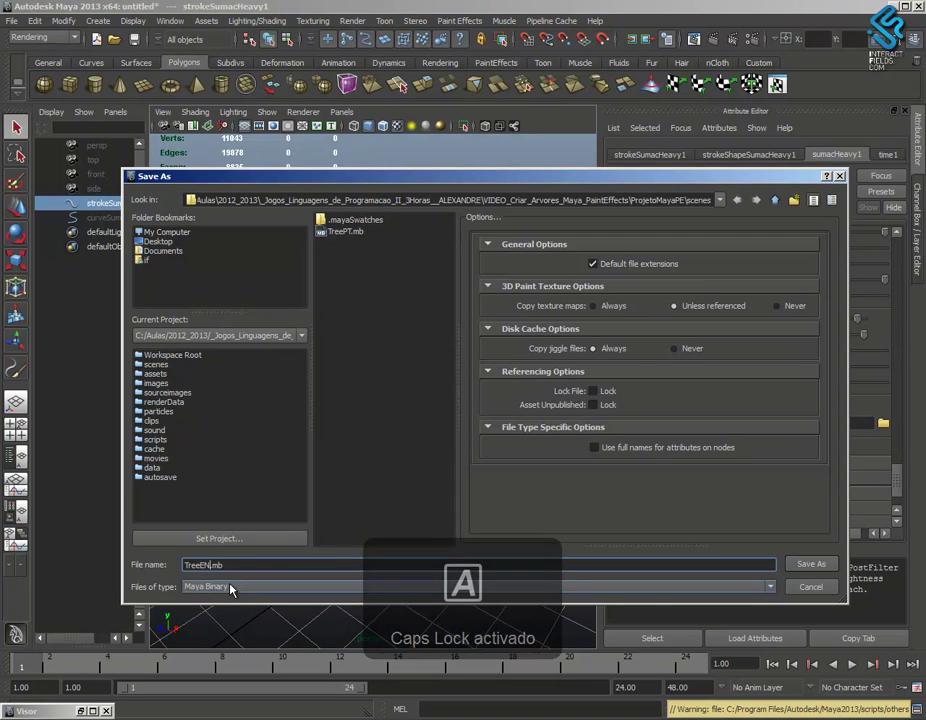
key("Return")
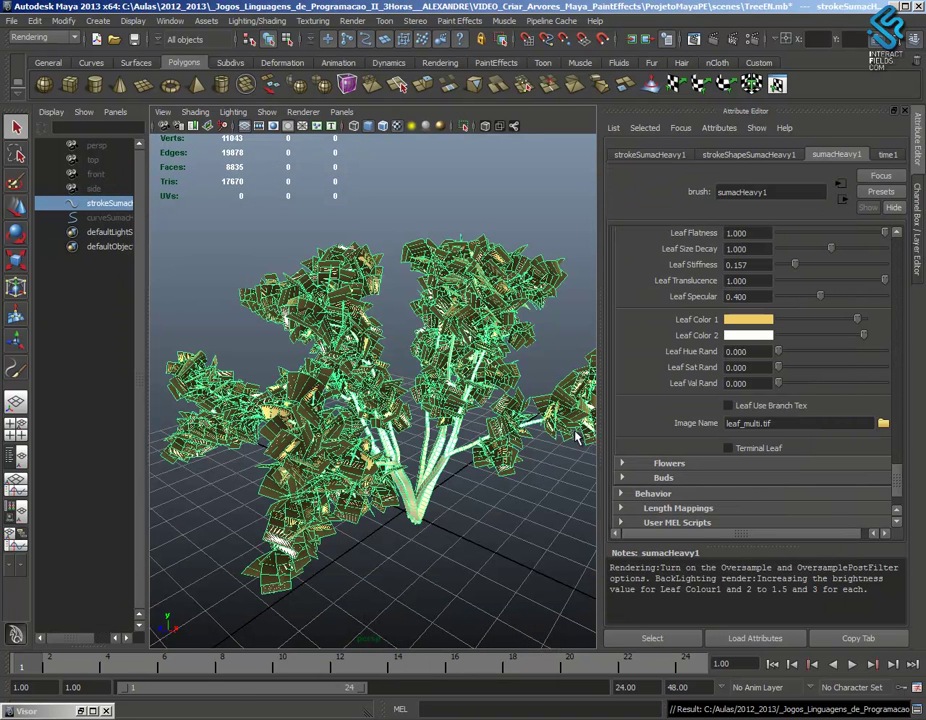
right_click_drag(483, 486, 478, 453, "alt")
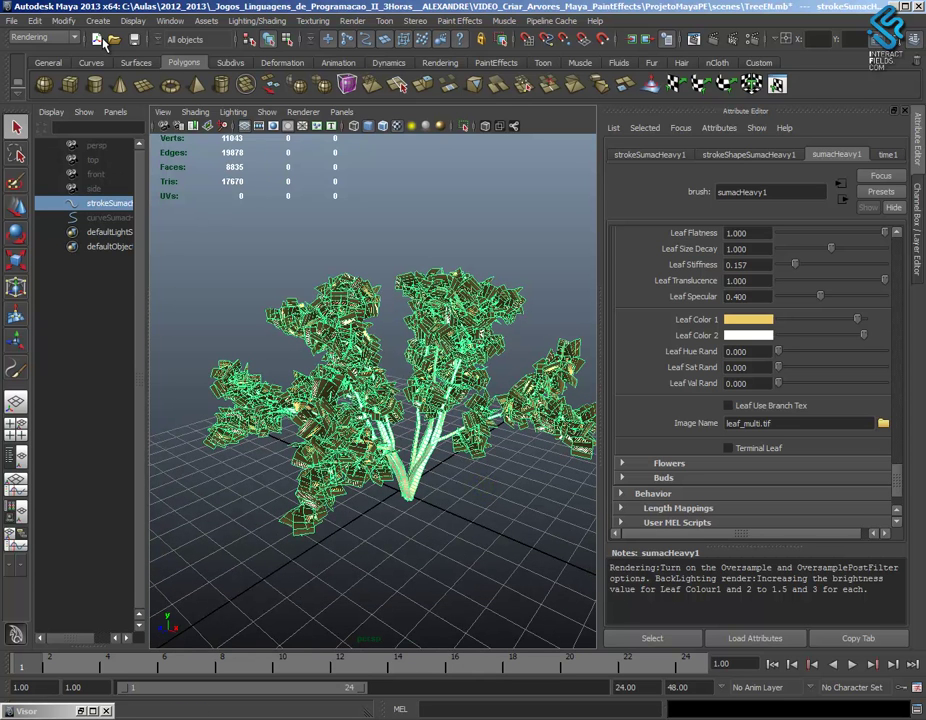
right_click_drag(414, 404, 445, 418, "alt")
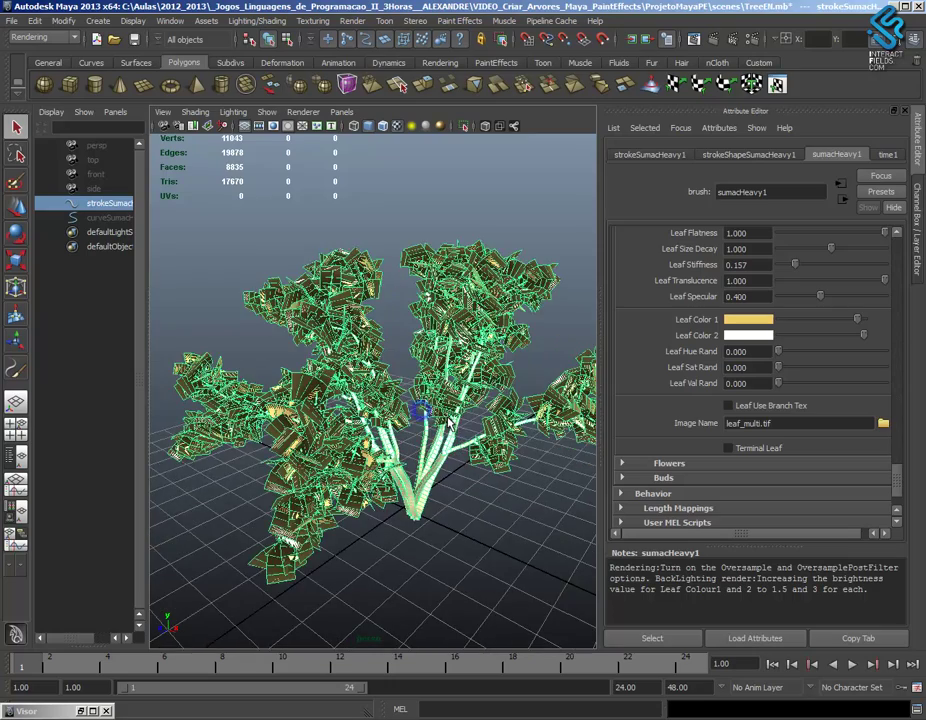
left_click_drag(488, 520, 457, 513, "alt")
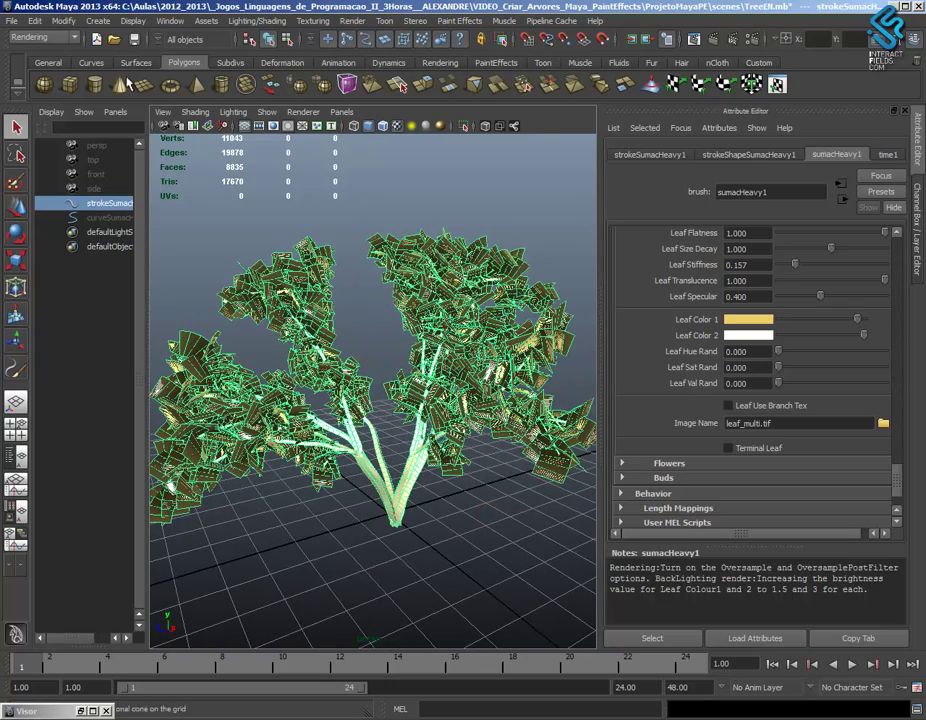
Open the options for converting Paint Effects to polygons and reset them to their defaults.
left_click(66, 22)
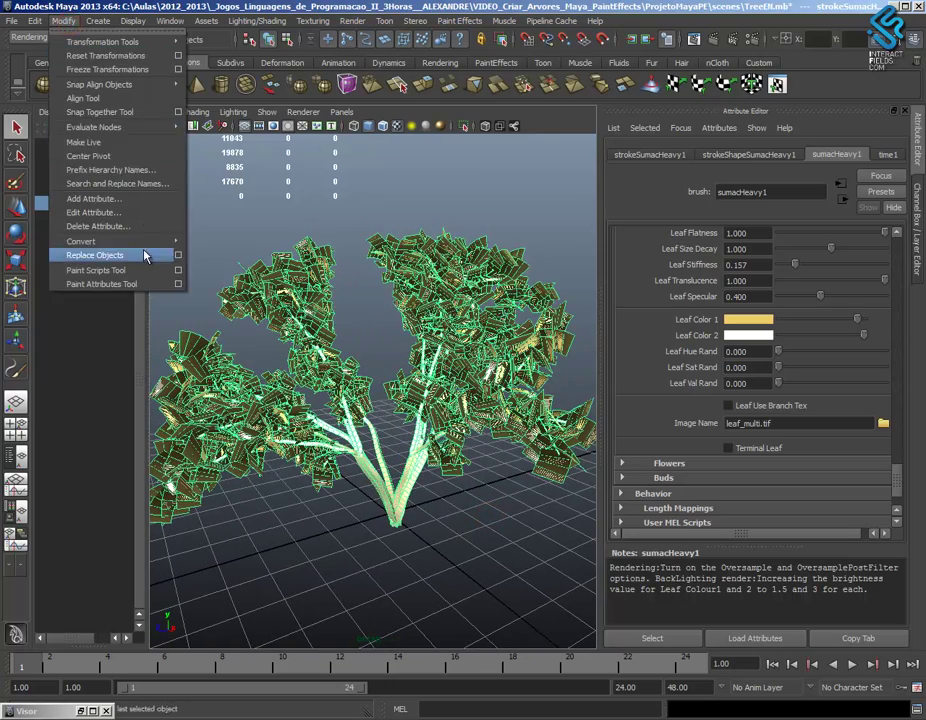
mouse_move(155, 240)
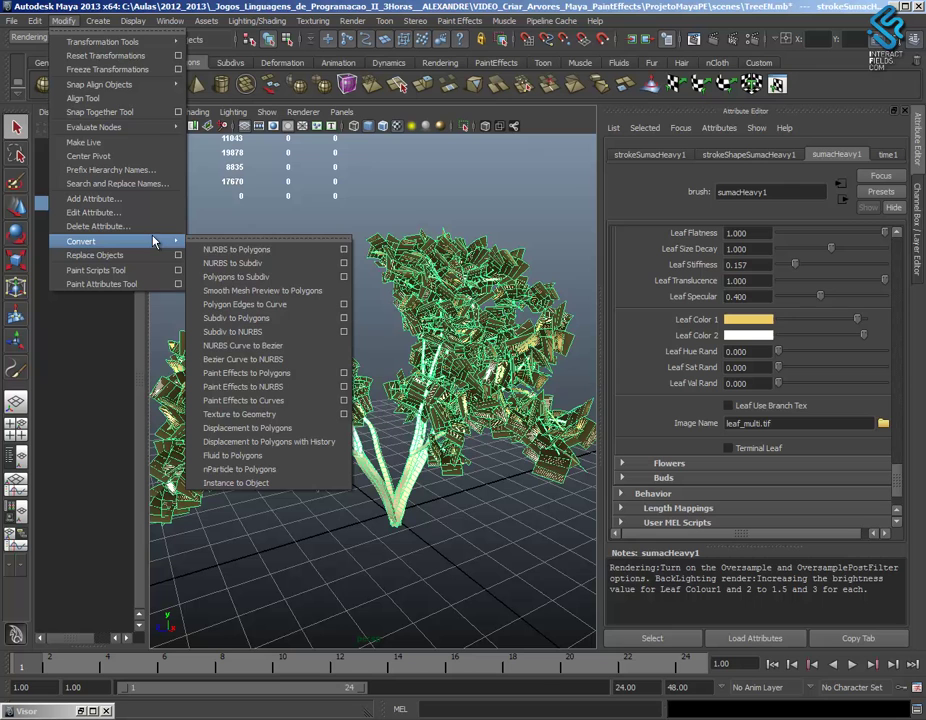
left_click(341, 373)
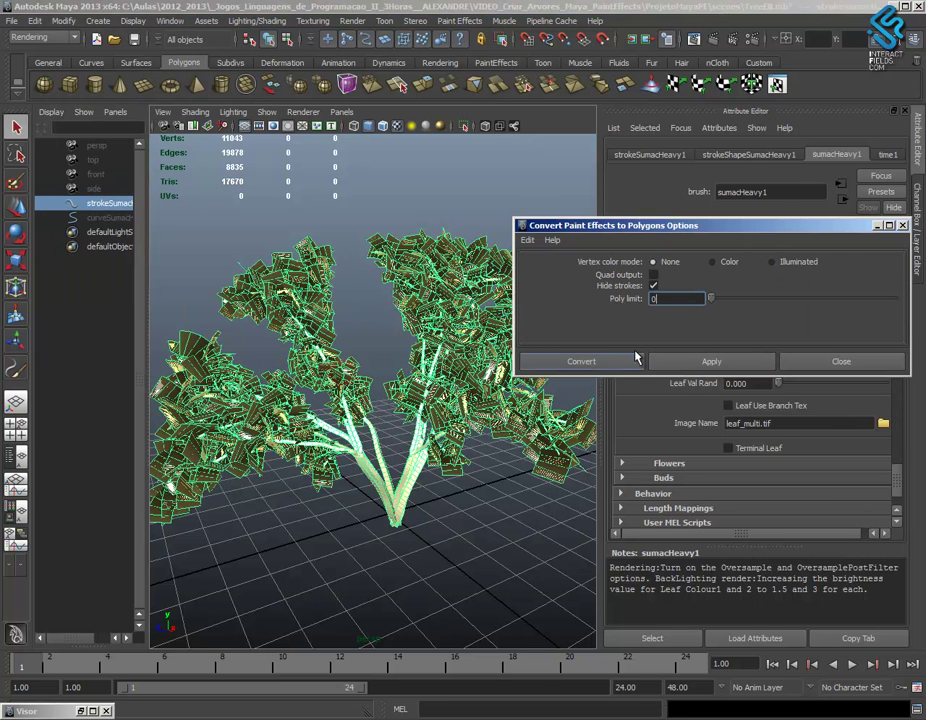
left_click(526, 241)
left_click(553, 268)
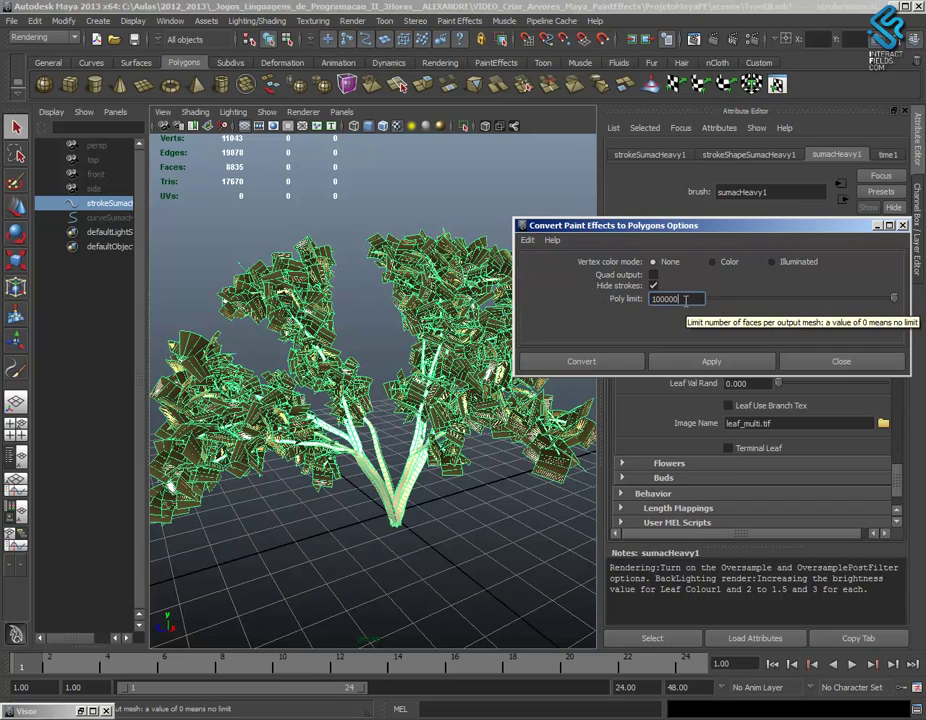
Convert the tree stroke to polygons with Poly limit 0 and Hide strokes on, and close the conversion options.
left_click_drag(466, 465, 474, 462, "alt")
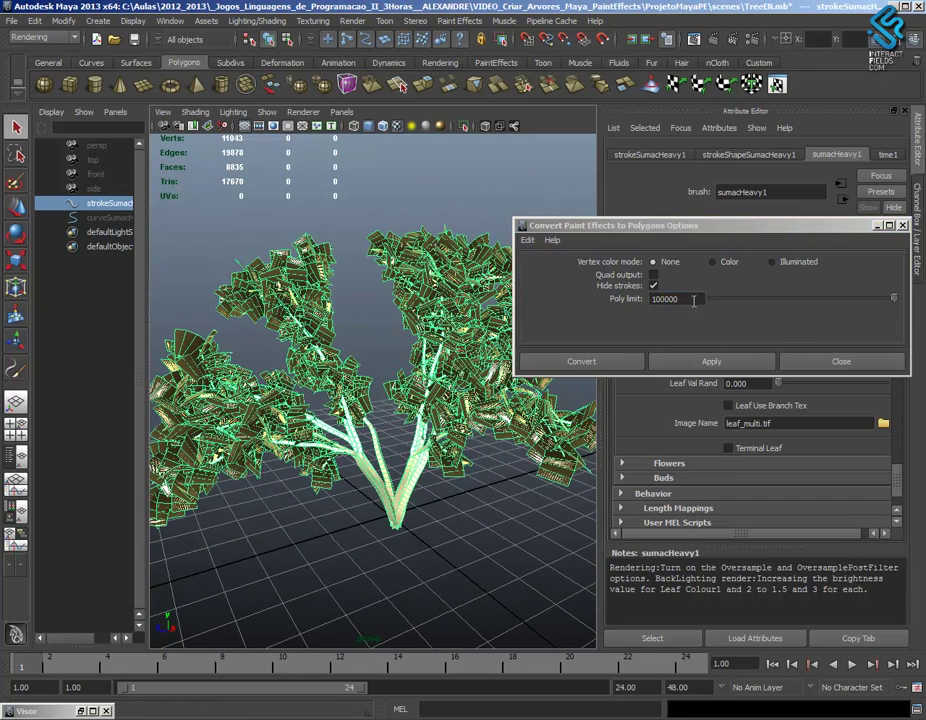
double_click(692, 299)
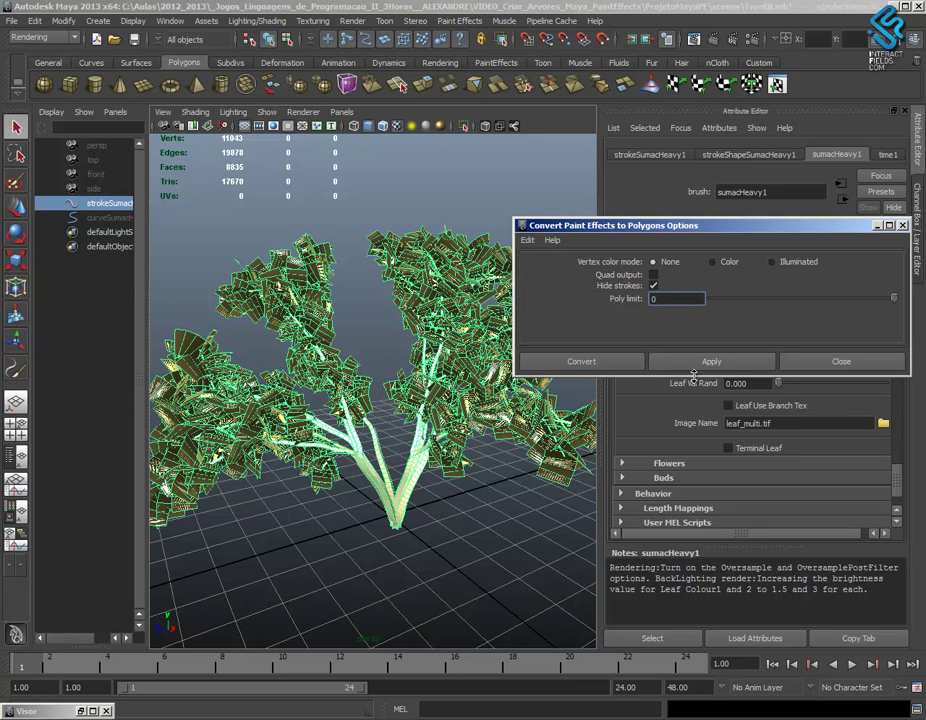
left_click(672, 299)
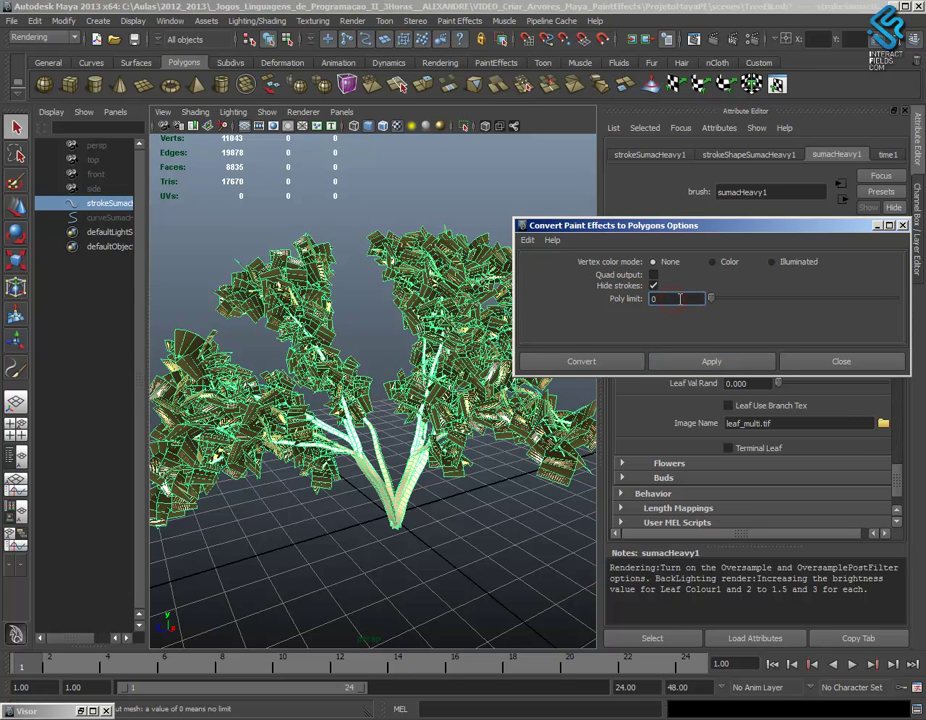
left_click(712, 362)
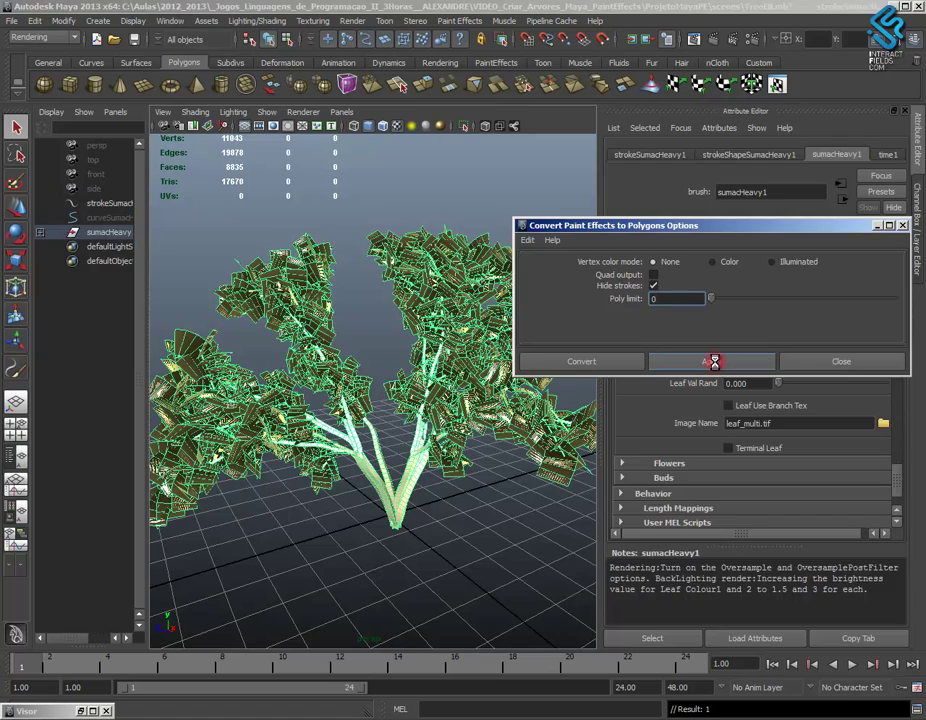
left_click_drag(439, 393, 305, 304, "alt")
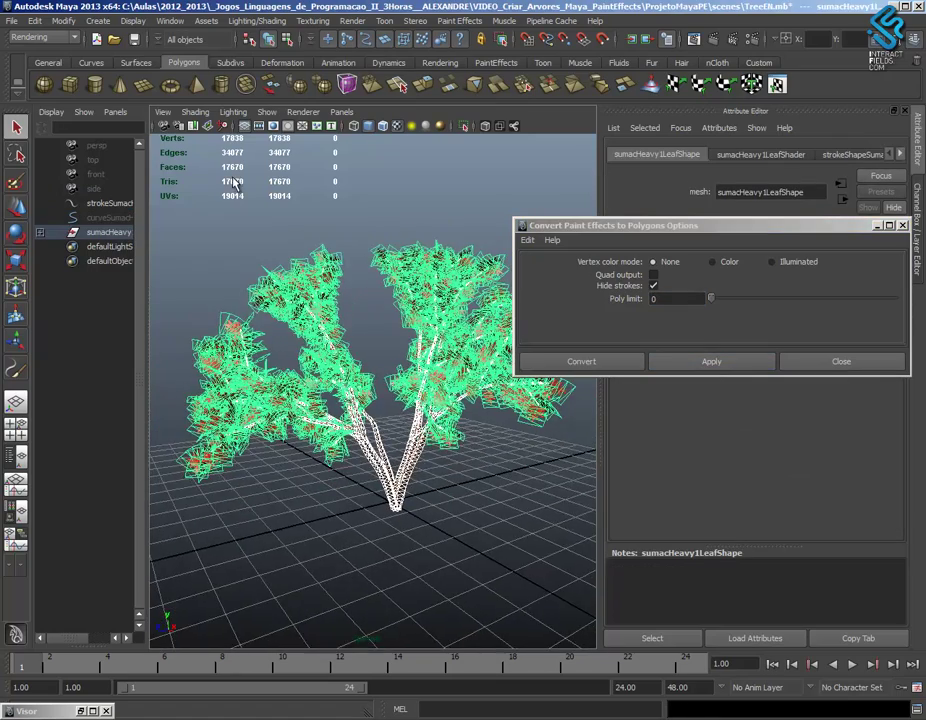
left_click_drag(477, 443, 630, 411, "alt")
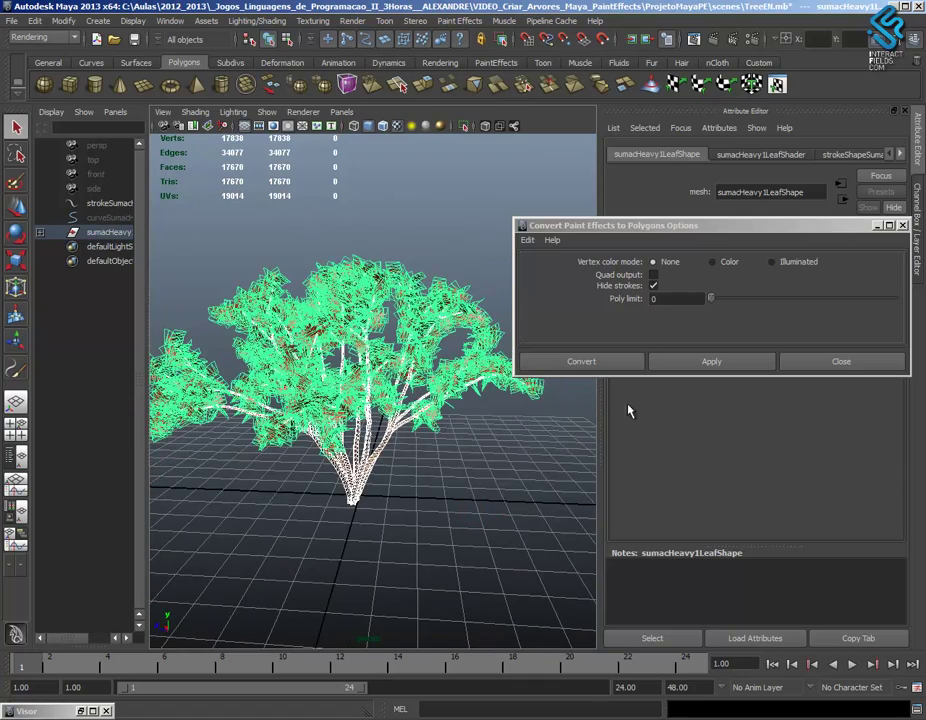
left_click(848, 366)
Select the whole converted sumac mesh group and hide the Attribute Editor to enlarge the viewport.
left_click_drag(403, 439, 463, 513, "alt")
left_click(466, 549)
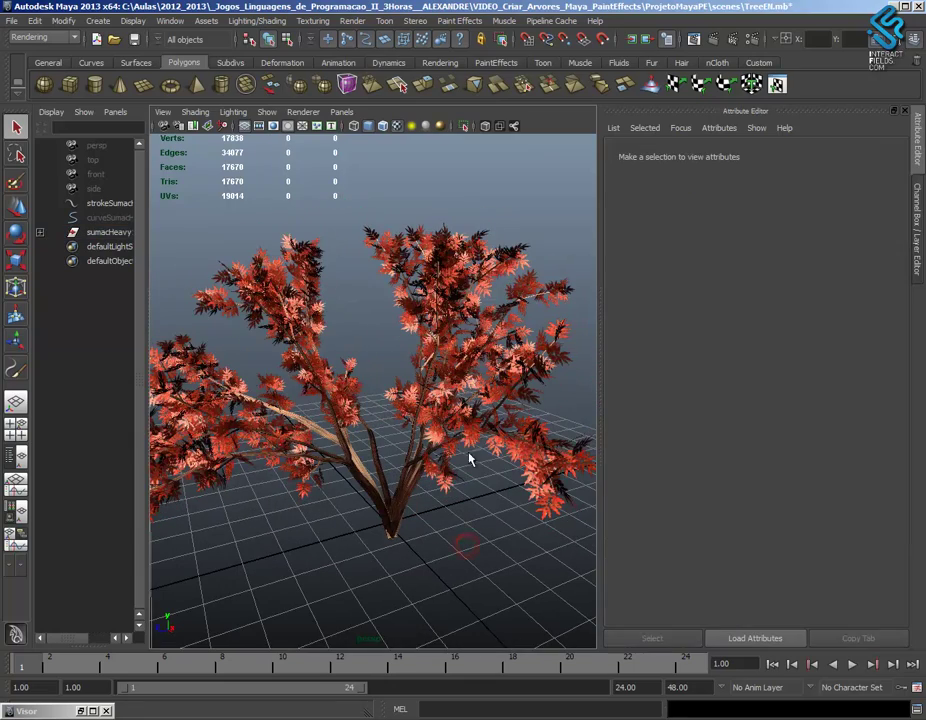
left_click(104, 233)
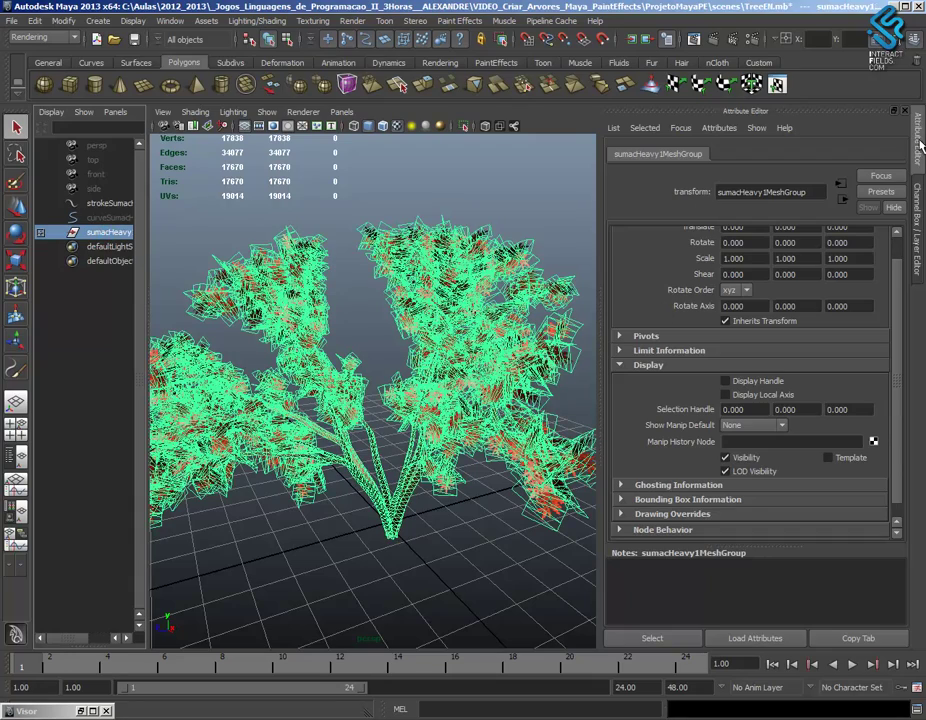
left_click(918, 197)
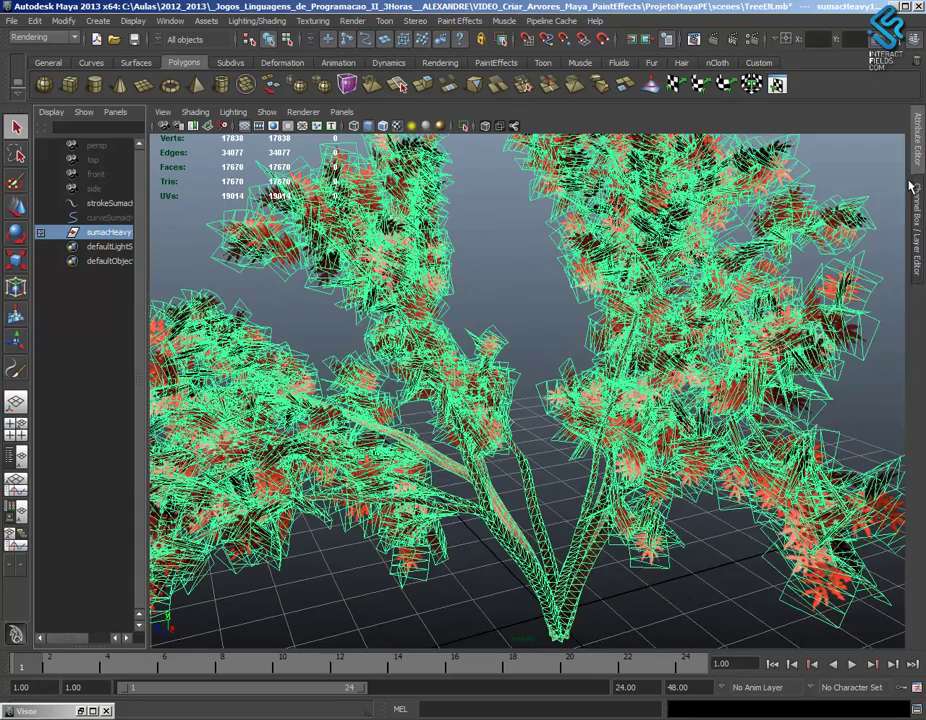
Lower the converted tree's Leaf segments to 1 in the Paint Effects mesh quality attributes and close them.
right_click_drag(701, 444, 614, 353, "alt")
left_click_drag(614, 415, 465, 443, "alt")
middle_click_drag(405, 364, 433, 374, "alt")
right_click_drag(426, 366, 438, 366, "alt")
left_click(464, 19)
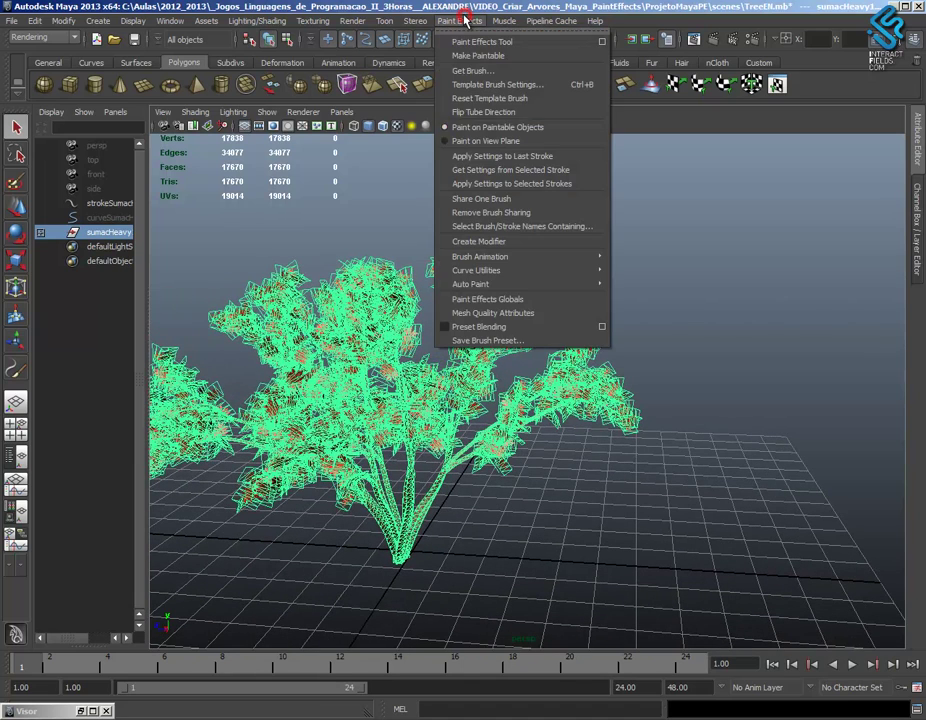
left_click(531, 314)
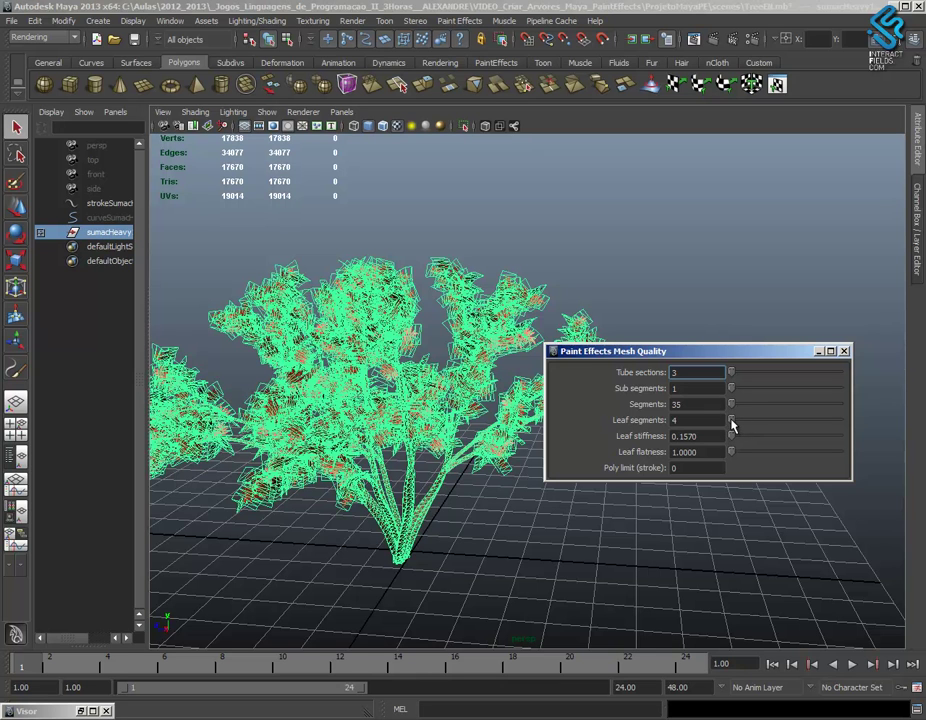
left_click_drag(731, 422, 680, 436)
right_click_drag(308, 341, 362, 342, "alt")
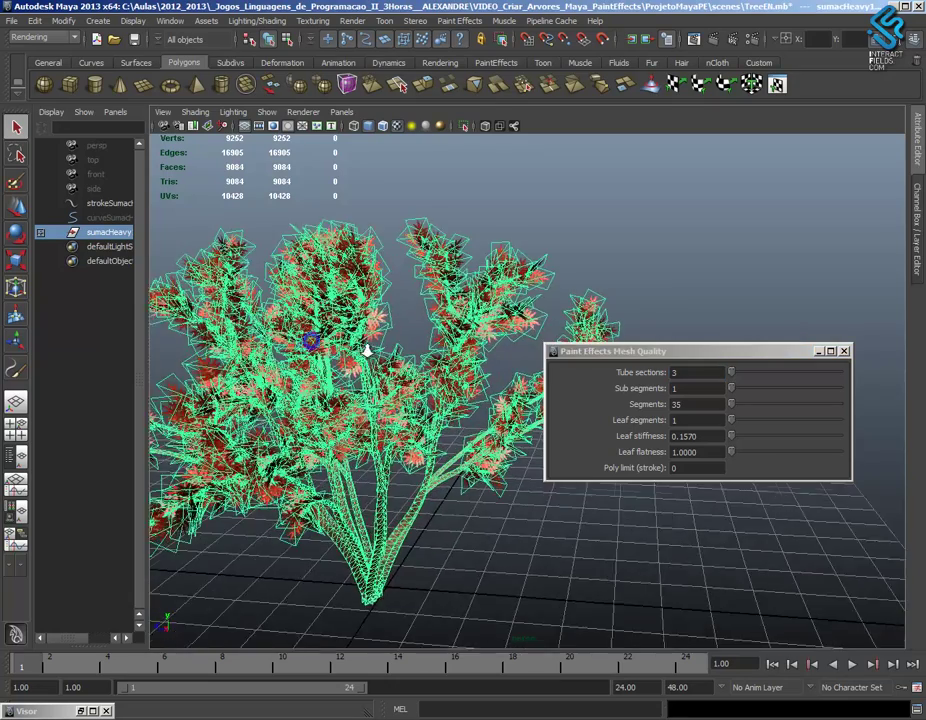
middle_click_drag(362, 342, 425, 345, "alt")
left_click_drag(436, 447, 248, 205, "alt")
left_click_drag(323, 253, 498, 528, "alt")
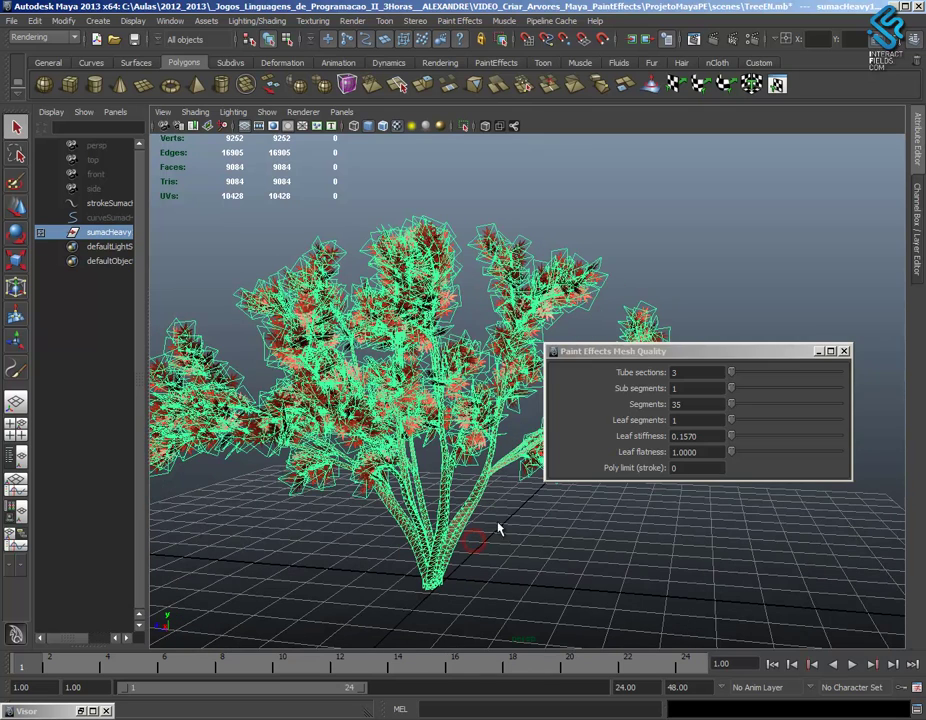
left_click(844, 351)
Switch to the Polygons menu set and apply Reduce to the tree mesh group with Reduce by set to 50%.
left_click(45, 37)
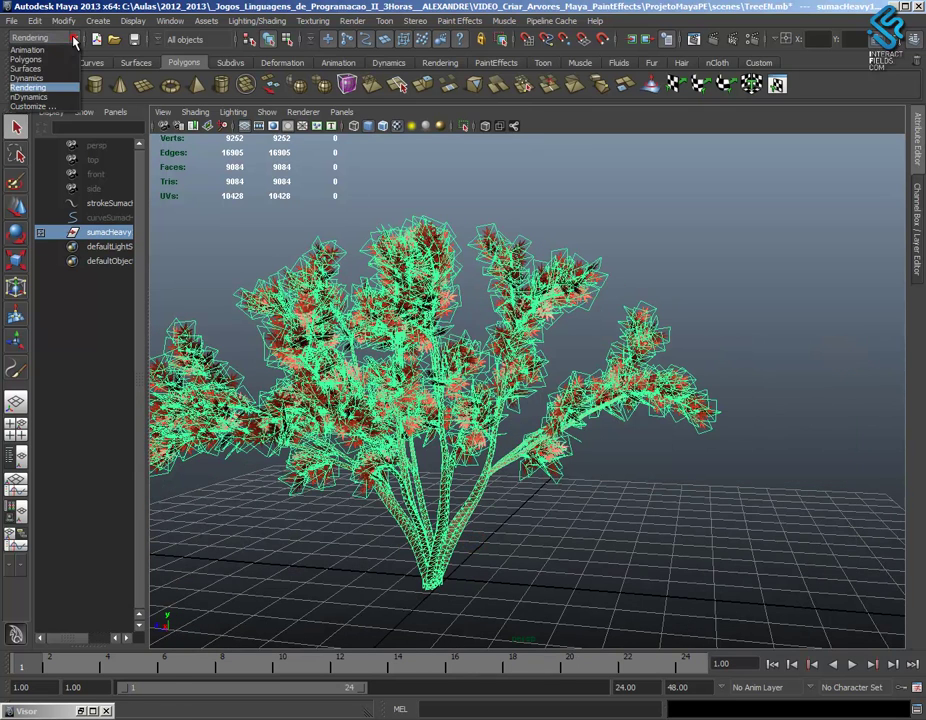
left_click(50, 58)
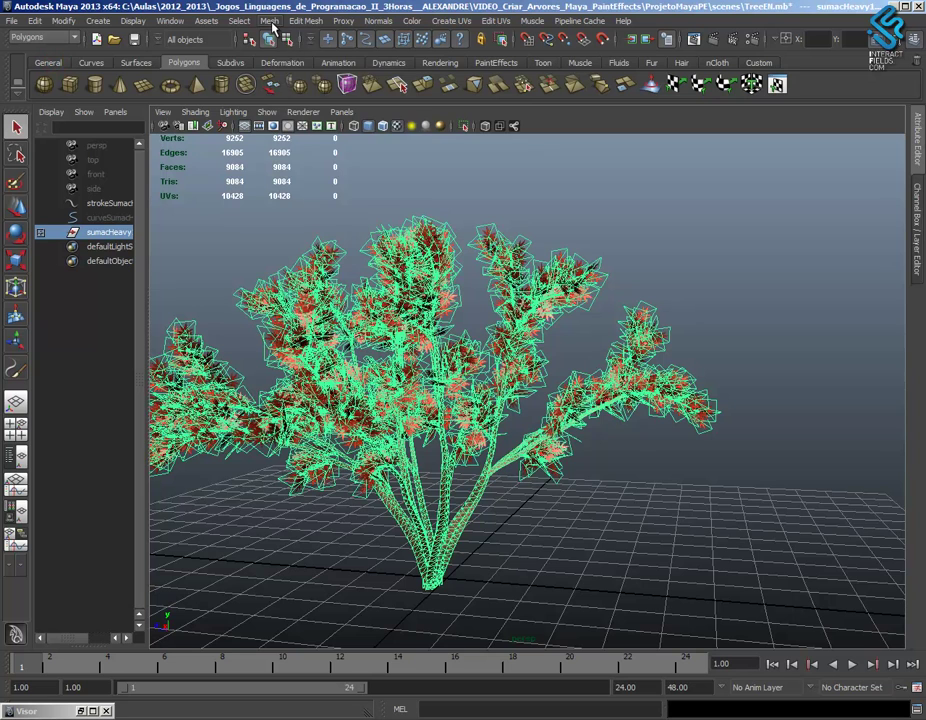
left_click(270, 22)
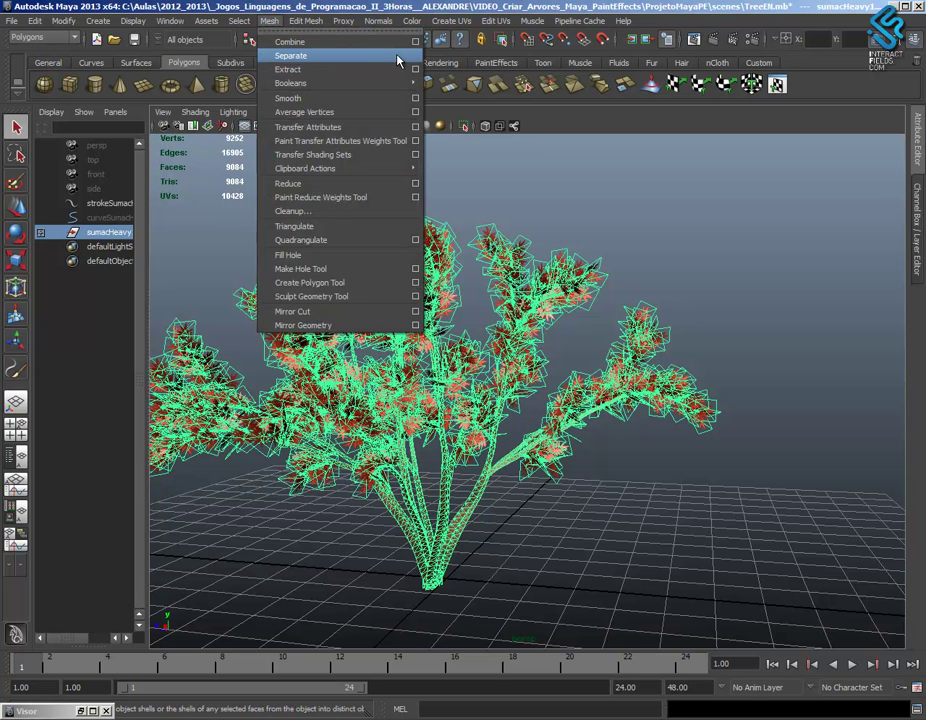
left_click(416, 183)
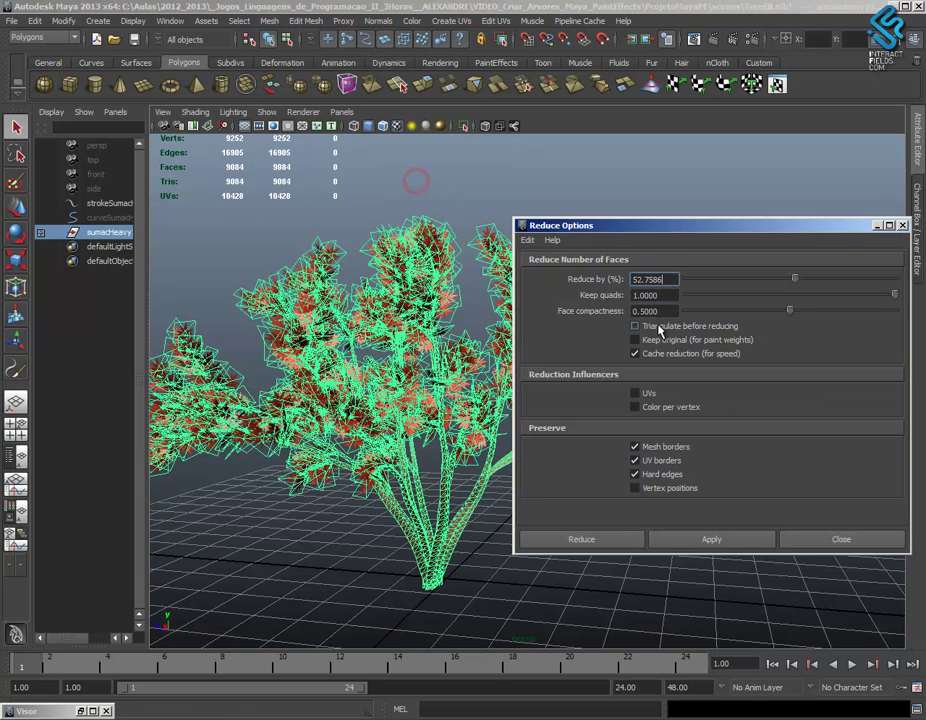
type("50")
left_click(709, 539)
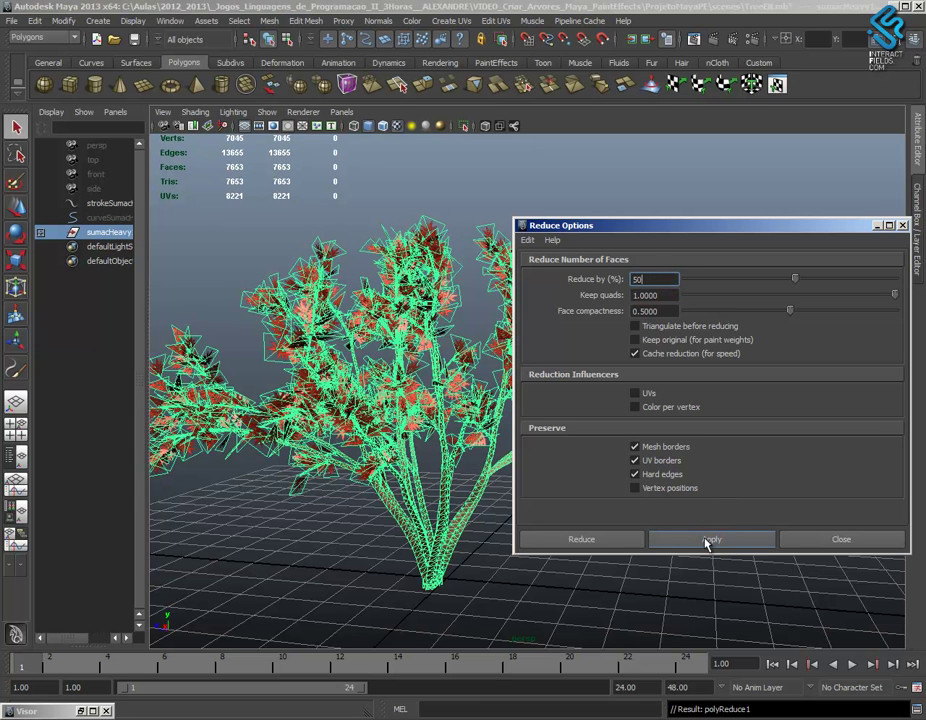
Select only the trunk and branch mesh and reduce its faces by another 50%.
left_click_drag(294, 286, 407, 422, "alt")
left_click(440, 190)
left_click_drag(433, 356, 413, 440, "alt")
left_click(441, 523)
mouse_move(457, 533)
left_mouse_down("alt")
mouse_move(459, 545)
mouse_move(461, 536)
left_mouse_up("alt")
left_click(705, 540)
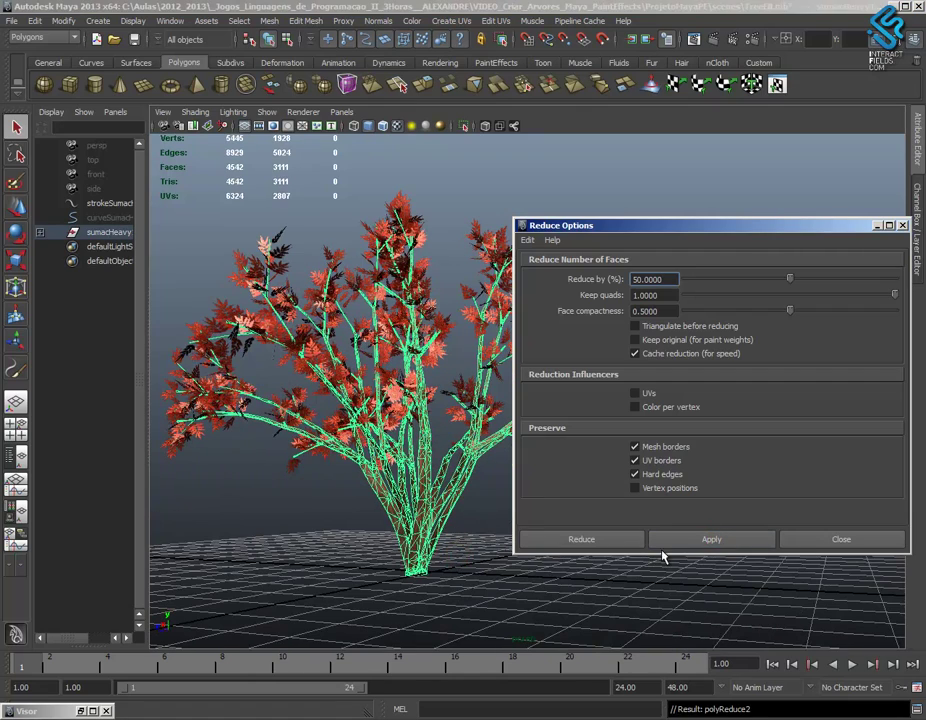
left_click_drag(487, 551, 522, 542, "alt")
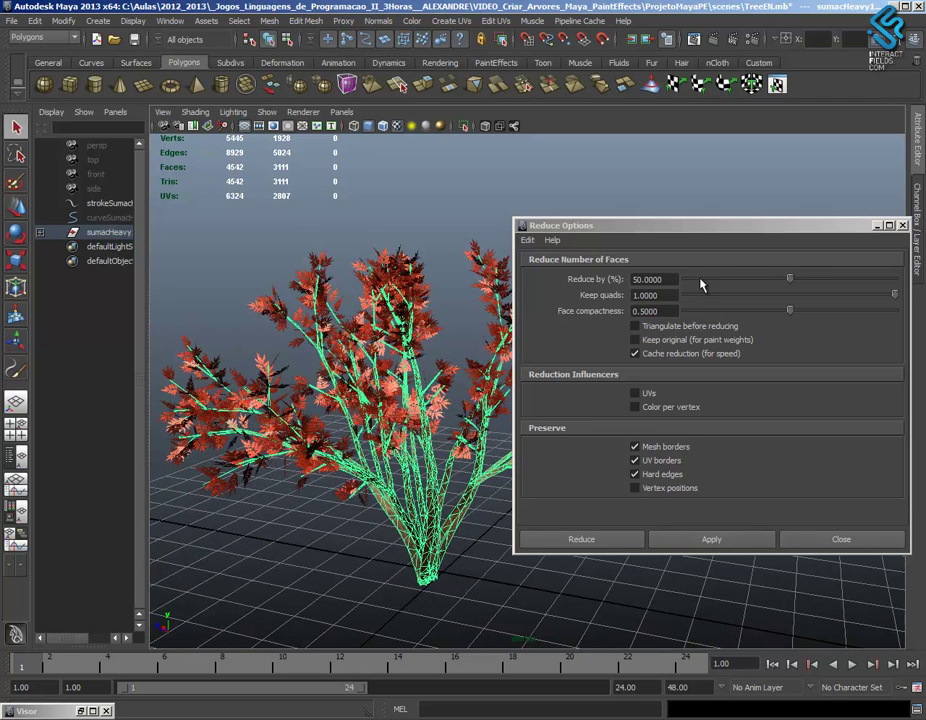
Try to reduce the trunk and branch mesh by 19.6552% and read the full command output in the Script Editor.
left_click_drag(791, 279, 728, 297)
left_click(713, 539)
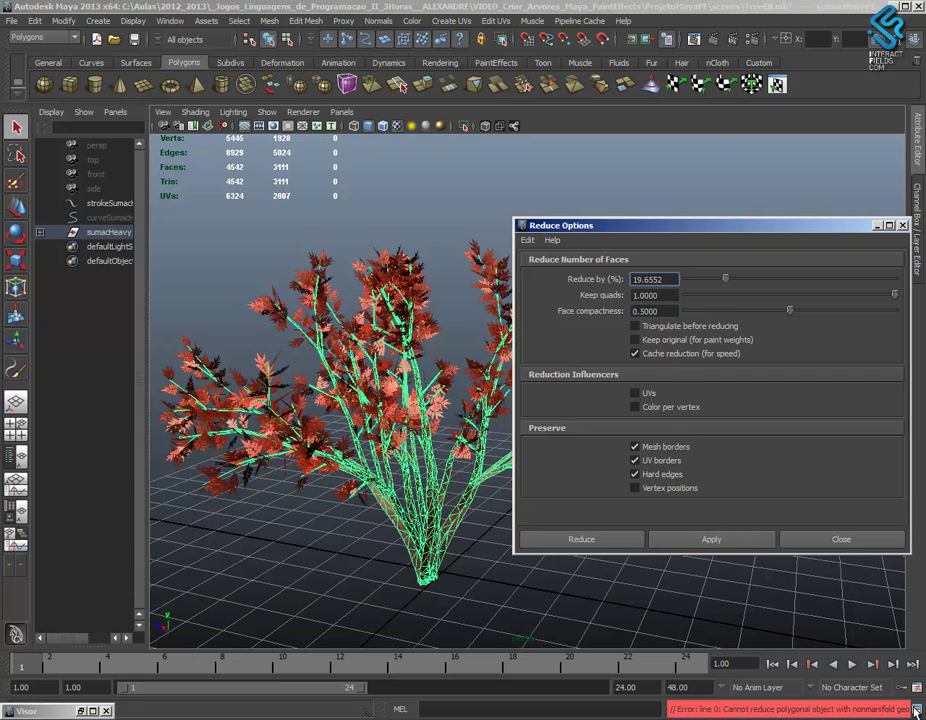
left_click(915, 710)
left_click(915, 708)
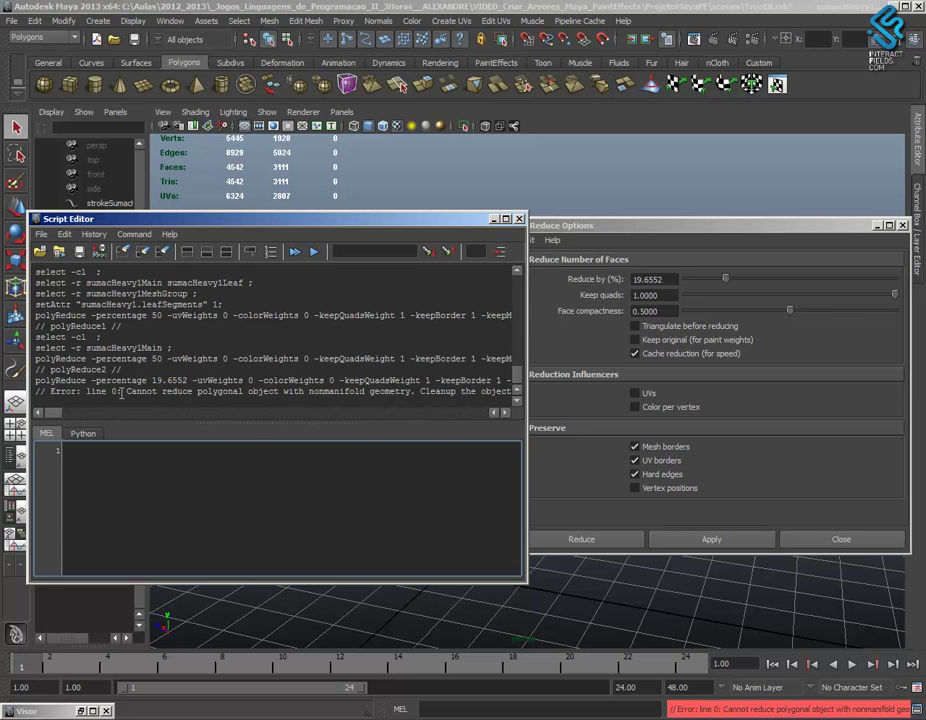
left_click_drag(121, 392, 382, 403)
left_click(519, 219)
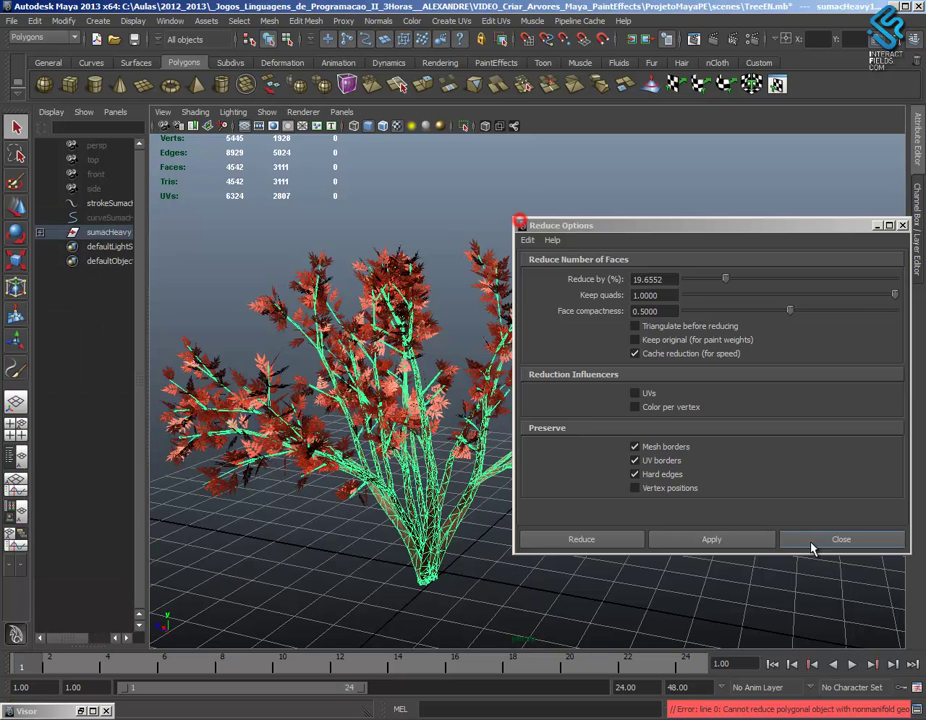
Run Cleanup on the trunk and branch mesh for nonmanifold geometry, using the Normals and geometry option.
left_click(272, 22)
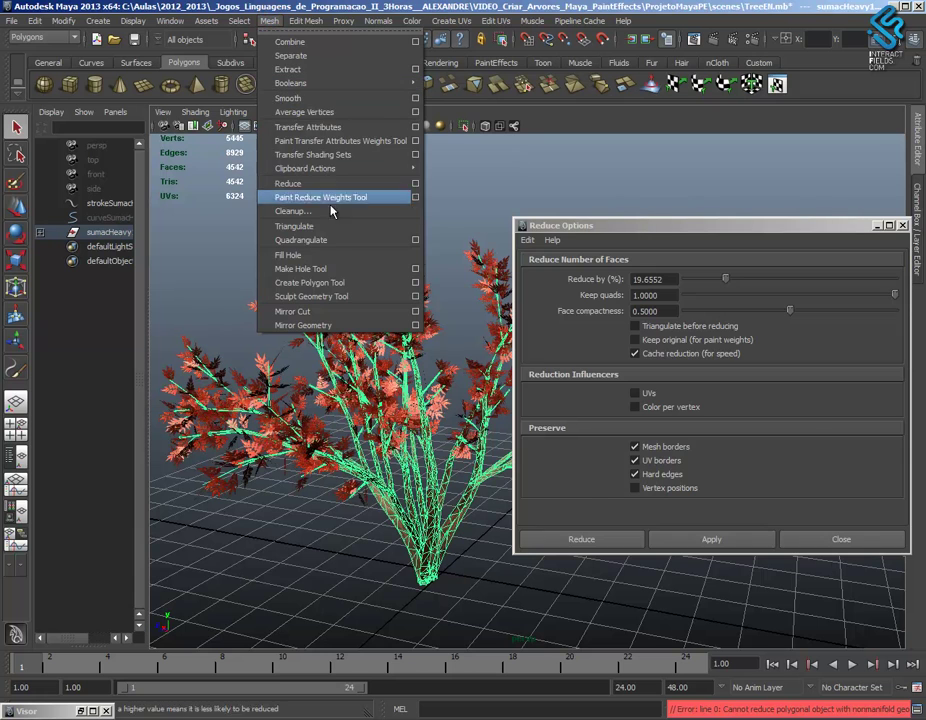
left_click(305, 213)
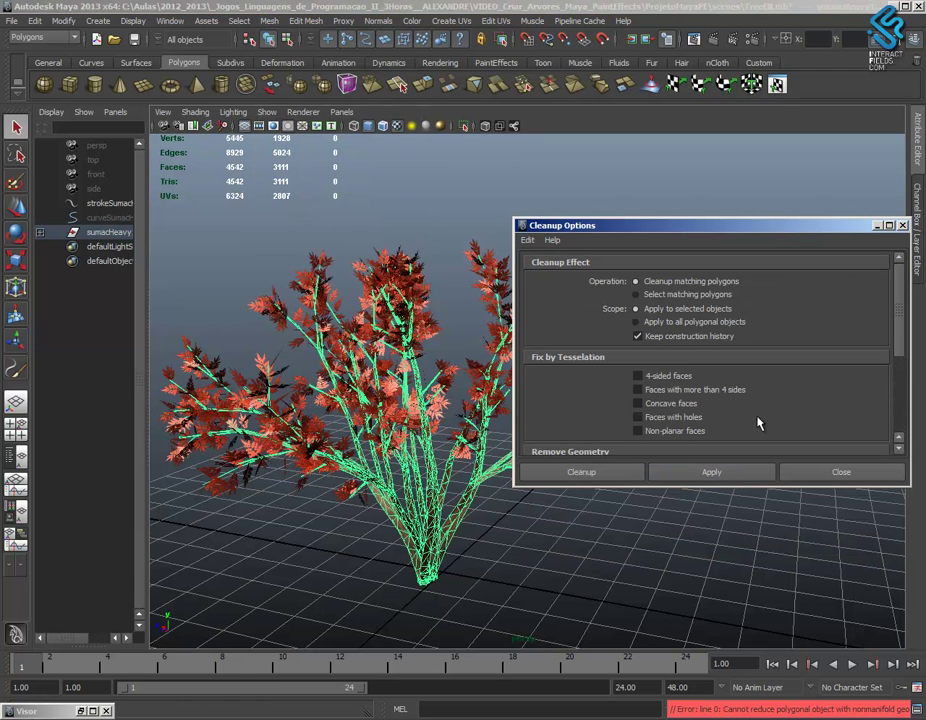
scroll(902, 340, "down", 5)
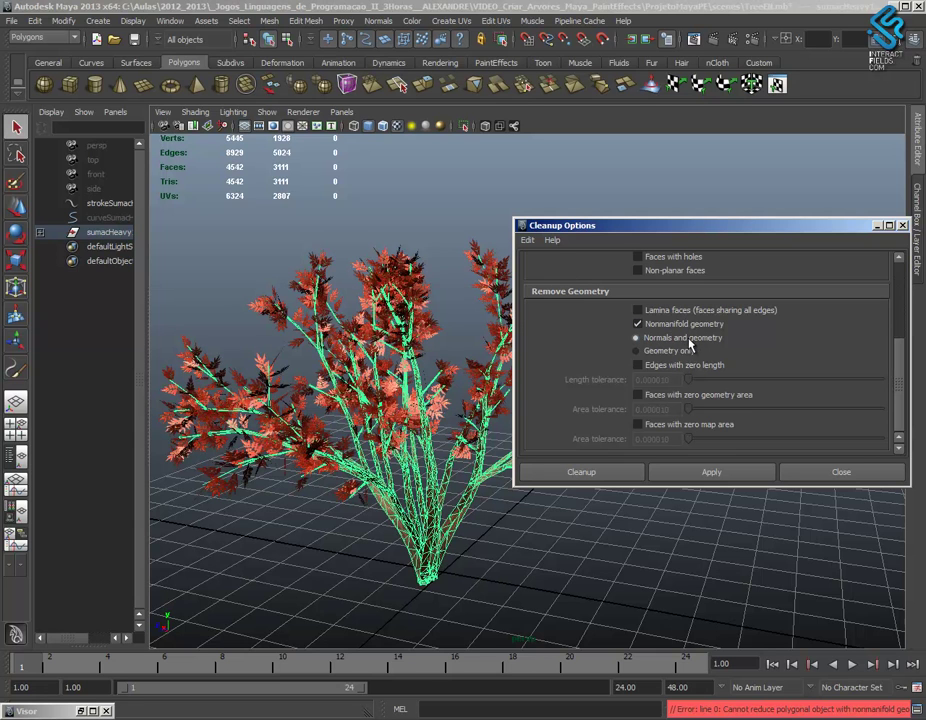
left_click(708, 472)
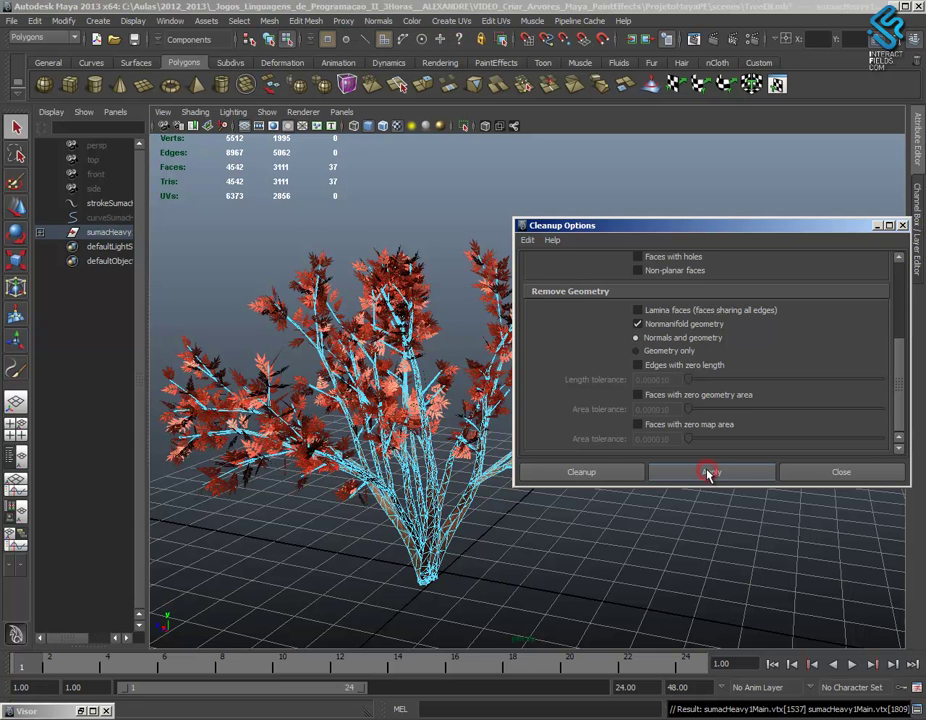
left_click(826, 476)
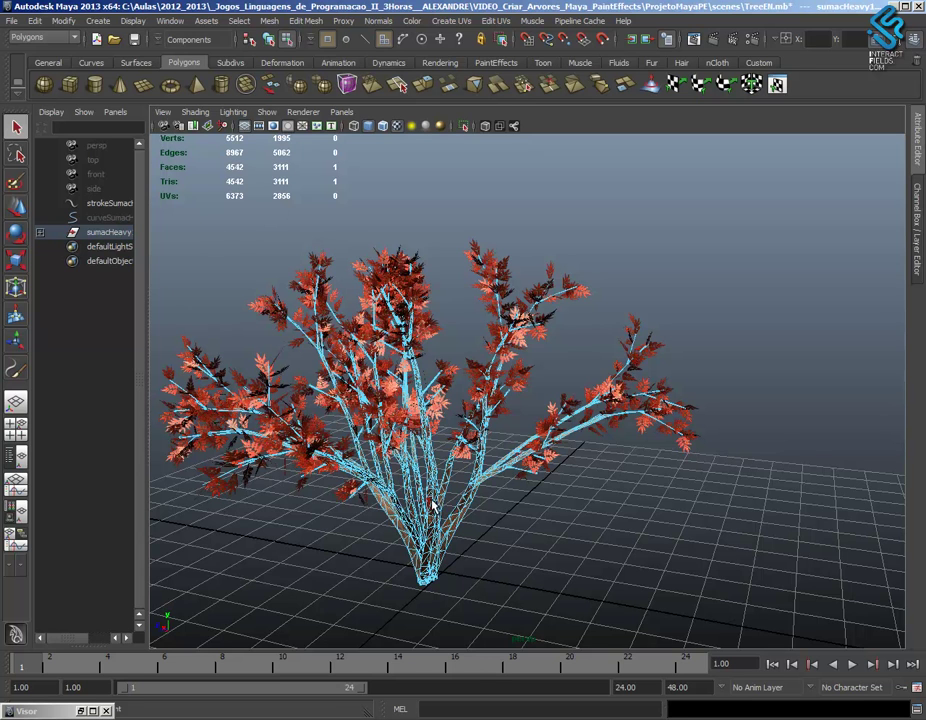
Return to object selection, reselect the trunk and branch mesh, and reduce its faces by 9.3103%.
right_click_drag(434, 505, 471, 475)
left_click(442, 542)
left_click_drag(482, 560, 502, 558, "alt")
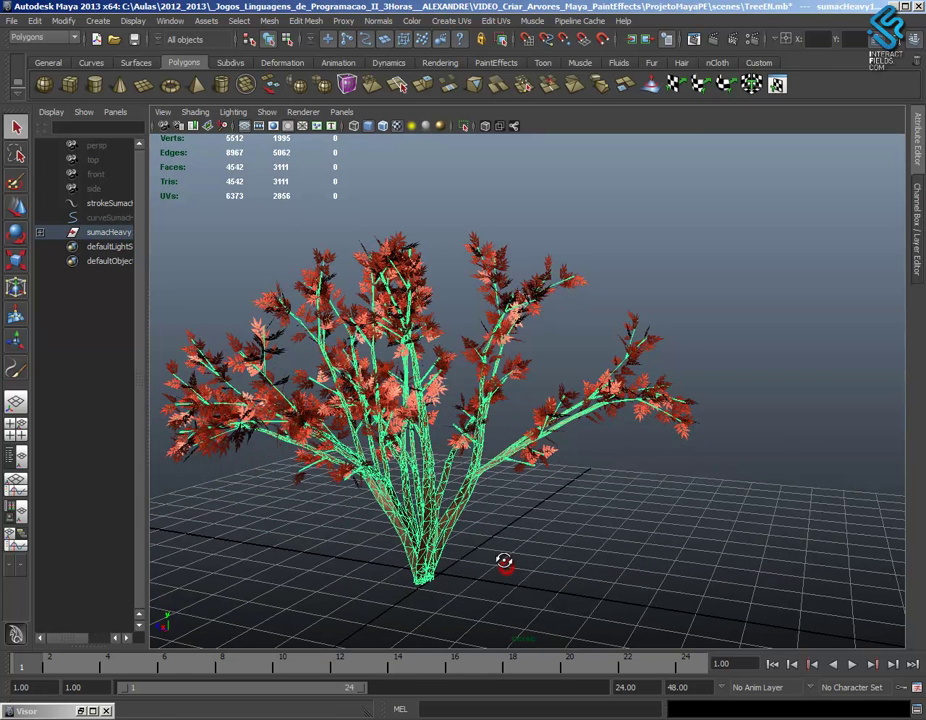
left_click(276, 21)
left_click(417, 185)
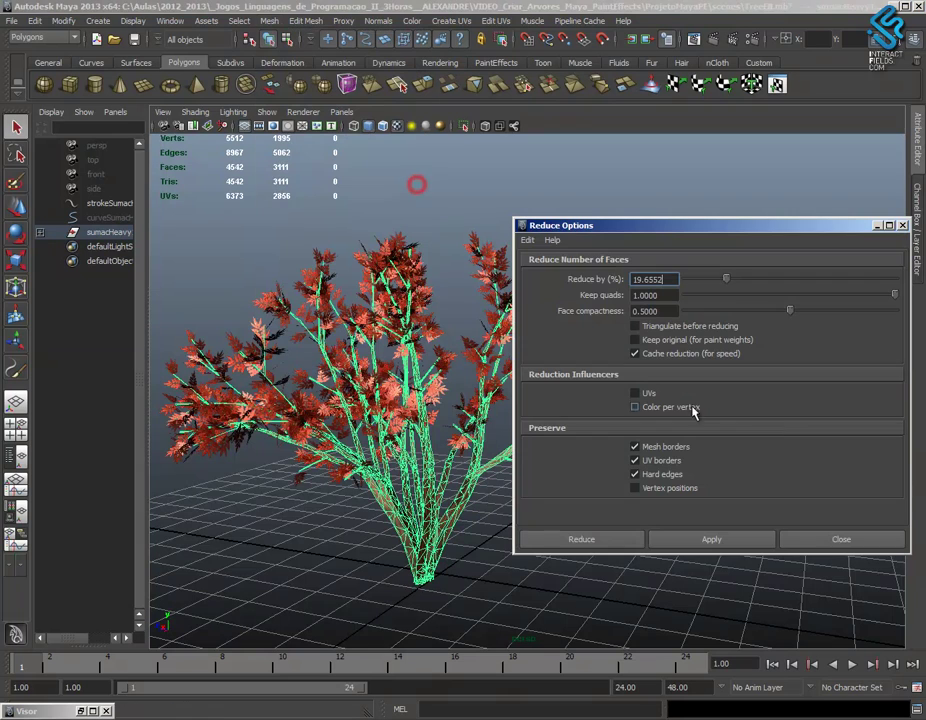
left_click_drag(725, 285, 703, 280)
left_click(712, 539)
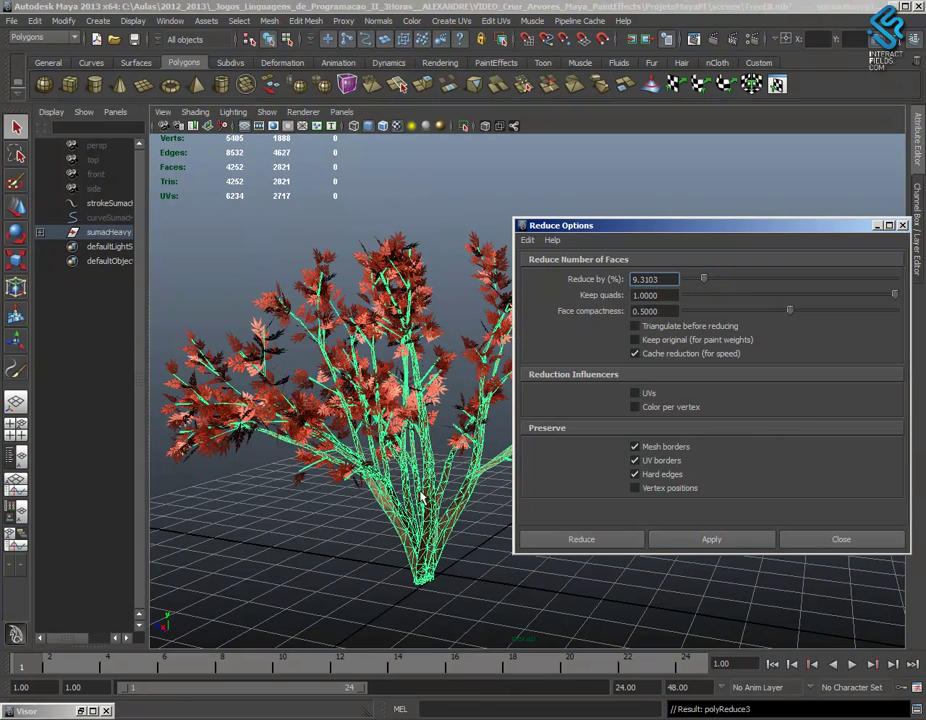
Select the whole sumac tree, including its leaves, and close the Reduce options.
left_click(442, 521)
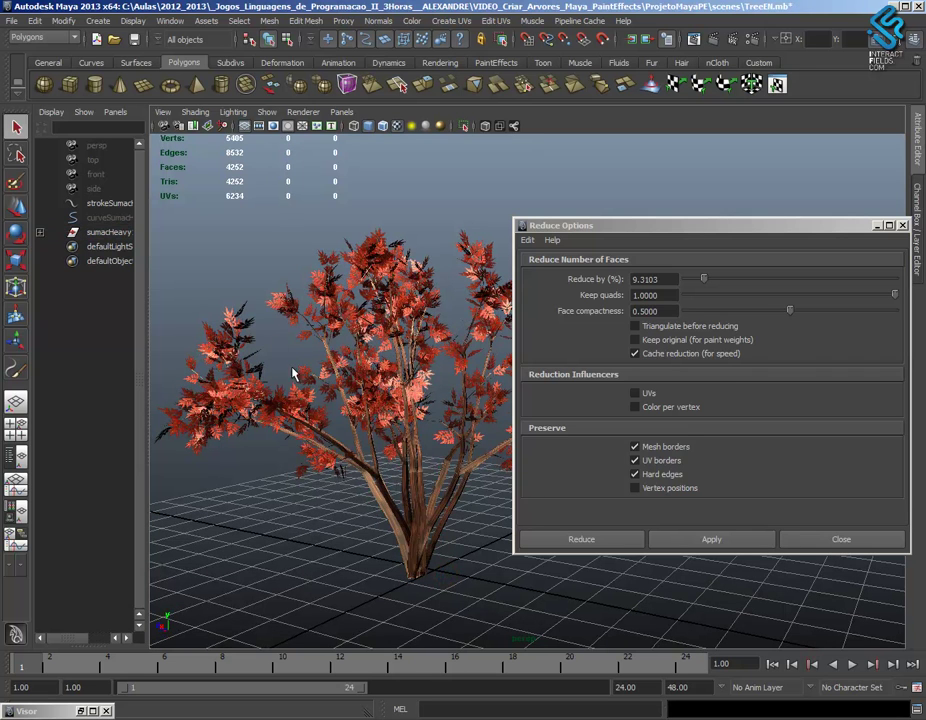
left_click(103, 218)
left_click(111, 233)
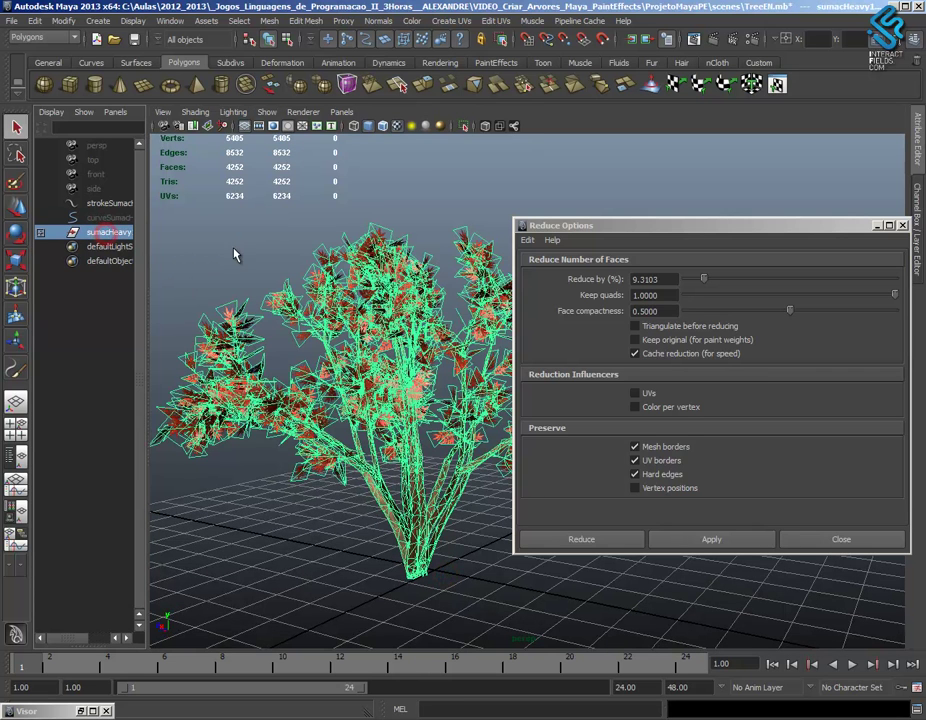
left_click_drag(480, 485, 437, 504, "alt")
left_click(841, 539)
left_click_drag(757, 548, 562, 536, "alt")
left_click(571, 532)
left_click(398, 410)
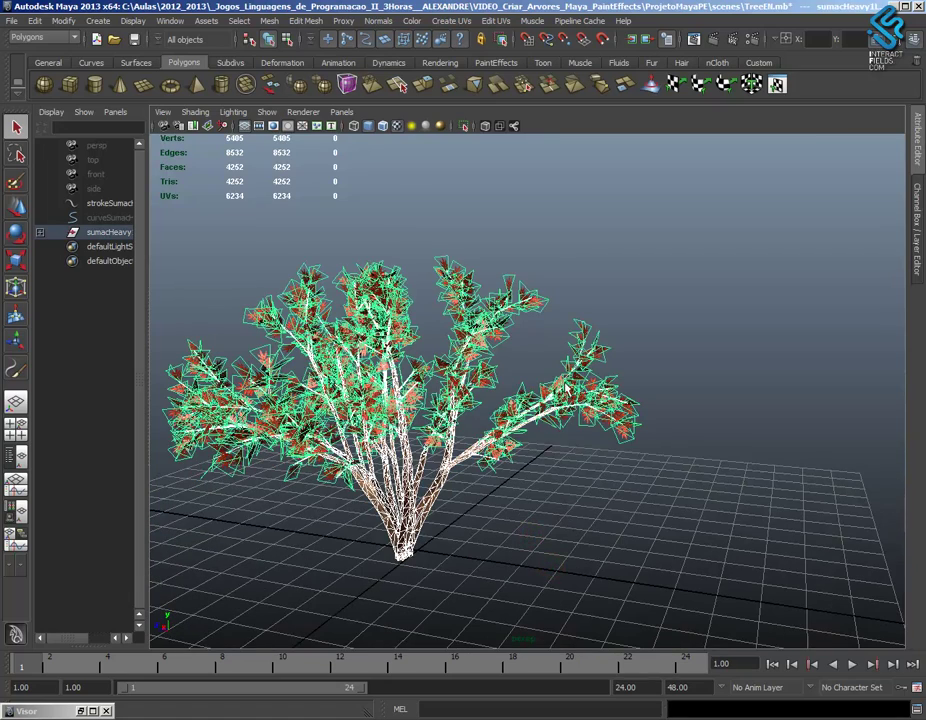
Triangulate the whole tree mesh.
left_click_drag(635, 447, 426, 374, "alt")
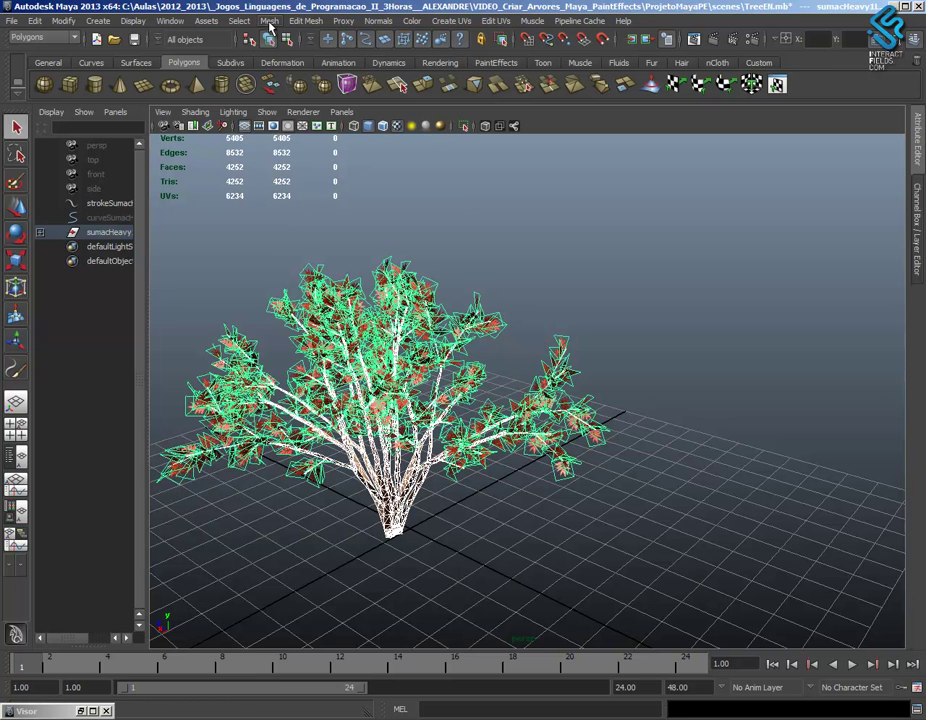
left_click_drag(639, 446, 657, 438, "alt")
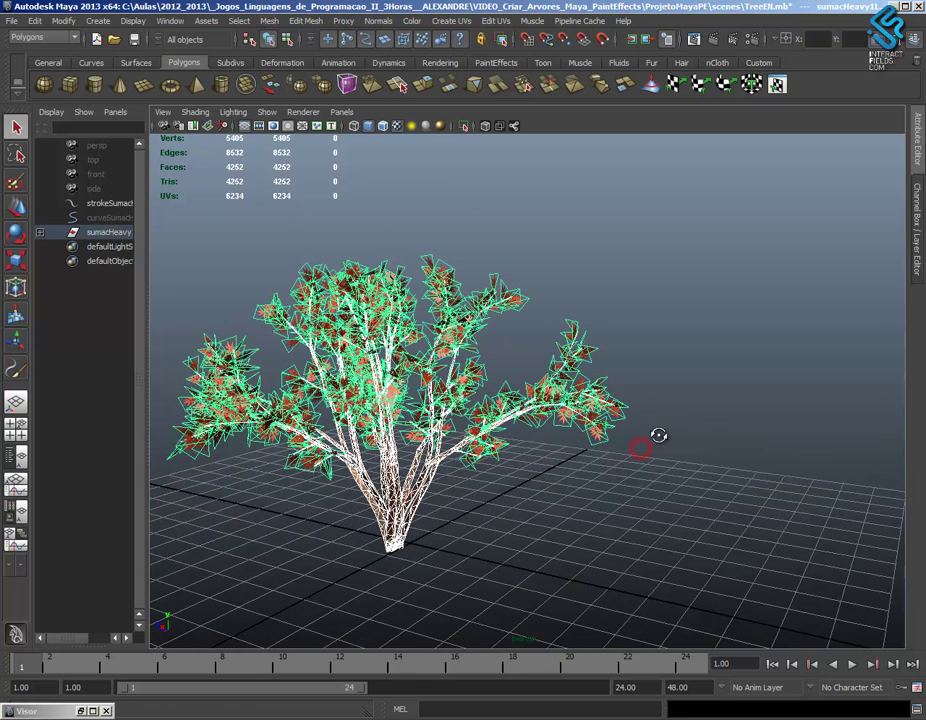
left_click(268, 22)
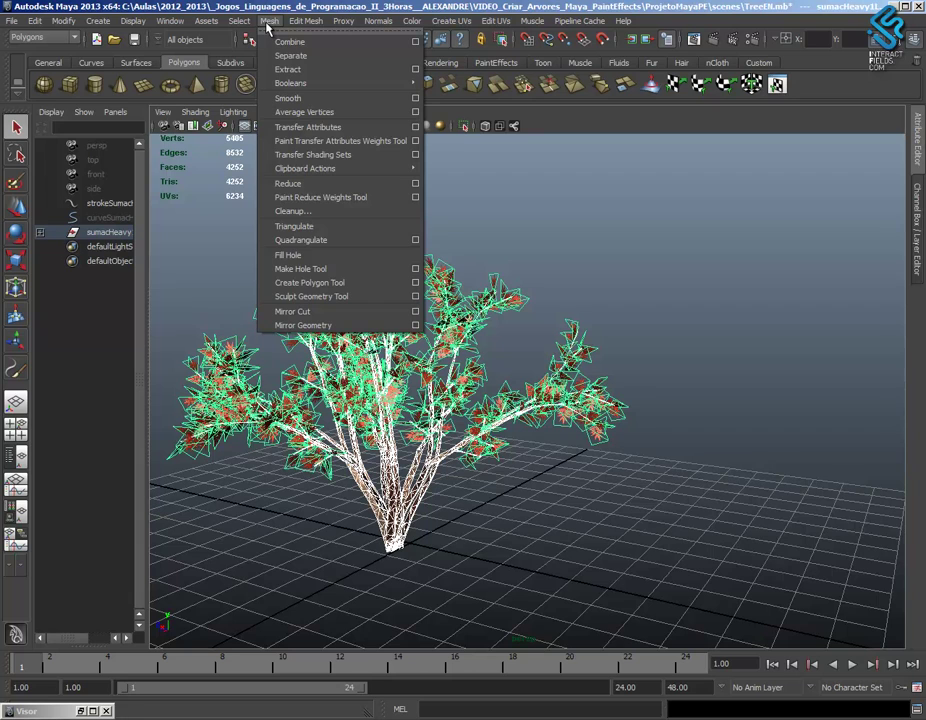
left_click(355, 229)
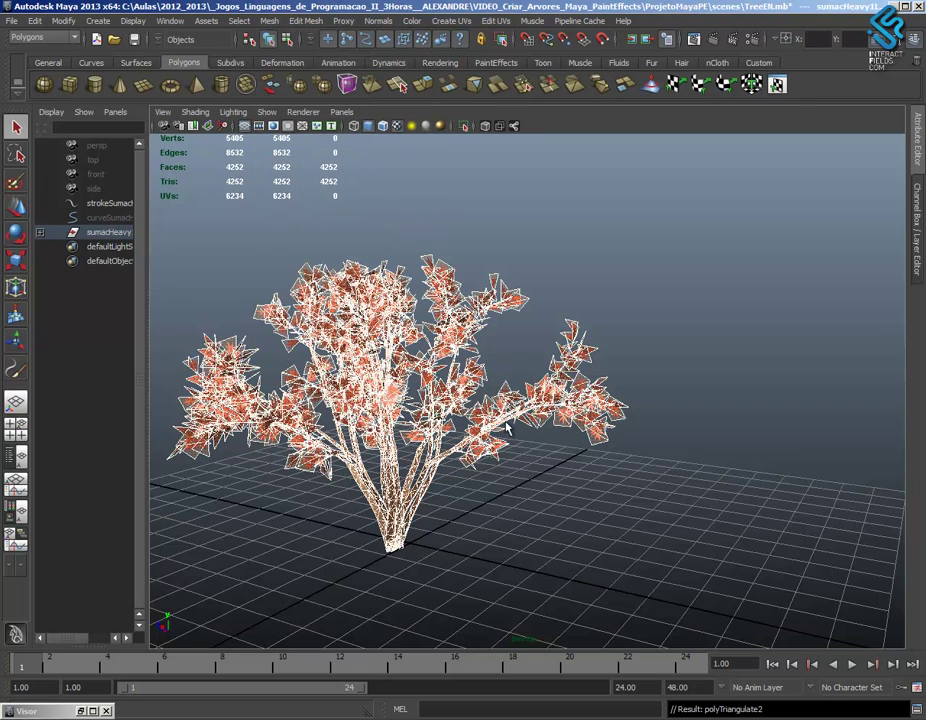
left_click_drag(510, 532, 473, 512, "alt")
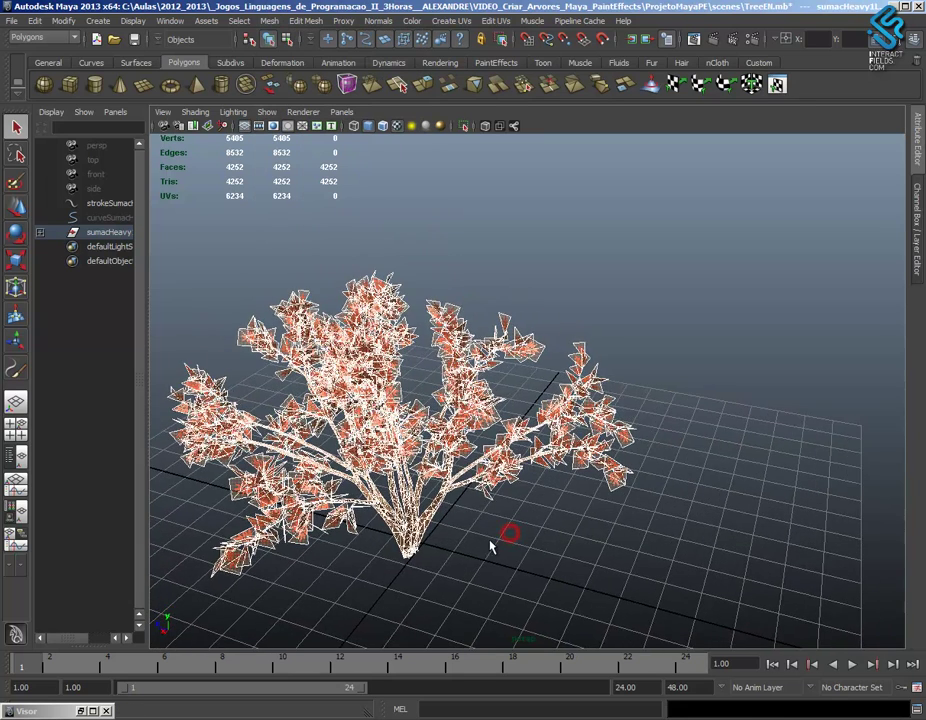
Reselect the sumac tree and delete all construction history.
left_click(451, 260)
left_click(112, 232)
left_click(34, 22)
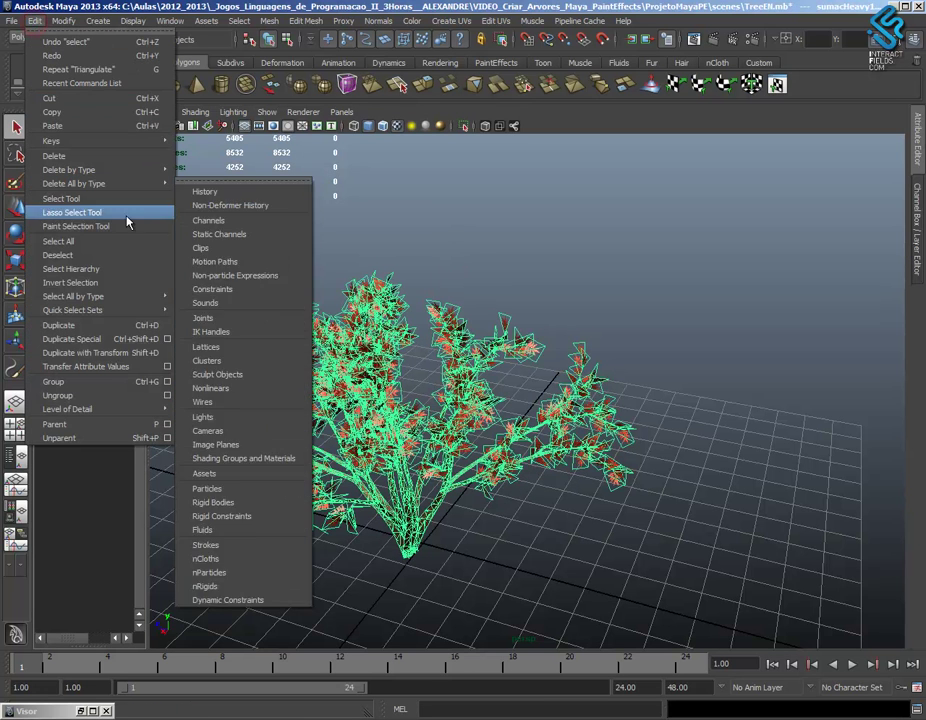
mouse_move(112, 296)
mouse_move(152, 184)
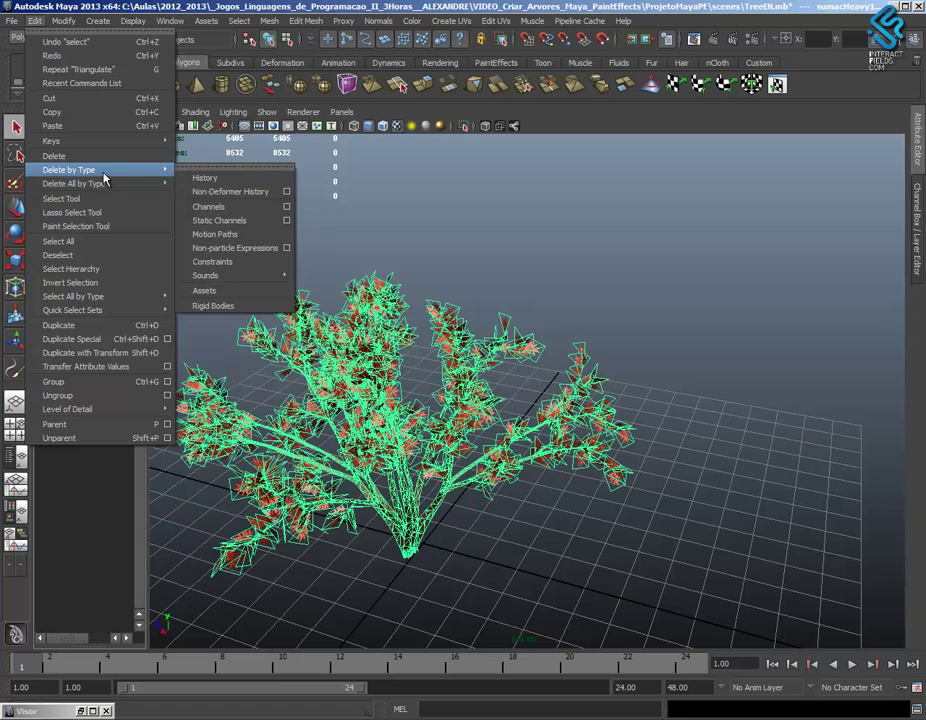
left_click(205, 192)
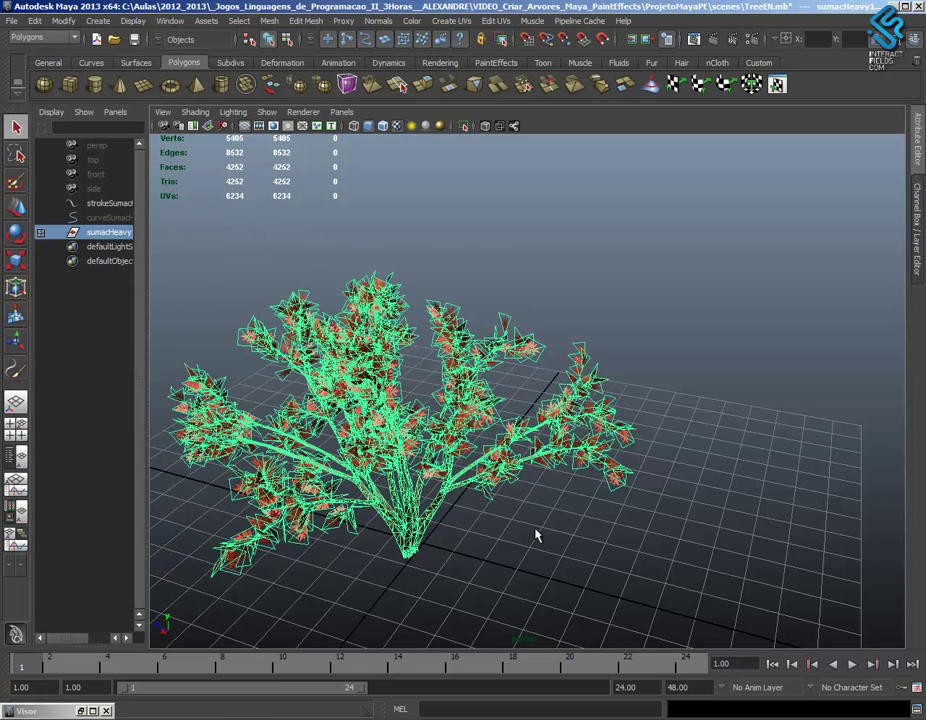
Open the Hypershade and make its window narrower so the scene's materials can be edited.
left_click_drag(535, 535, 496, 507, "alt")
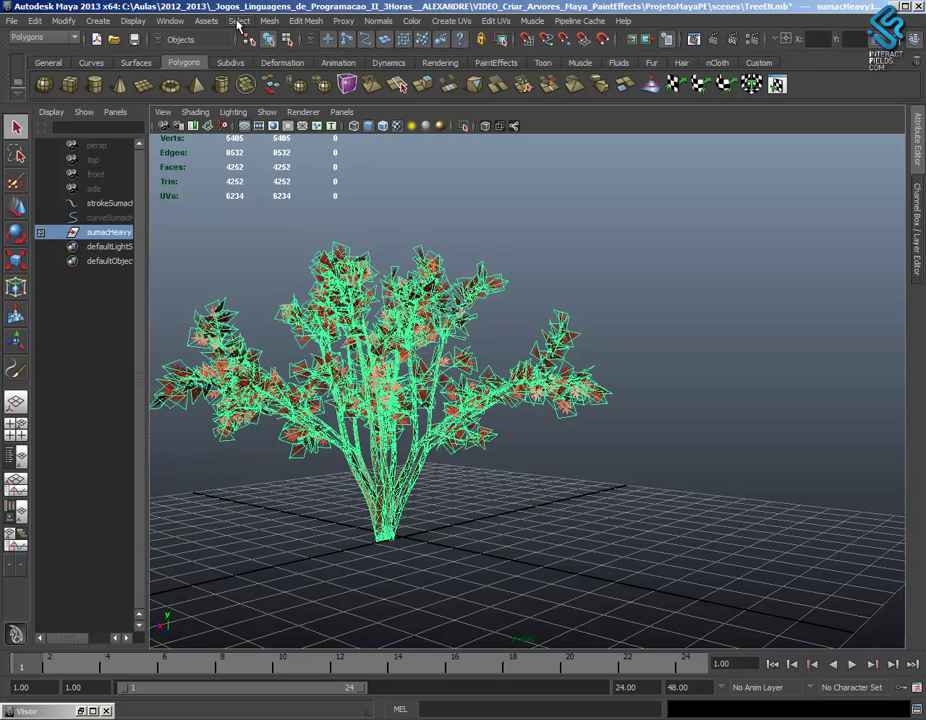
left_click(169, 20)
mouse_move(233, 62)
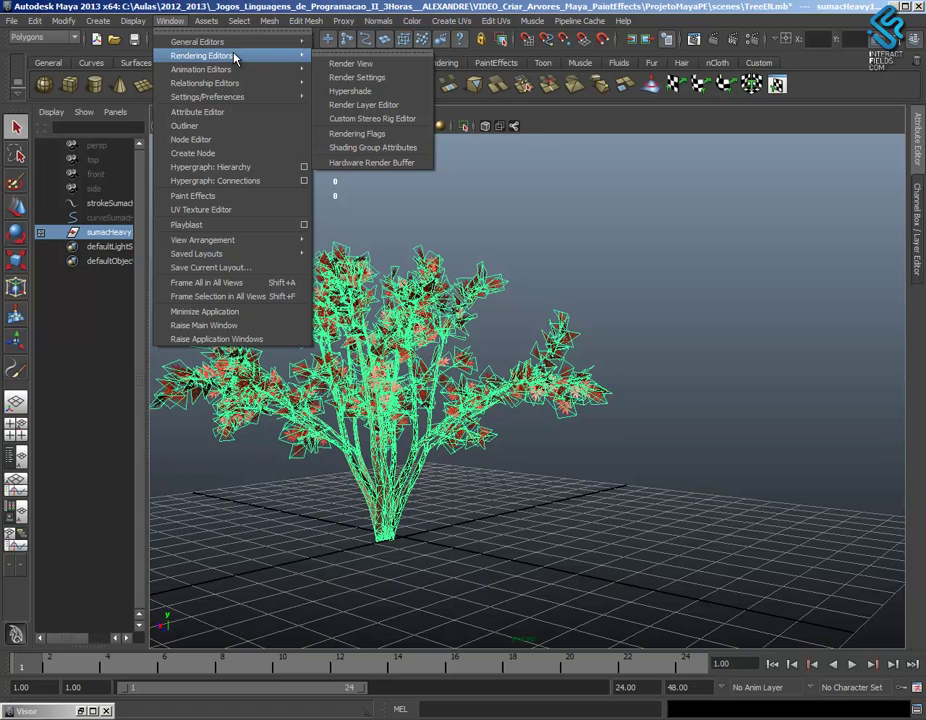
left_click(345, 91)
left_click_drag(537, 265, 523, 194)
left_click_drag(872, 312, 703, 312)
left_click_drag(504, 191, 526, 182)
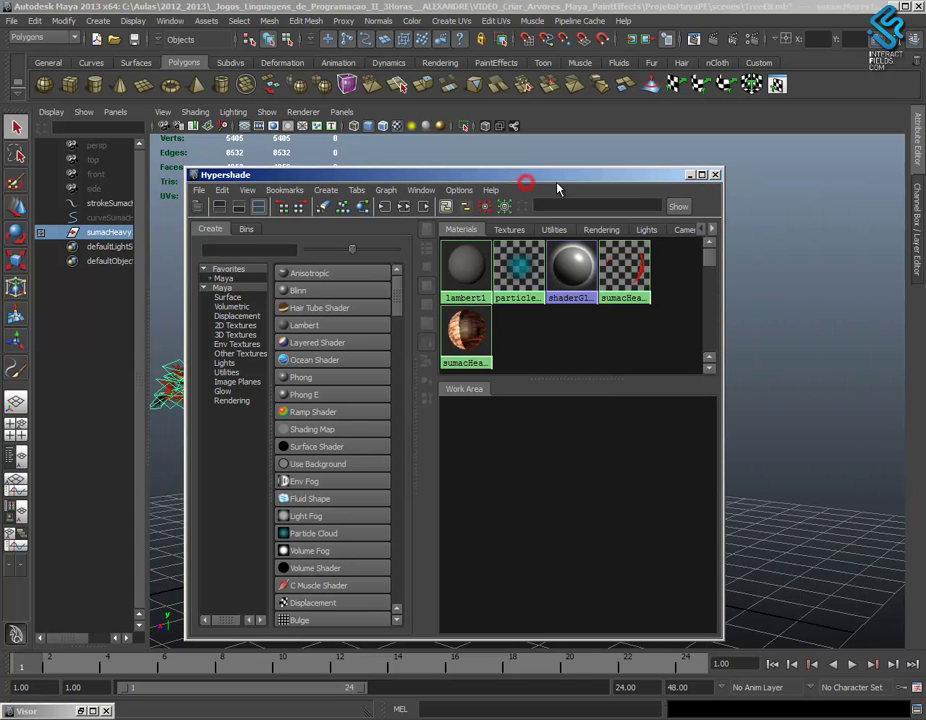
Rename the sumac leaf shader to matLeaves.
left_click(612, 276)
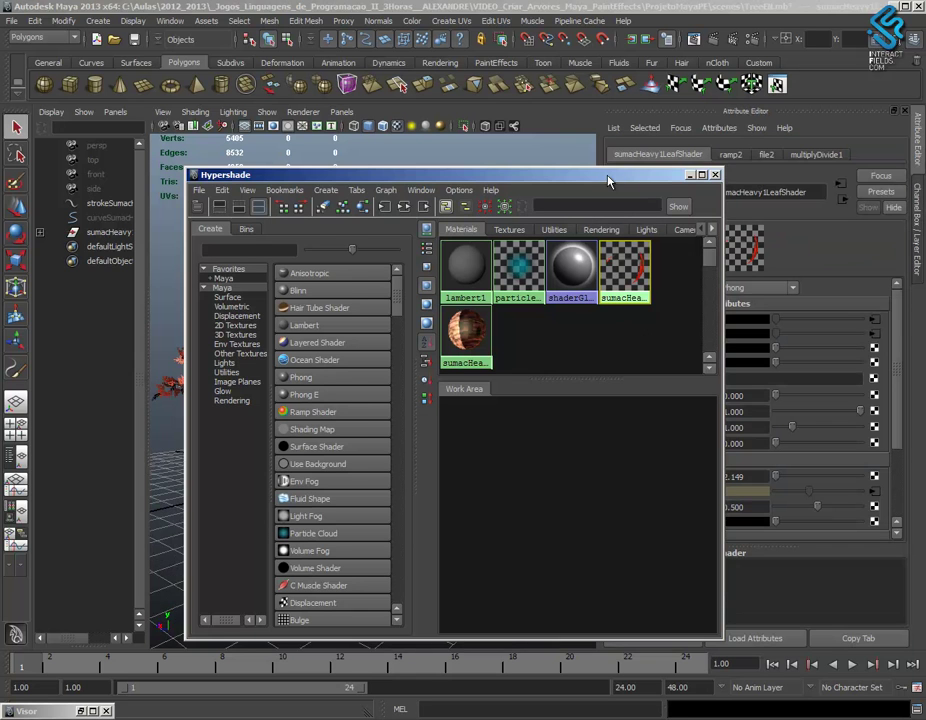
left_click_drag(611, 180, 411, 165)
left_click_drag(816, 193, 605, 188)
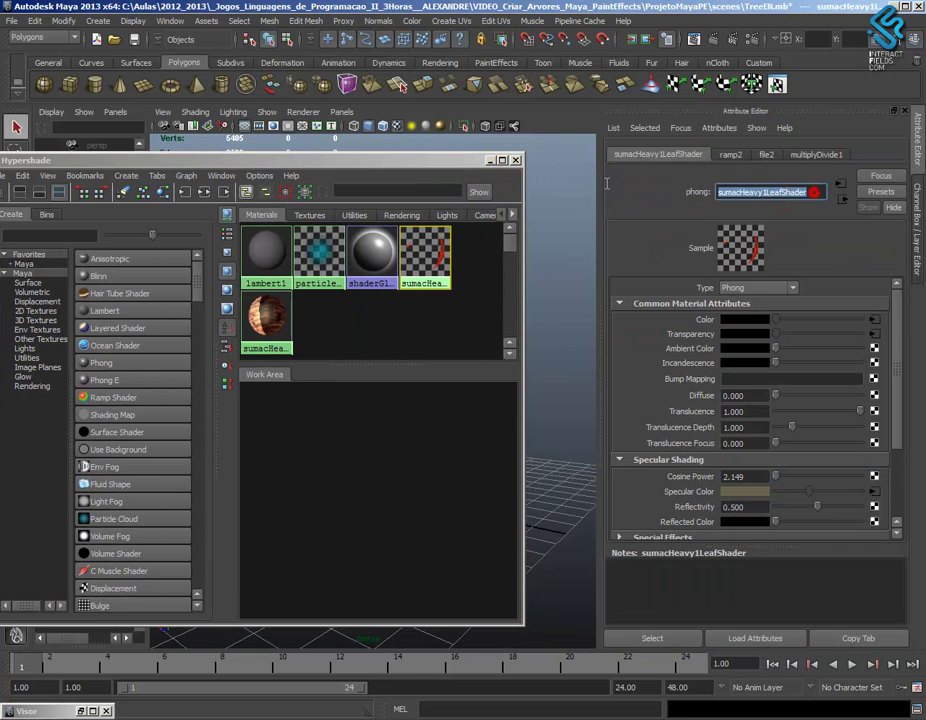
type("MAT")
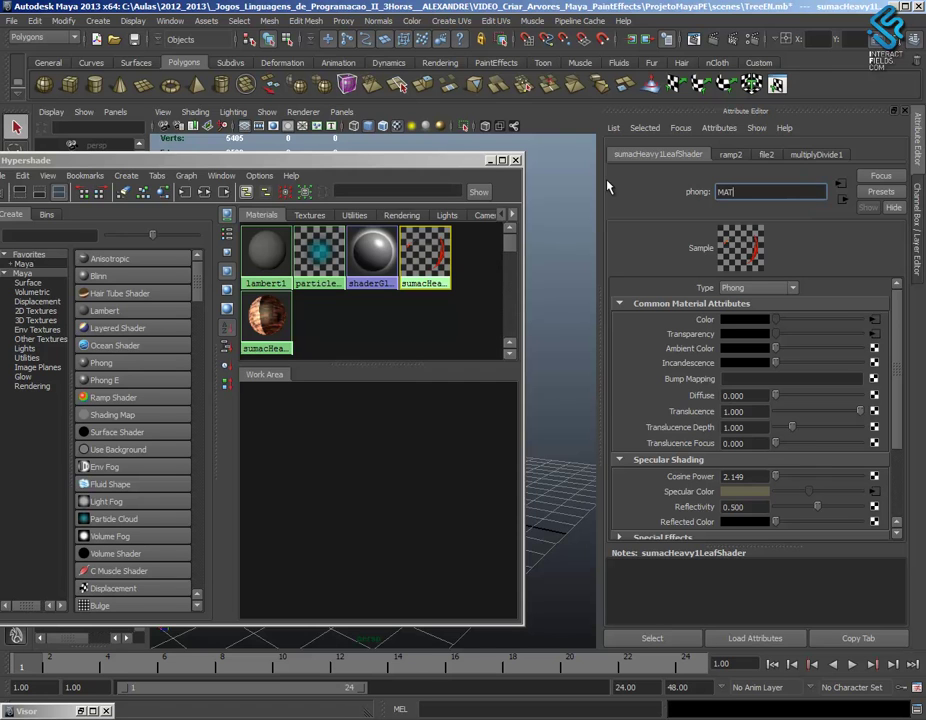
key("BackSpace")
key("BackSpace")
key("BackSpace")
key("Caps_Lock")
type("matLeaves")
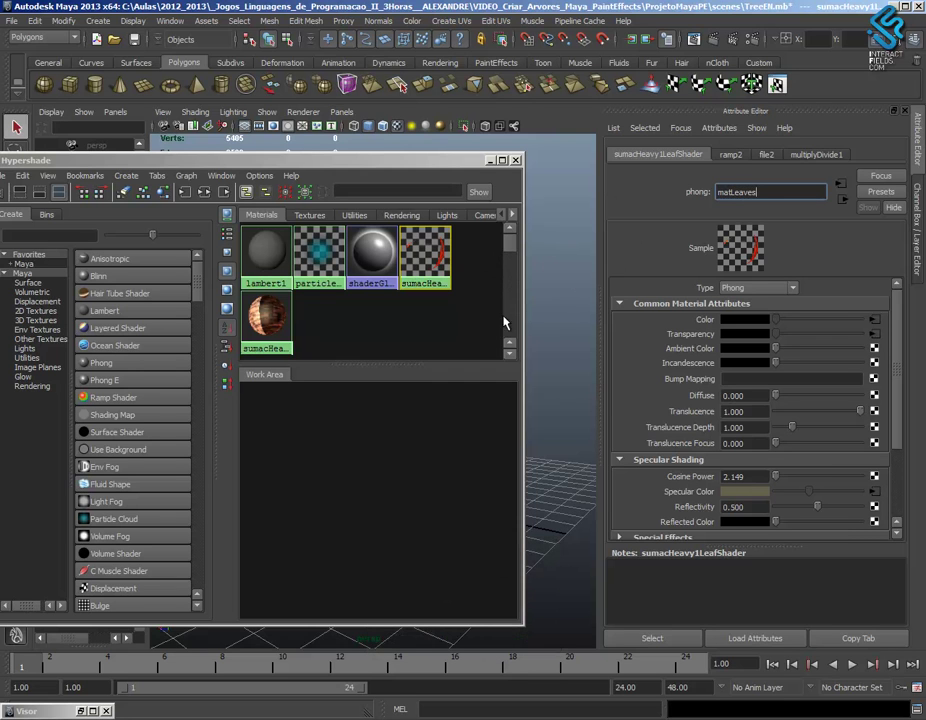
key("Return")
Rename the sumac bark shader to matTrunk.
left_click(262, 318)
double_click(805, 192)
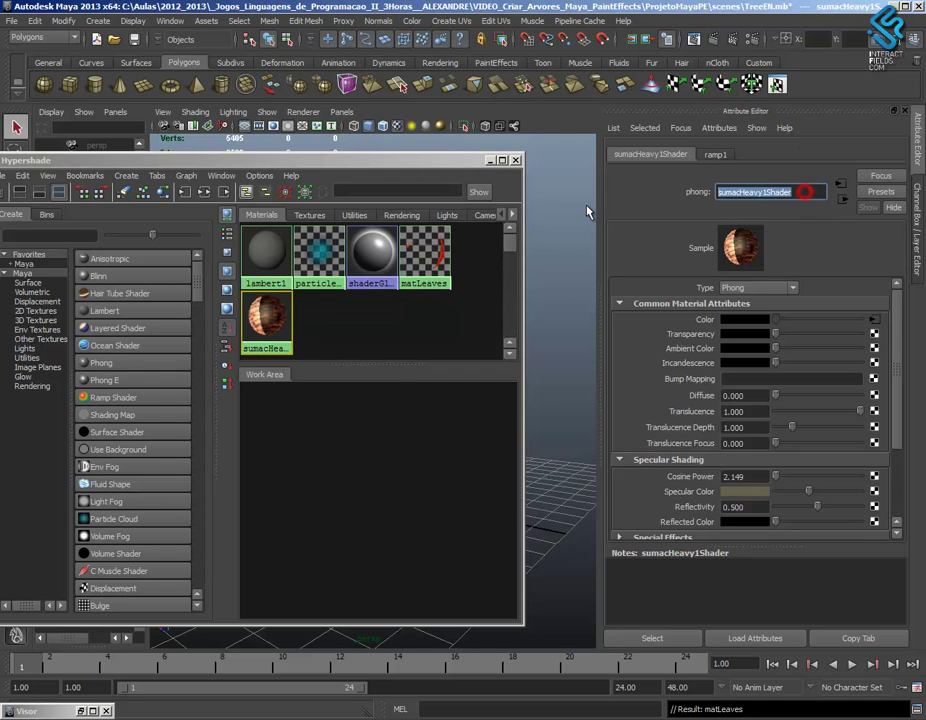
type("mat")
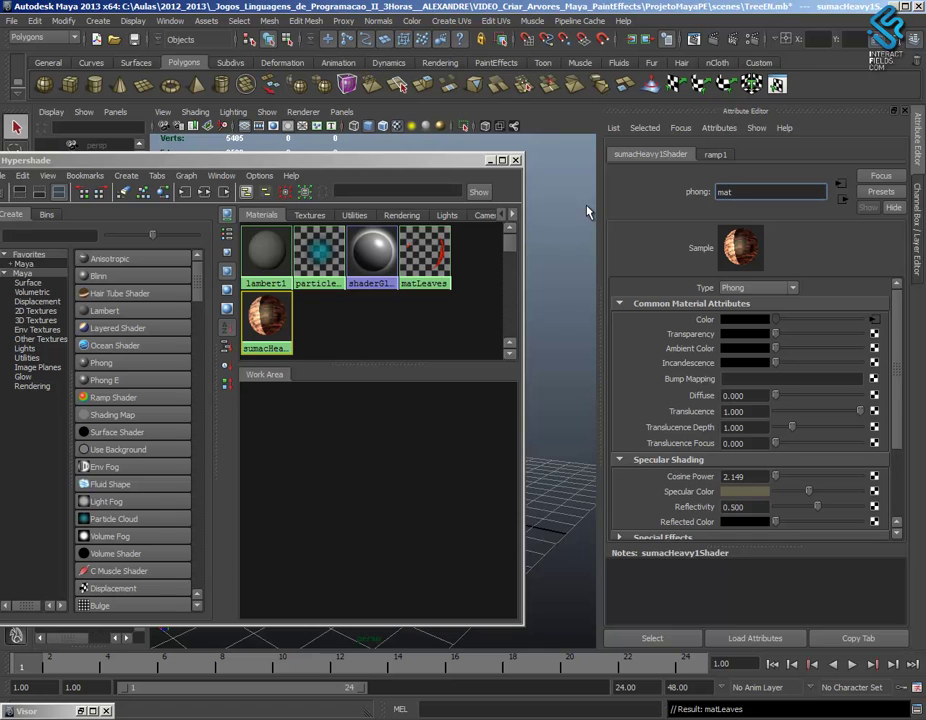
type("Traunk")
key("Return")
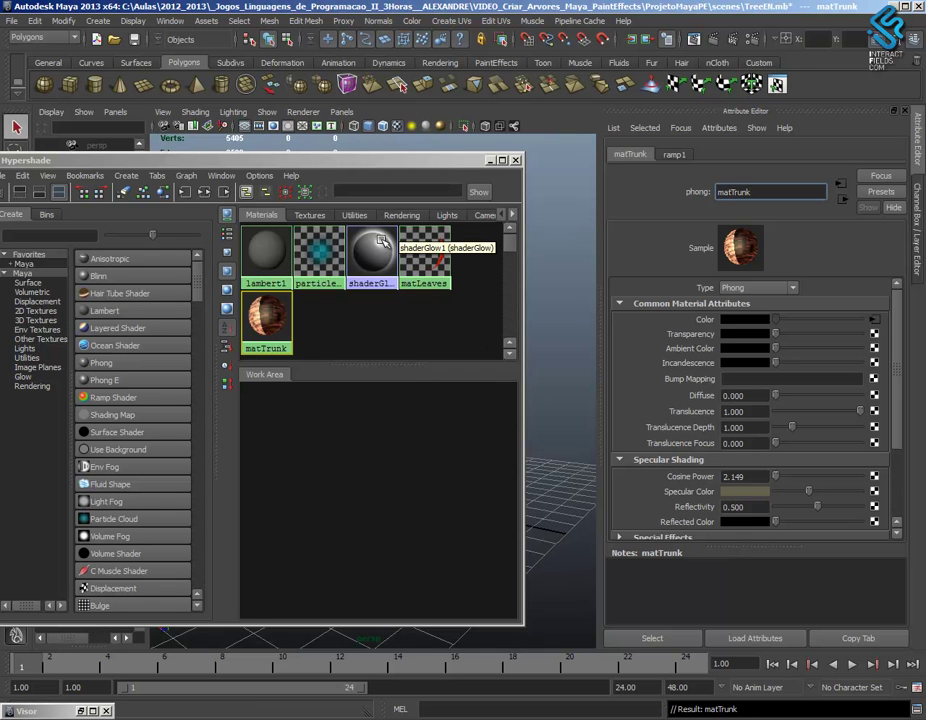
Graph the input and output connections of the matLeaves material in the Hypershade.
left_click_drag(356, 160, 397, 492)
middle_click_drag(321, 434, 347, 362, "alt")
right_click_drag(318, 349, 390, 420, "alt")
left_click_drag(351, 496, 363, 337)
left_click(430, 430)
left_click(481, 430)
left_click_drag(433, 342, 427, 149)
left_click(254, 176)
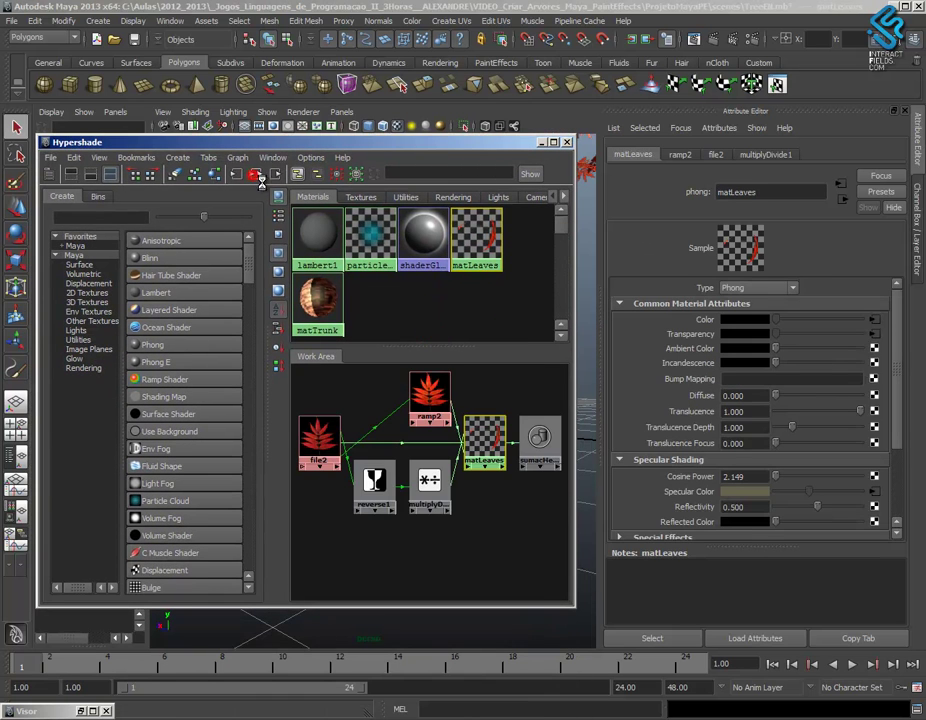
Copy the image path of the file2 leaf texture and open brushImages\leaf_multi.tif through View Image.
left_click(318, 436)
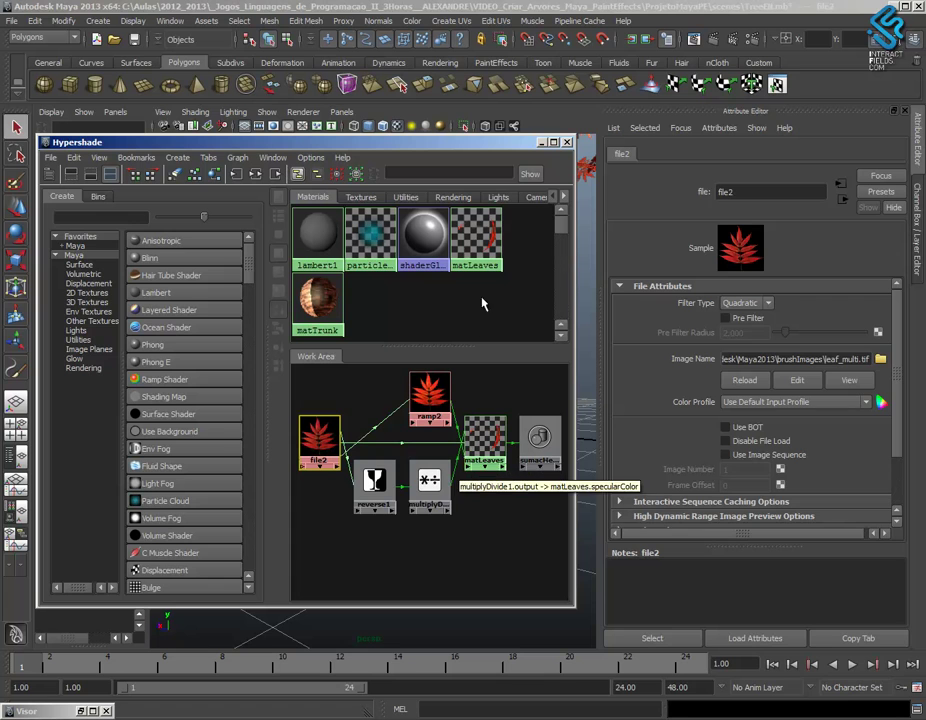
left_click(492, 530)
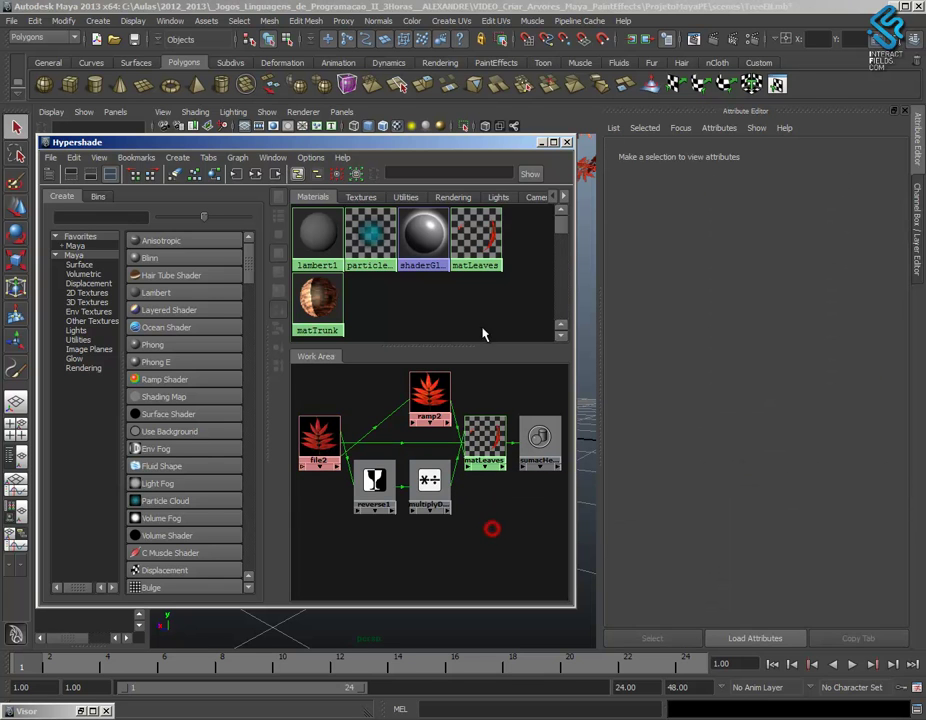
left_click(497, 440)
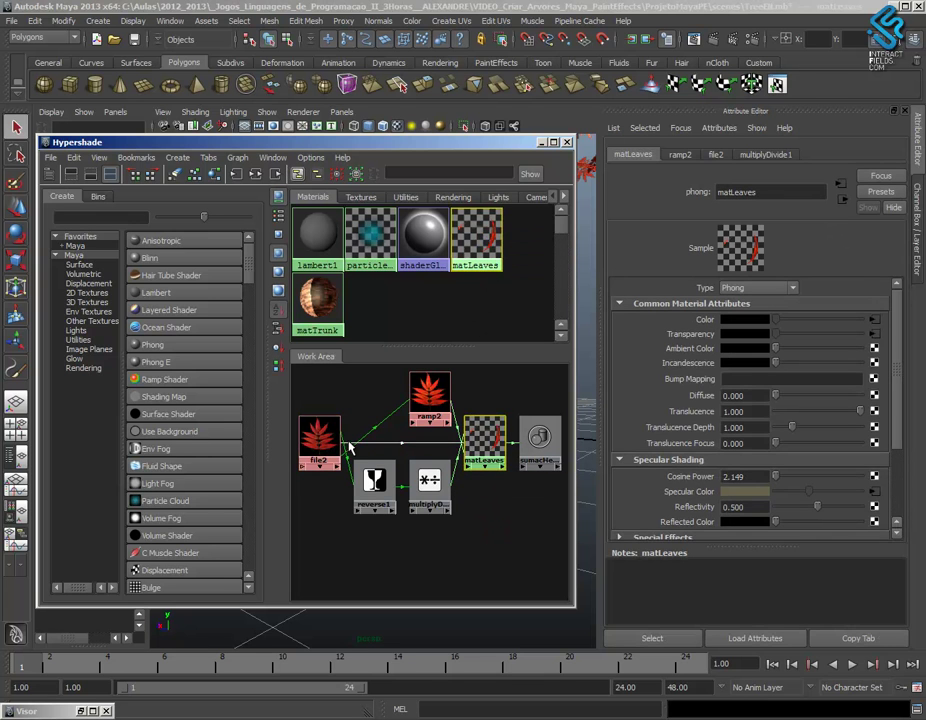
left_click(322, 442)
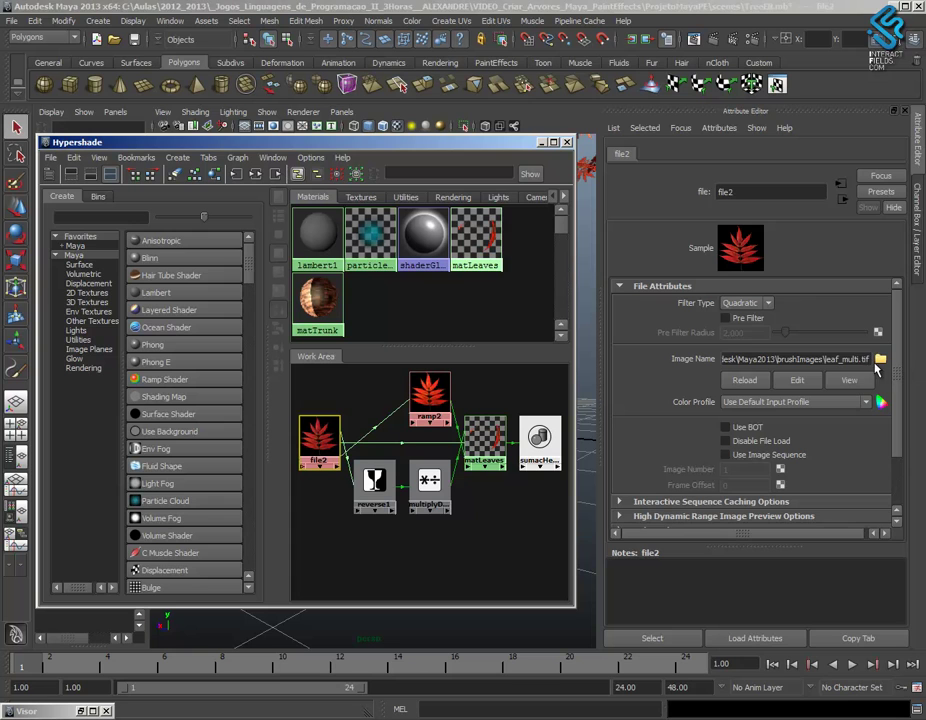
left_click_drag(870, 359, 658, 342)
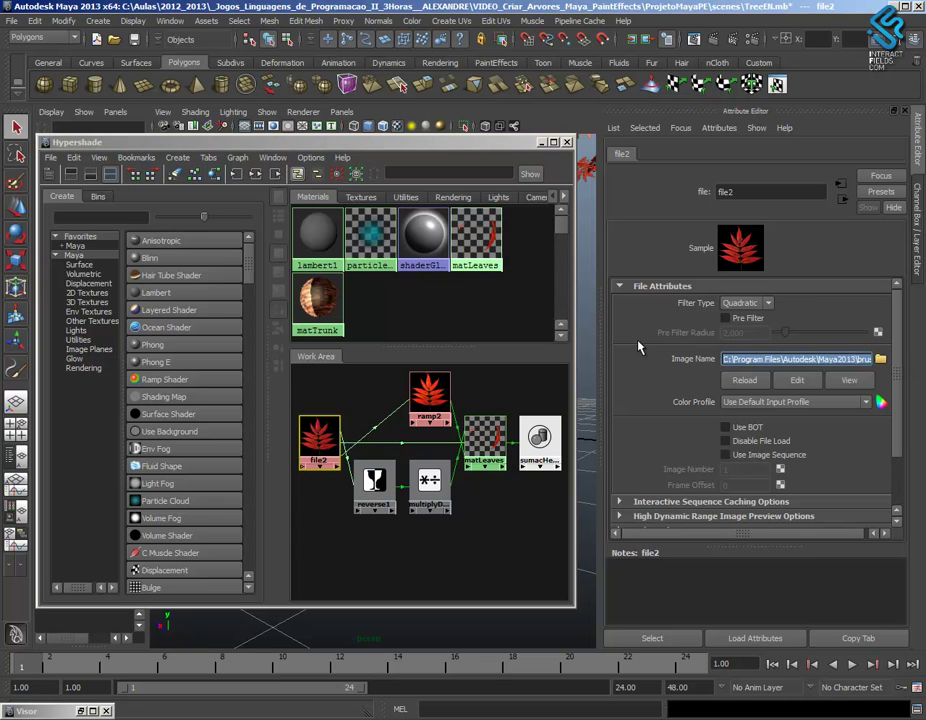
left_click(12, 20)
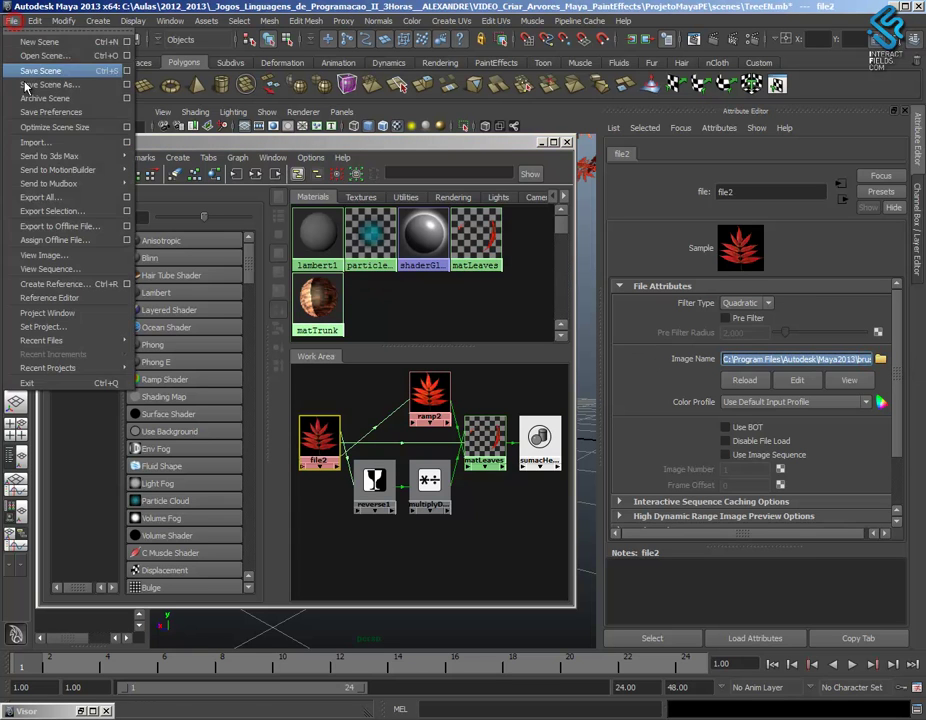
left_click(84, 259)
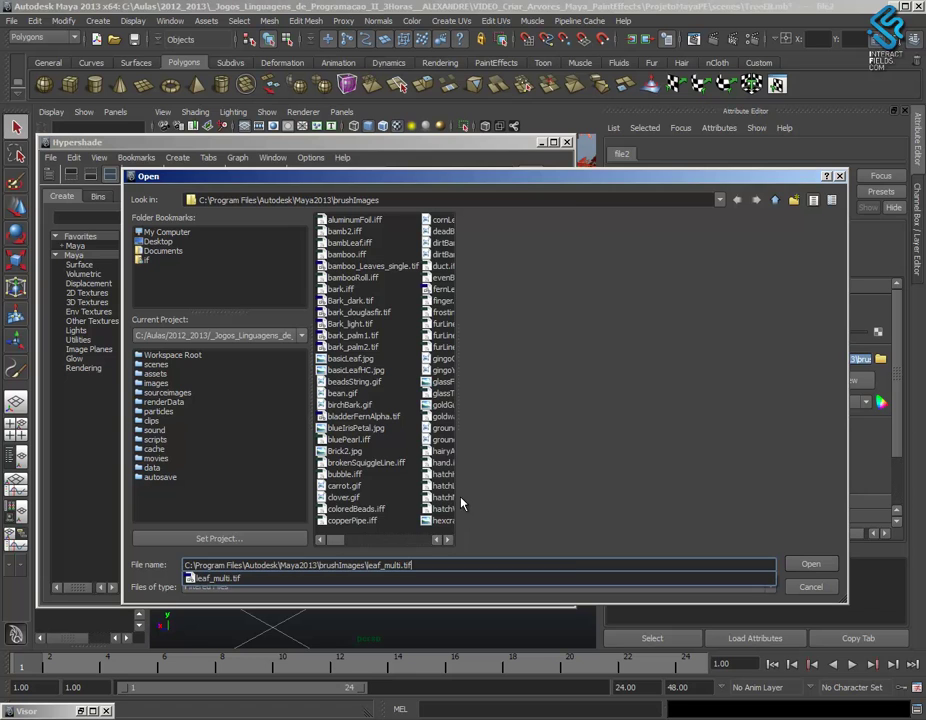
key("Return")
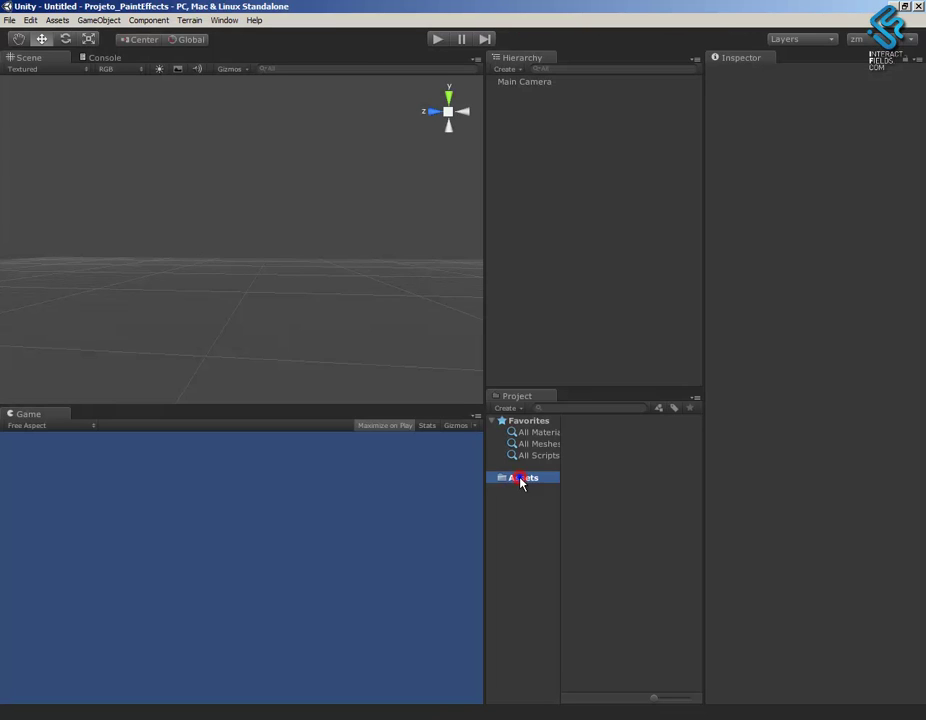
Switch to Unity and create a folder named Textures inside Assets.
right_click(521, 480)
mouse_move(521, 486)
left_click(470, 484)
type("T")
key("Caps_Lock")
type("e")
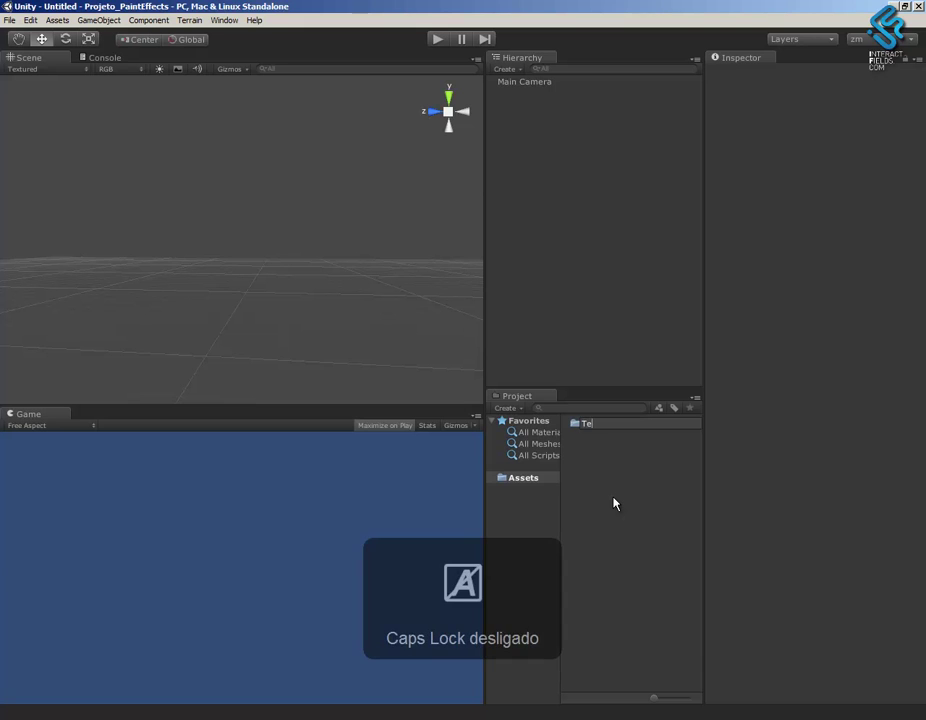
type("xtures")
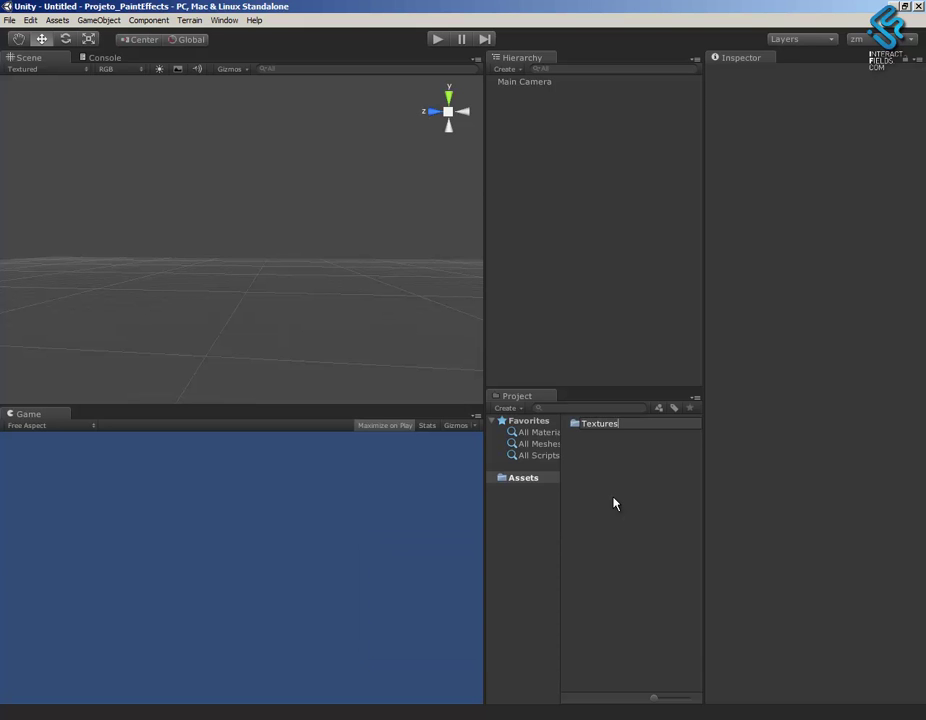
left_click(614, 503)
Show the Textures folder in Explorer, open it, copy its full path and close Explorer.
right_click(606, 428)
left_click(650, 452)
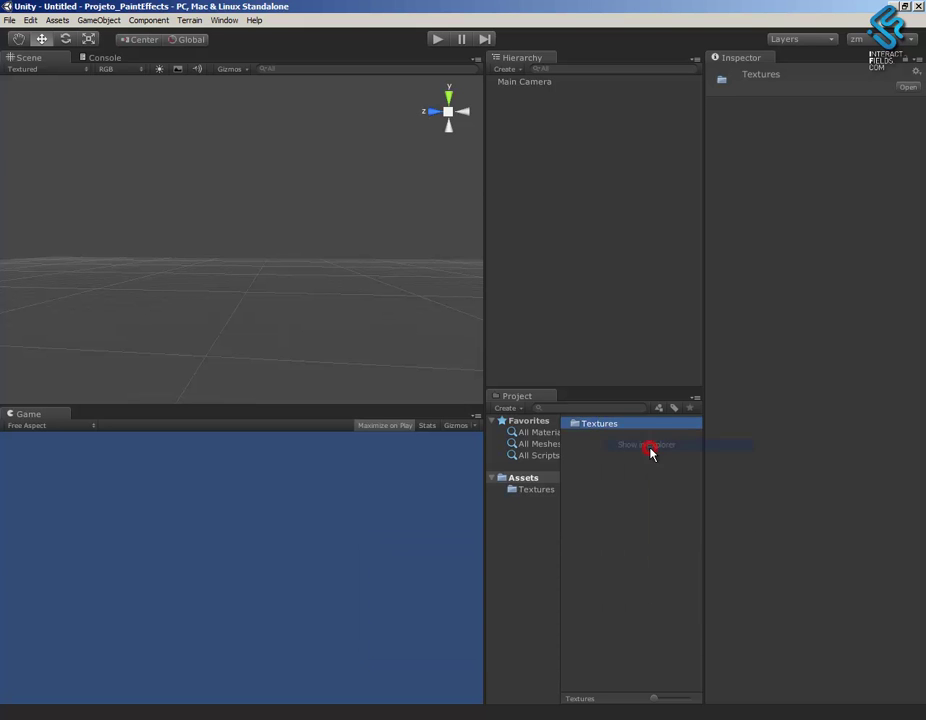
double_click(335, 92)
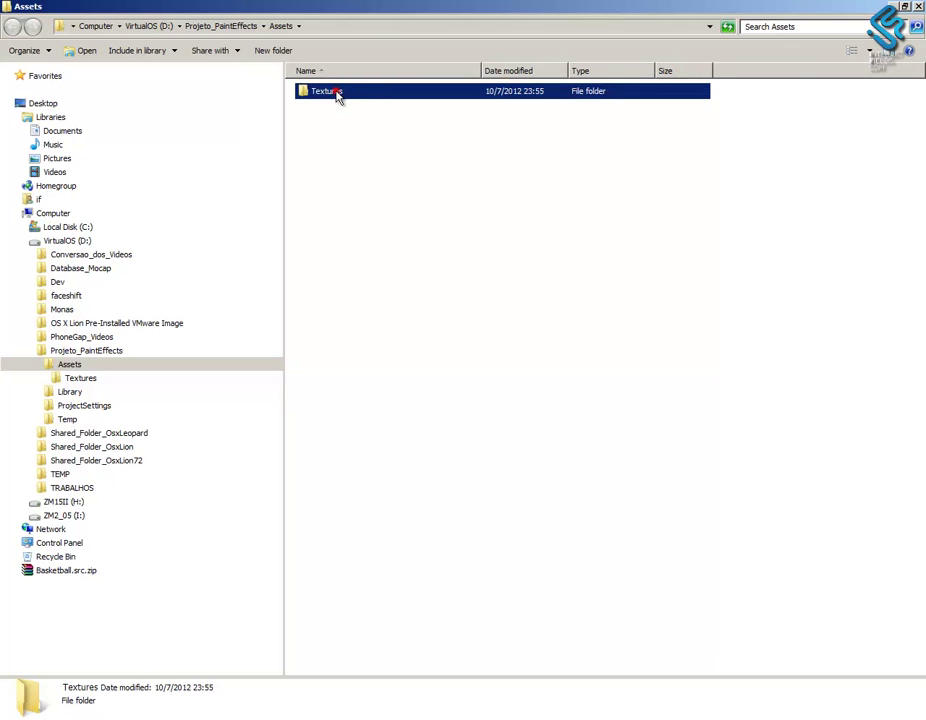
left_click(368, 26)
key("ctrl+c")
left_click(917, 7)
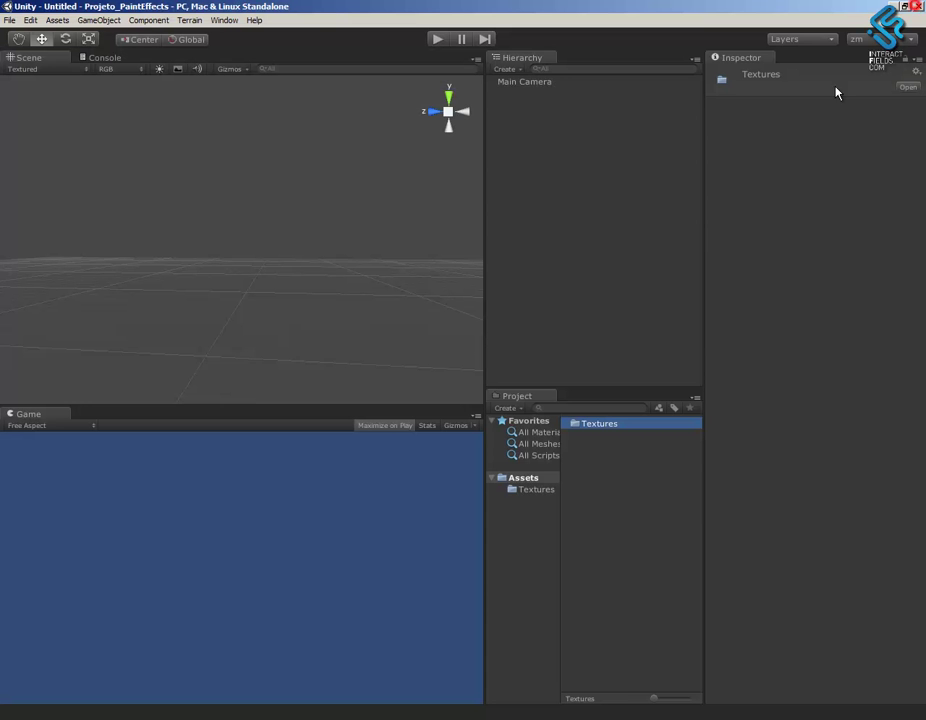
Switch to FCheck and start saving the leaf_multi.tif image, going to the copied Textures folder path.
key("alt+Tab")
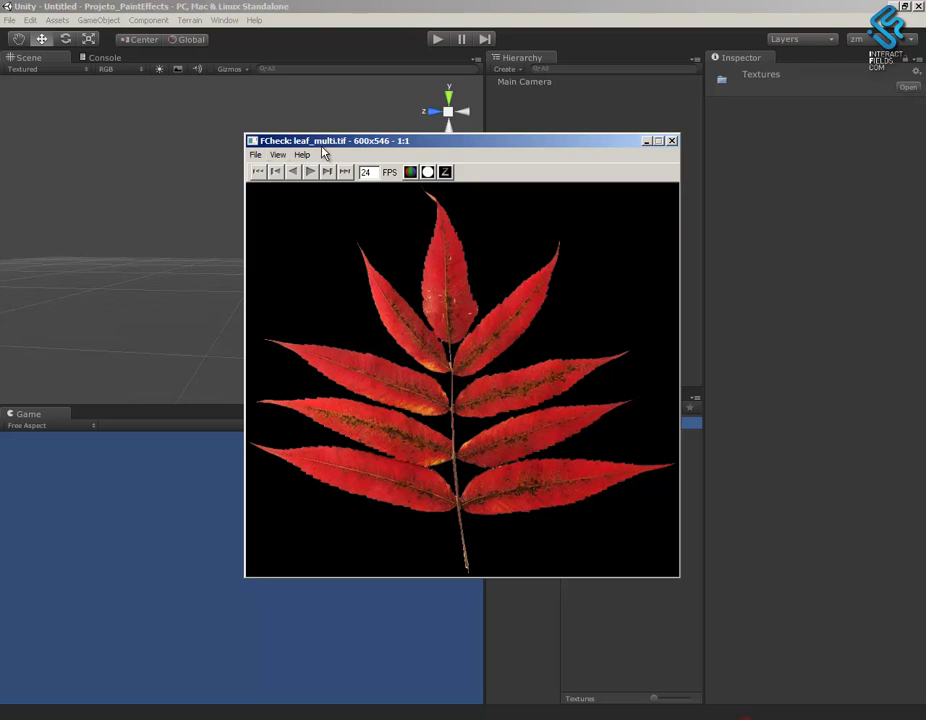
left_click(254, 155)
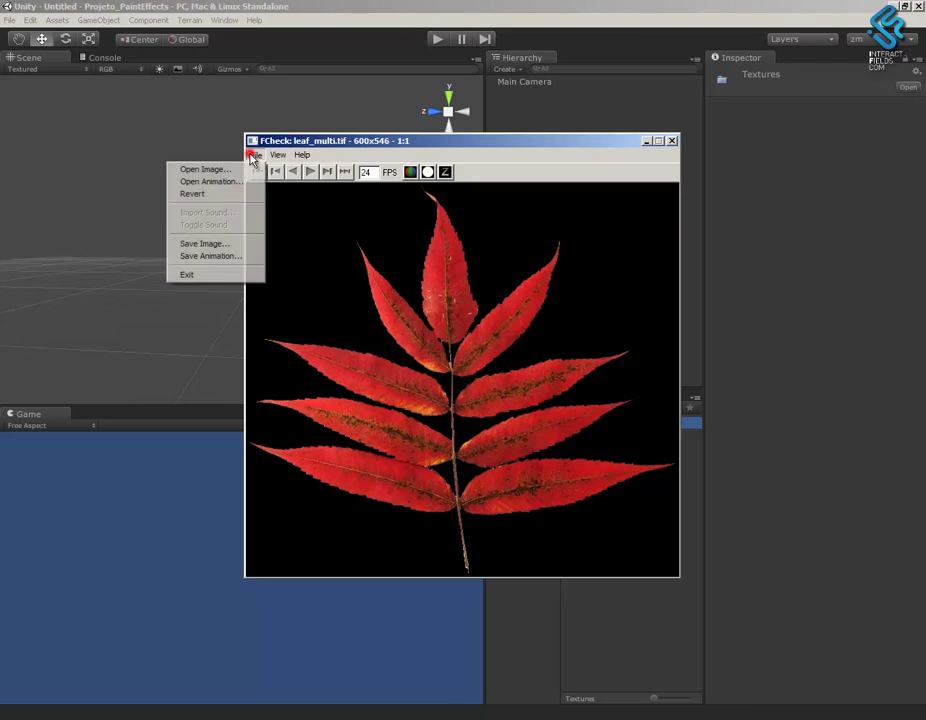
left_click(226, 247)
key("ctrl+v")
key("Return")
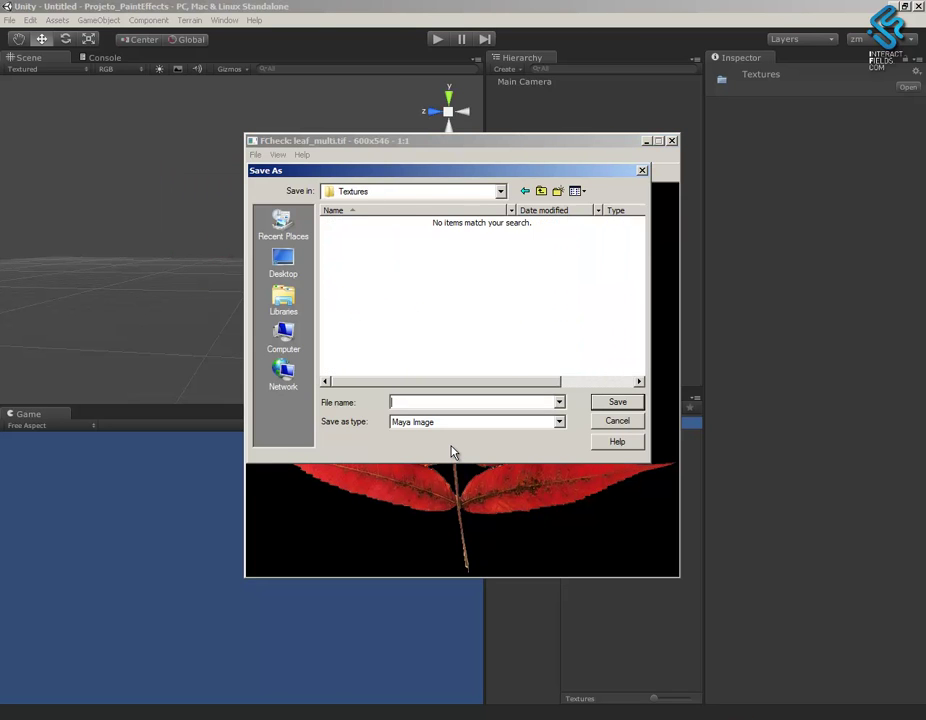
Save the leaf image in the Textures folder as texLeave.png with the PNG file type.
type("tex")
key("Caps_Lock")
type("L")
key("Caps_Lock")
type("eave")
left_click(440, 422)
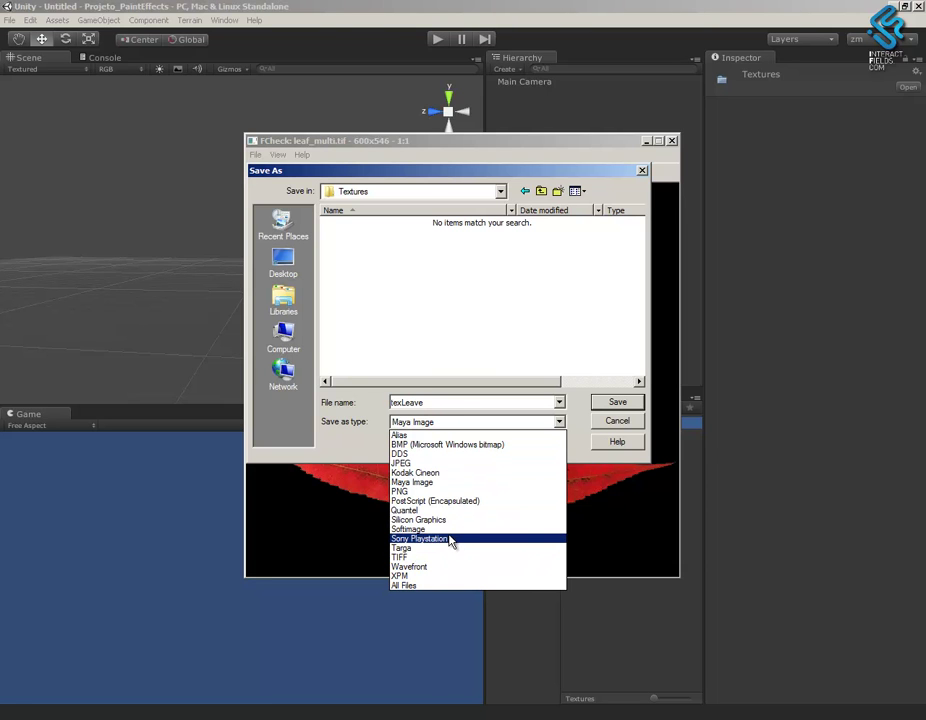
left_click(432, 491)
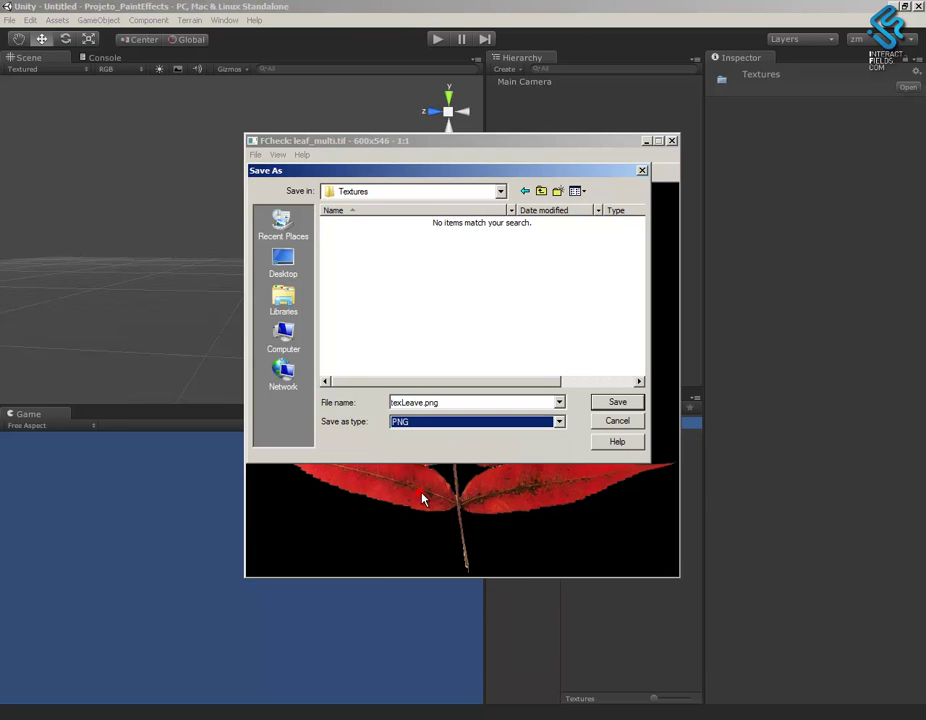
left_click(617, 404)
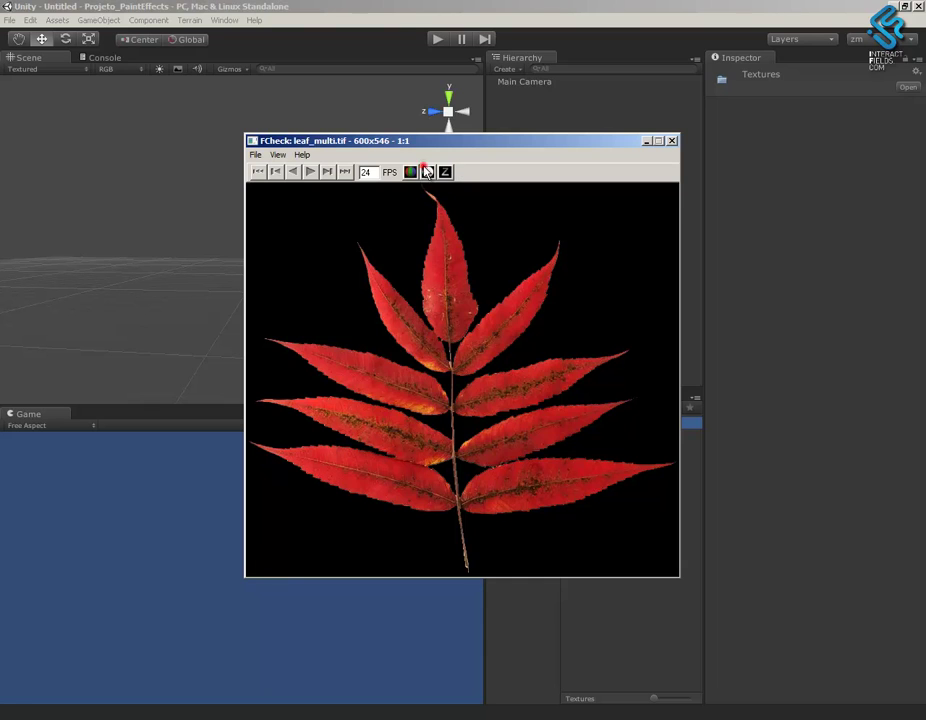
View the leaf image's mask channel, return to the colour view and close FCheck.
left_click(427, 172)
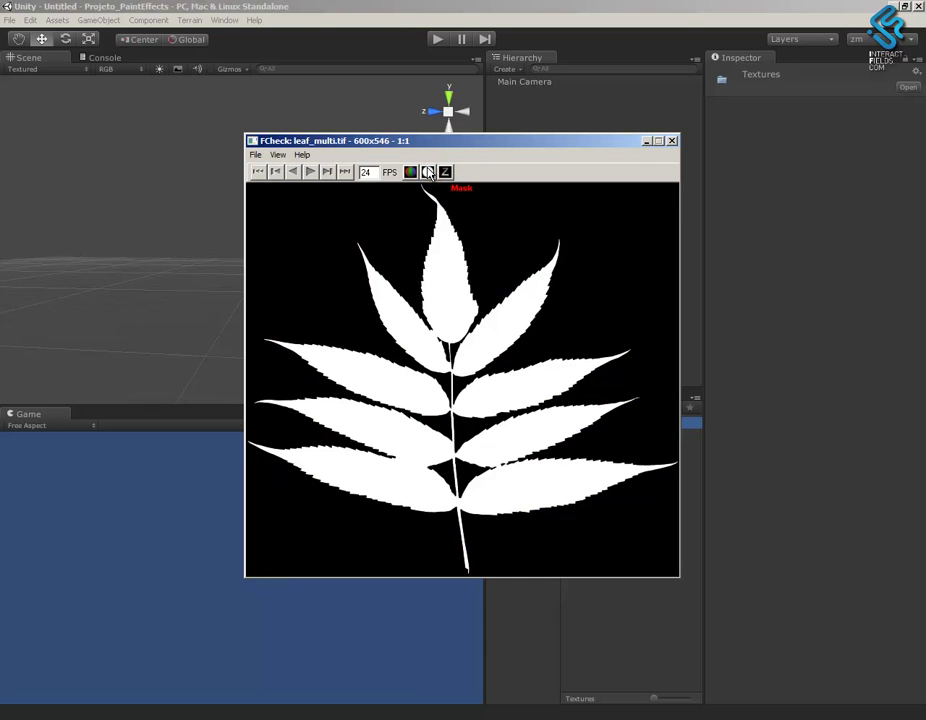
left_click(428, 172)
left_click(671, 140)
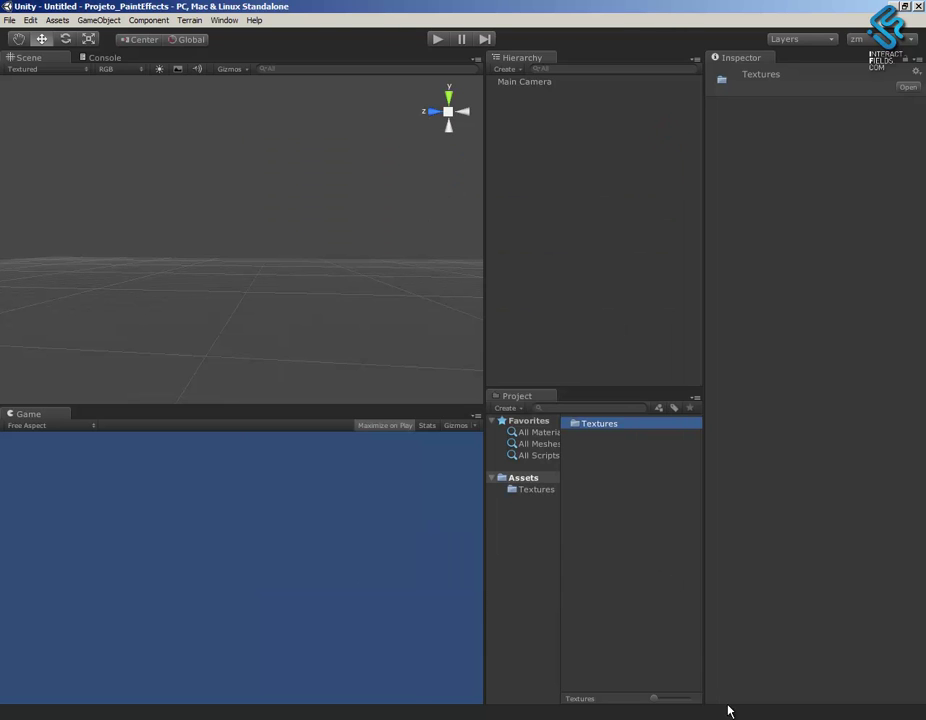
Switch to Maya and graph the input and output connections of the matTrunk material in the Hypershade.
key("alt+Tab")
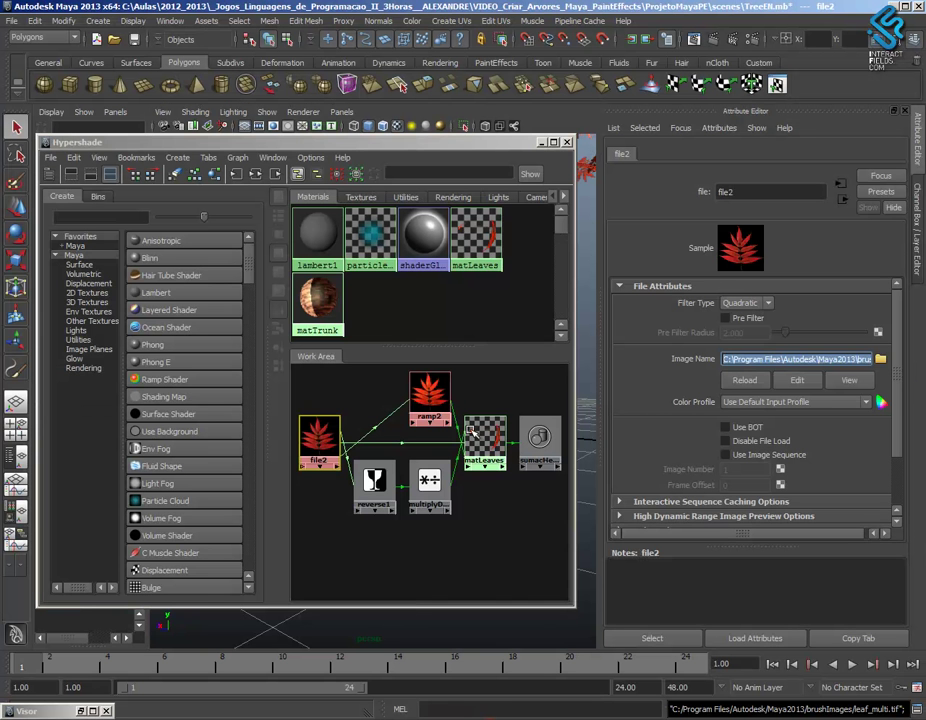
left_click(477, 246)
left_click(318, 297)
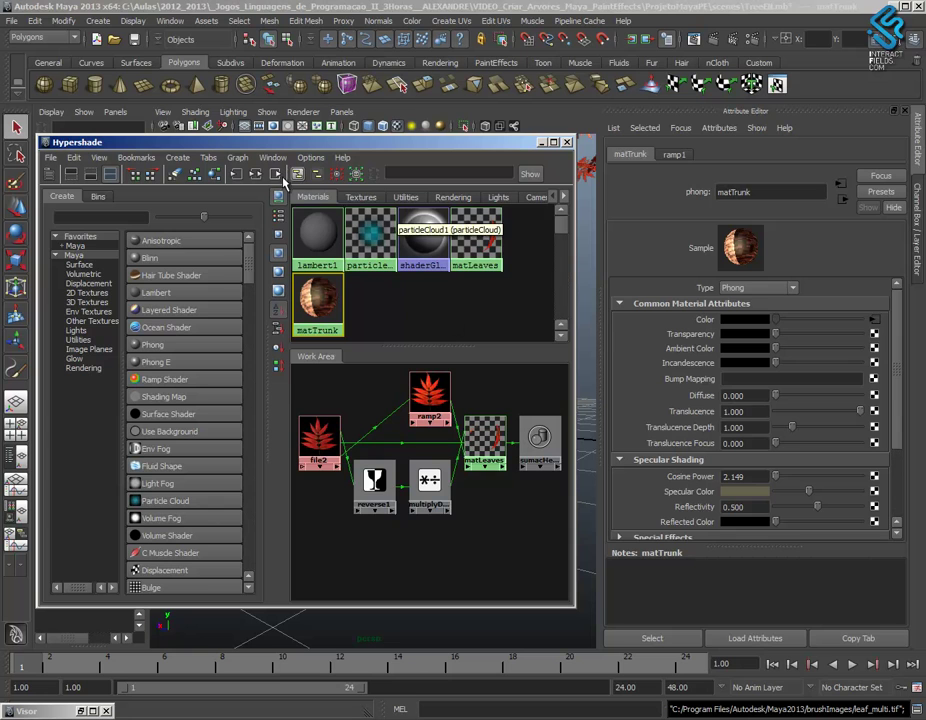
left_click(256, 174)
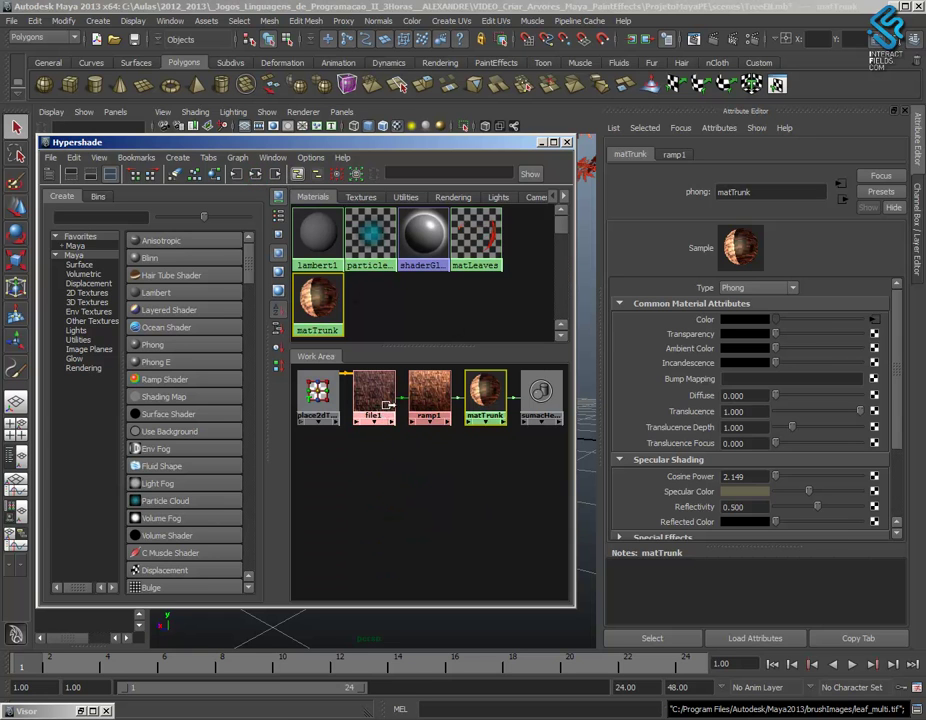
Move the Hypershade off the tree and select the trunk mesh together with its matTrunk material.
left_click_drag(424, 146, 760, 172)
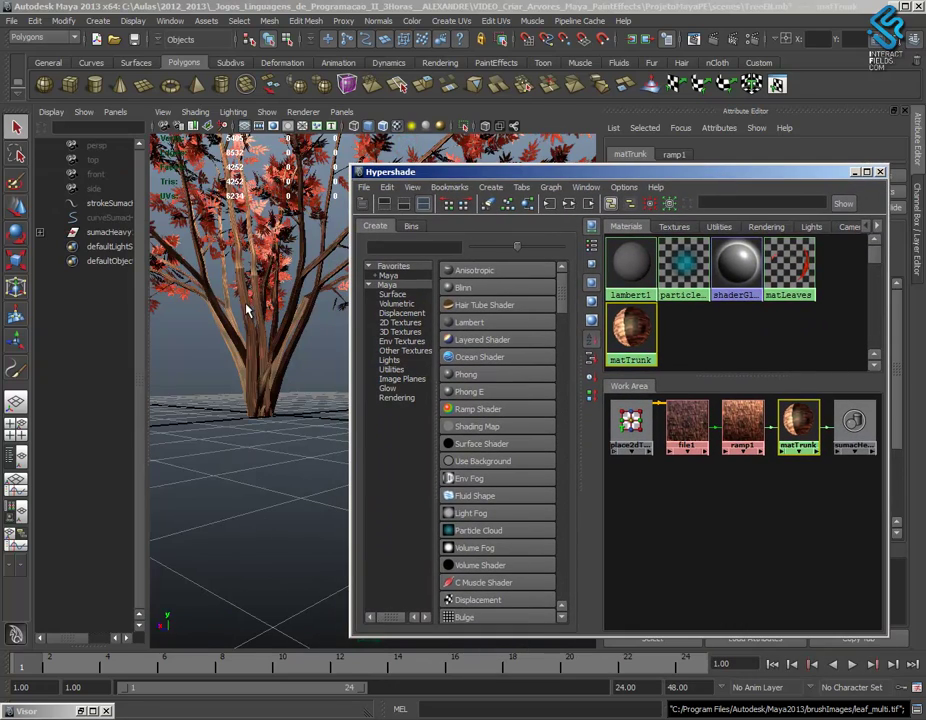
left_click(270, 385)
right_click_drag(281, 436, 256, 416, "alt")
middle_click_drag(257, 440, 245, 516, "alt")
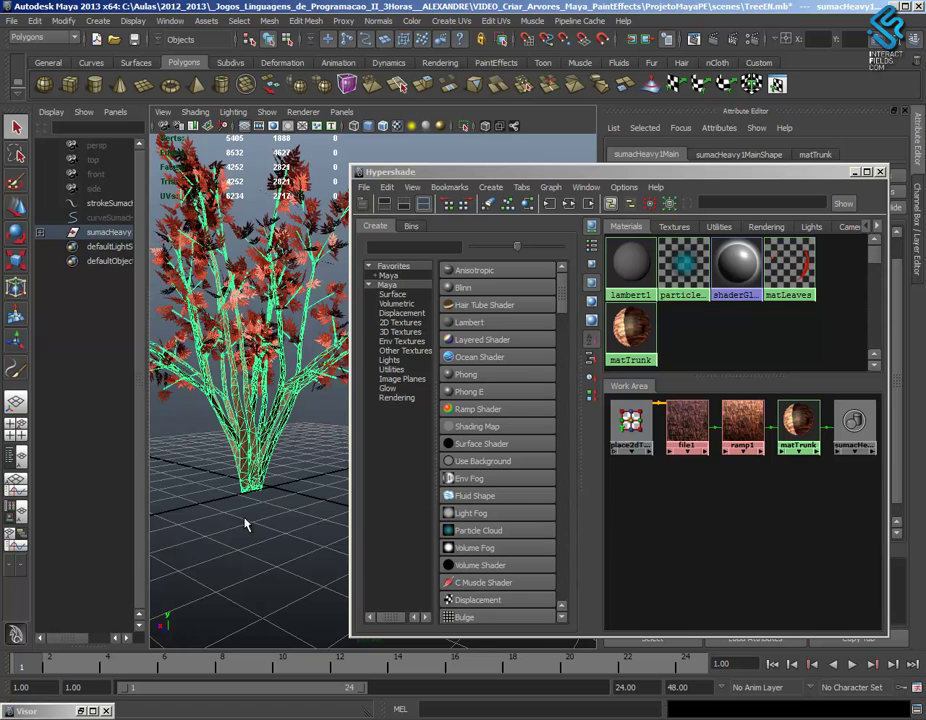
scroll(245, 524, "up", 2)
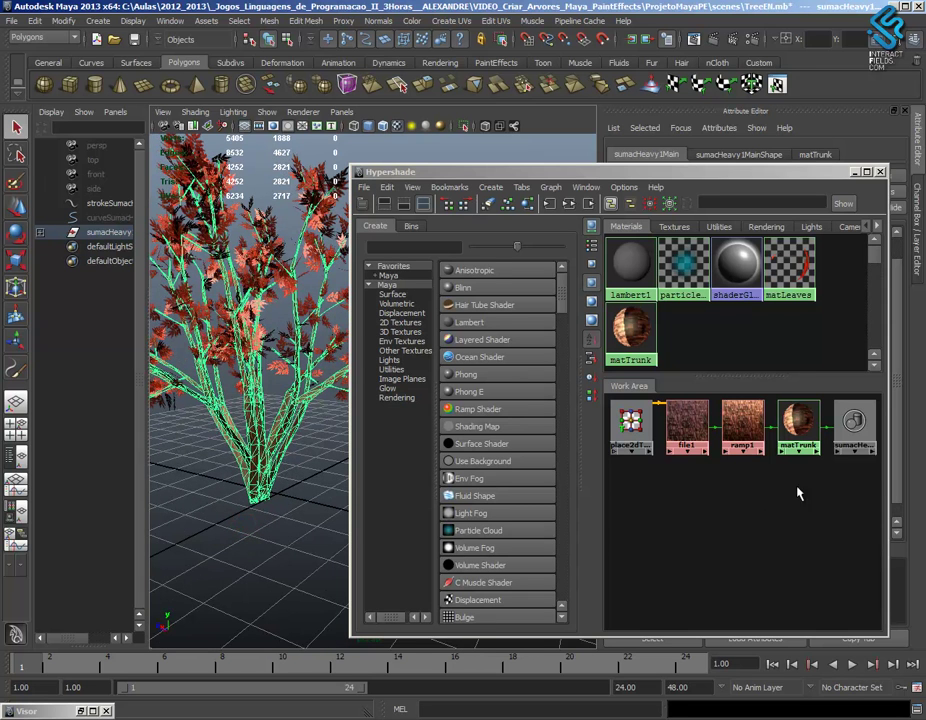
left_click(800, 425)
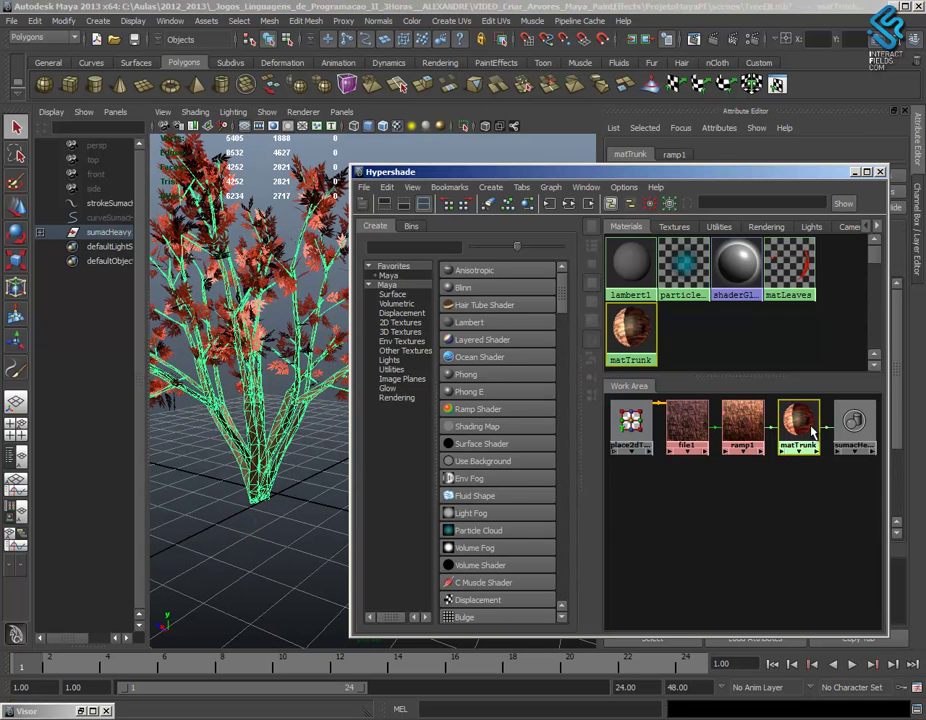
Convert matTrunk to a file texture at X and Y resolution 256 in PNG format and close the conversion options.
left_click(388, 188)
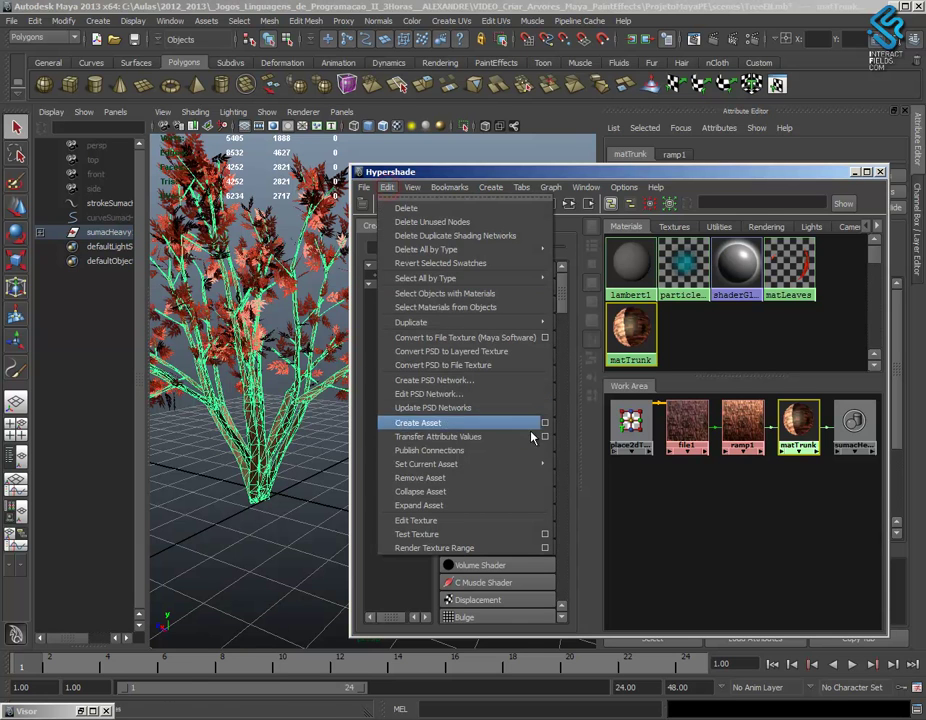
left_click(545, 338)
left_click_drag(897, 315, 904, 413)
double_click(676, 411)
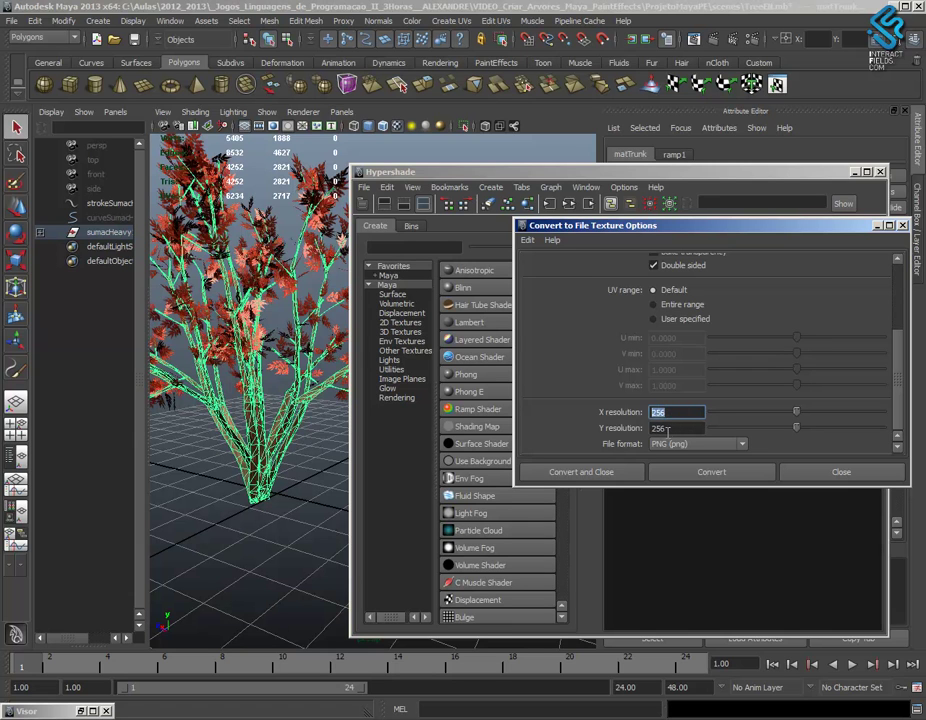
double_click(667, 428)
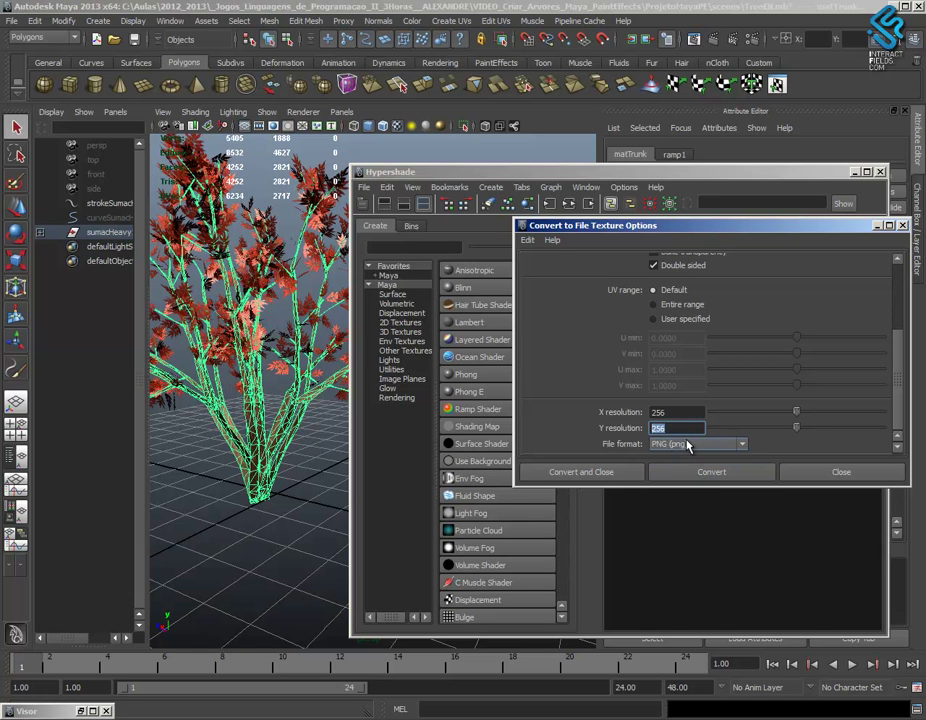
left_click(687, 444)
left_click(679, 532)
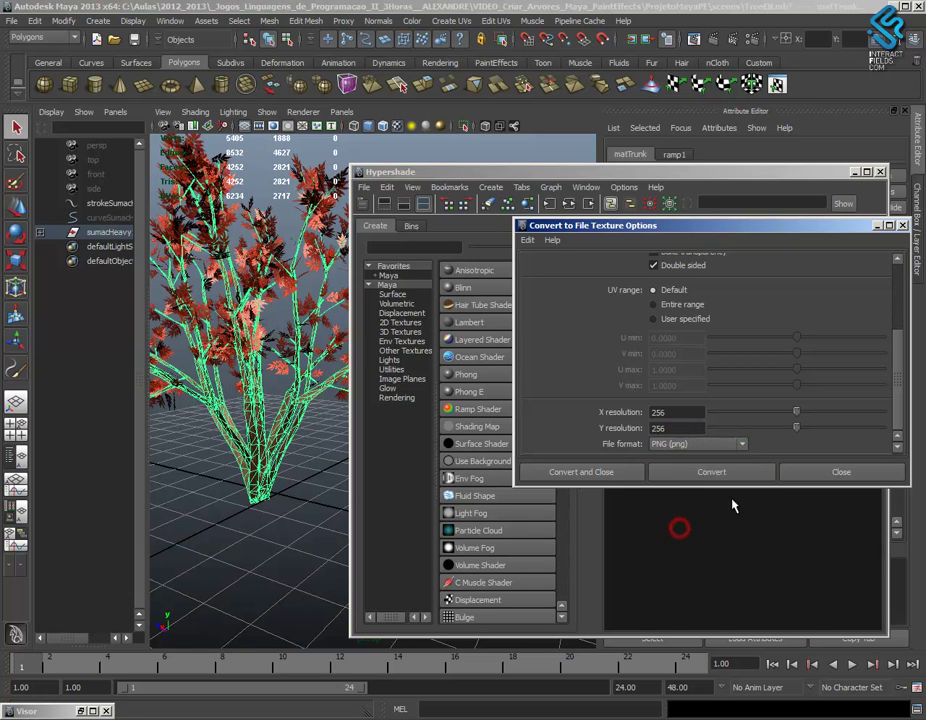
left_click(718, 472)
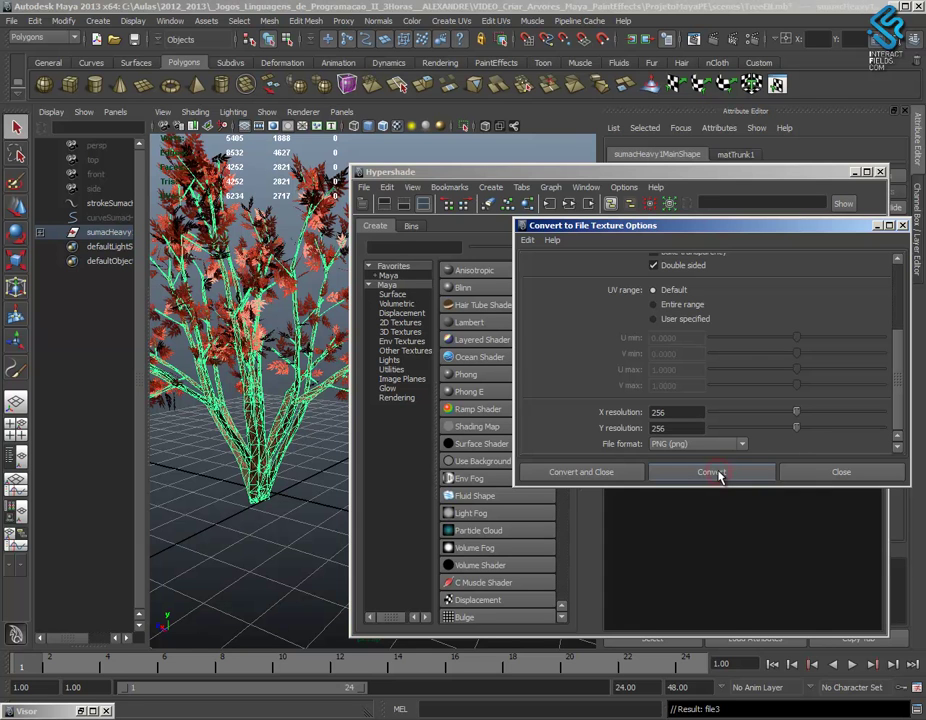
left_click(800, 472)
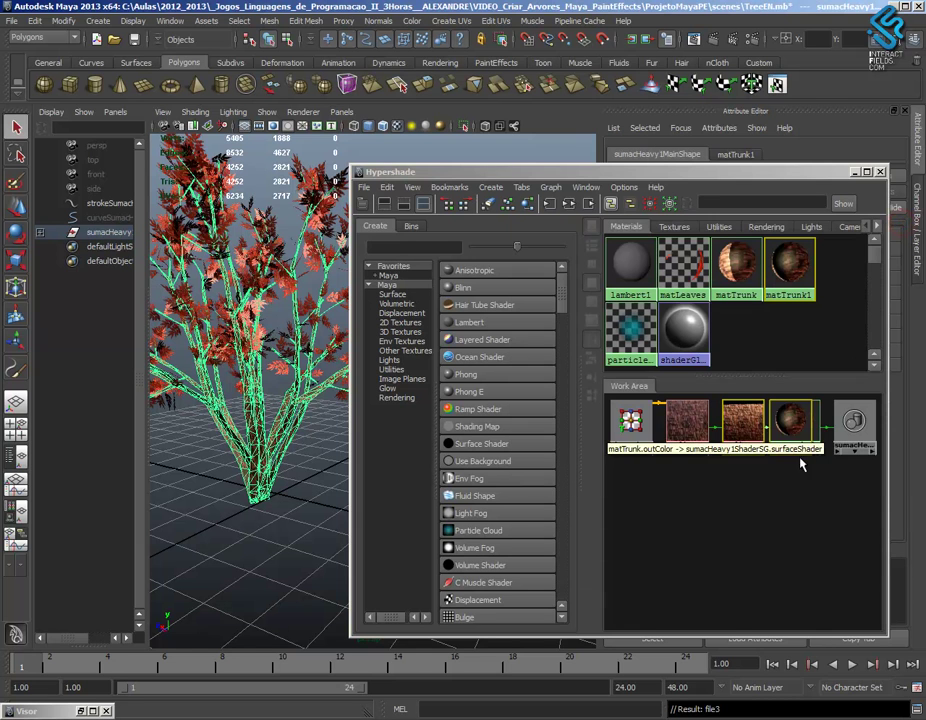
Place the converted file3 and matTrunk1 nodes below the original network in the work area and select matTrunk1.
left_click_drag(788, 423, 781, 509)
left_click(823, 519)
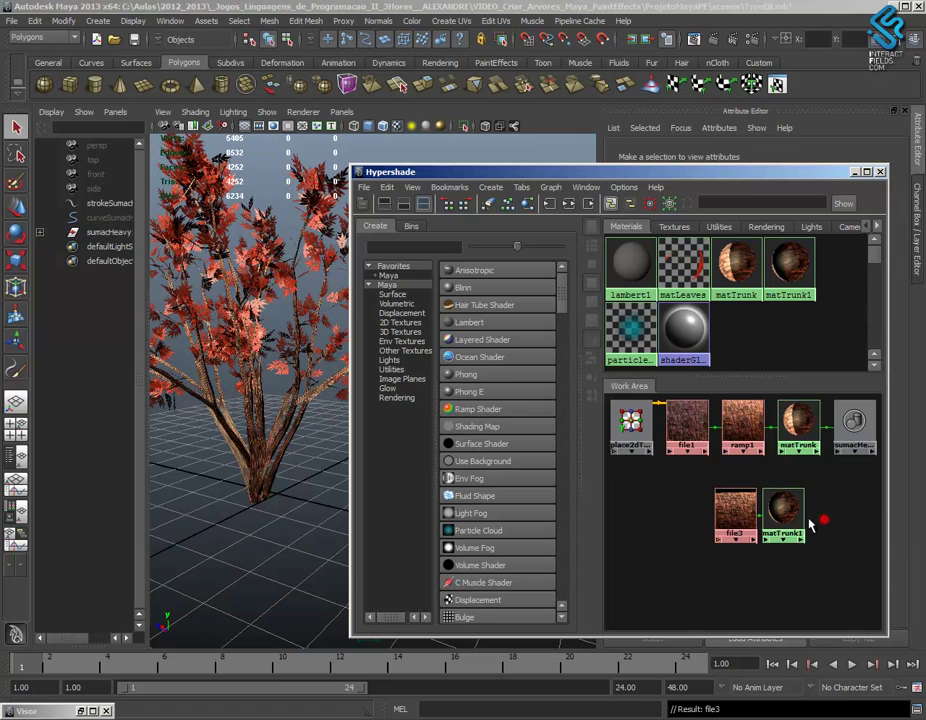
left_click(788, 517)
left_click(805, 533)
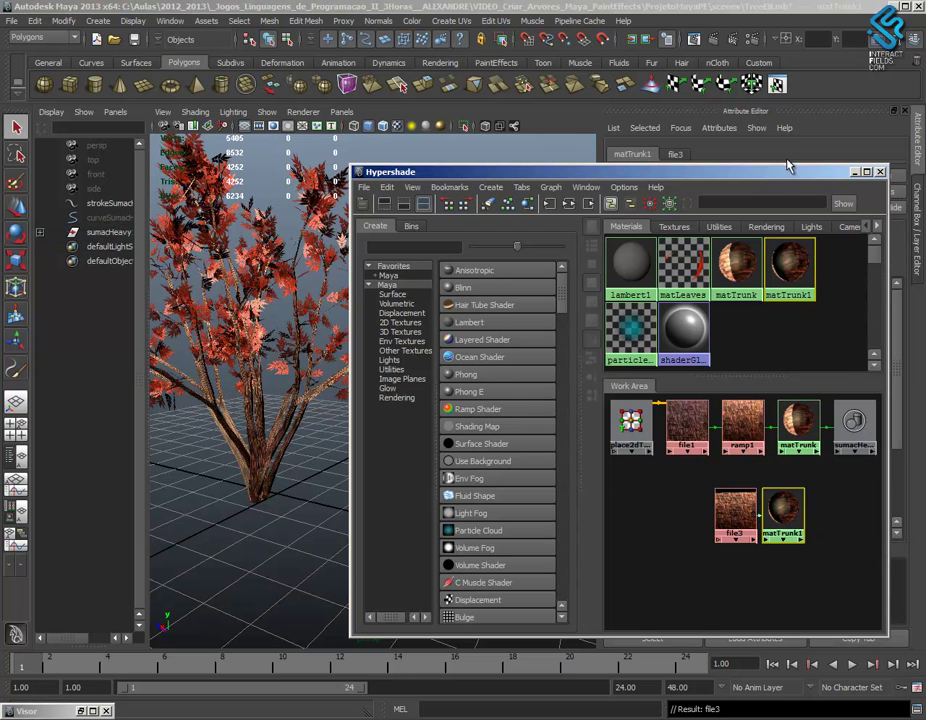
Select the trunk mesh to check its assigned material, close the Hypershade and clear the selection.
left_click_drag(789, 175, 587, 324)
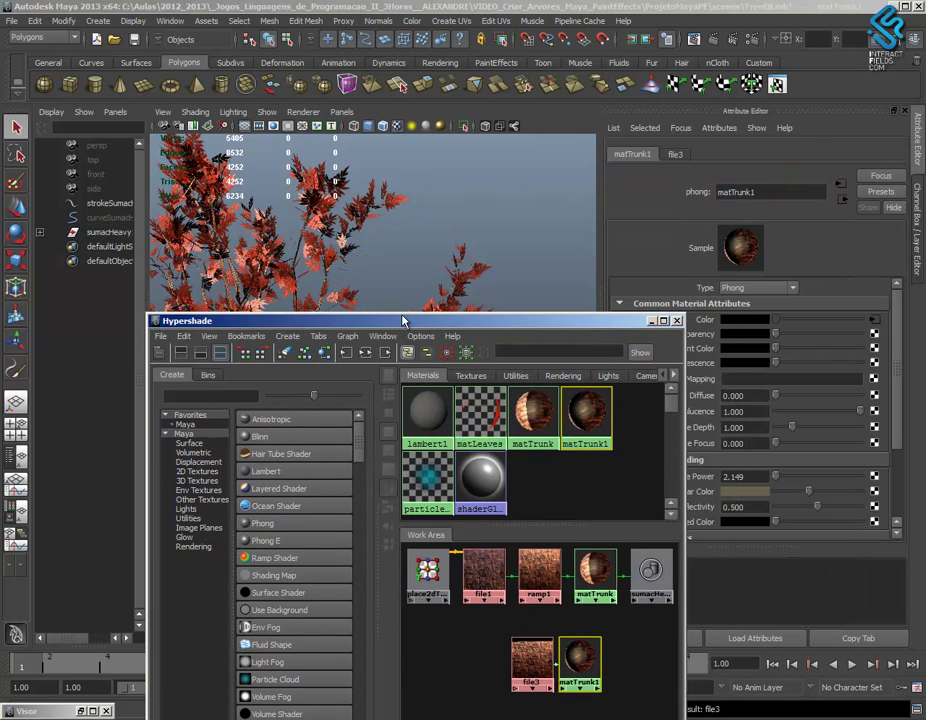
left_click_drag(400, 322, 612, 233)
left_click(280, 468)
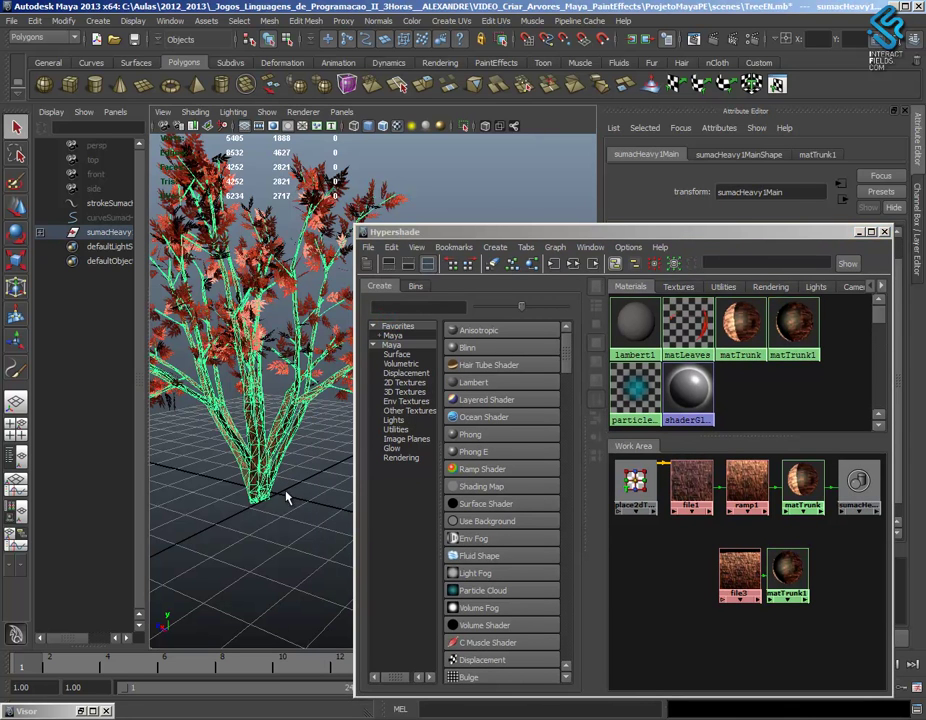
left_click(885, 232)
scroll(300, 410, "down", 5)
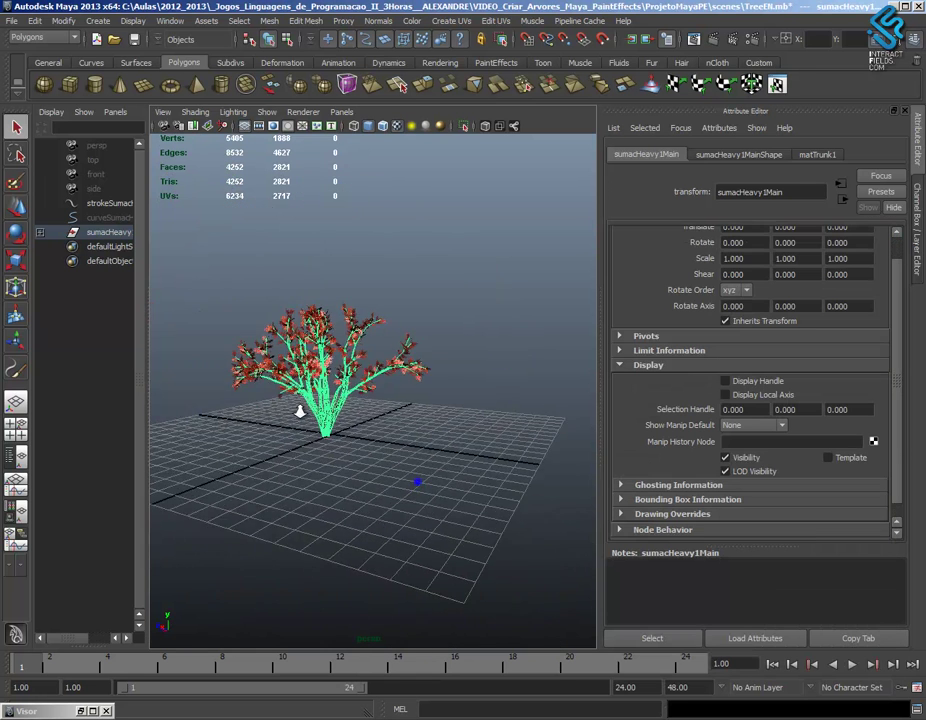
left_click(378, 485)
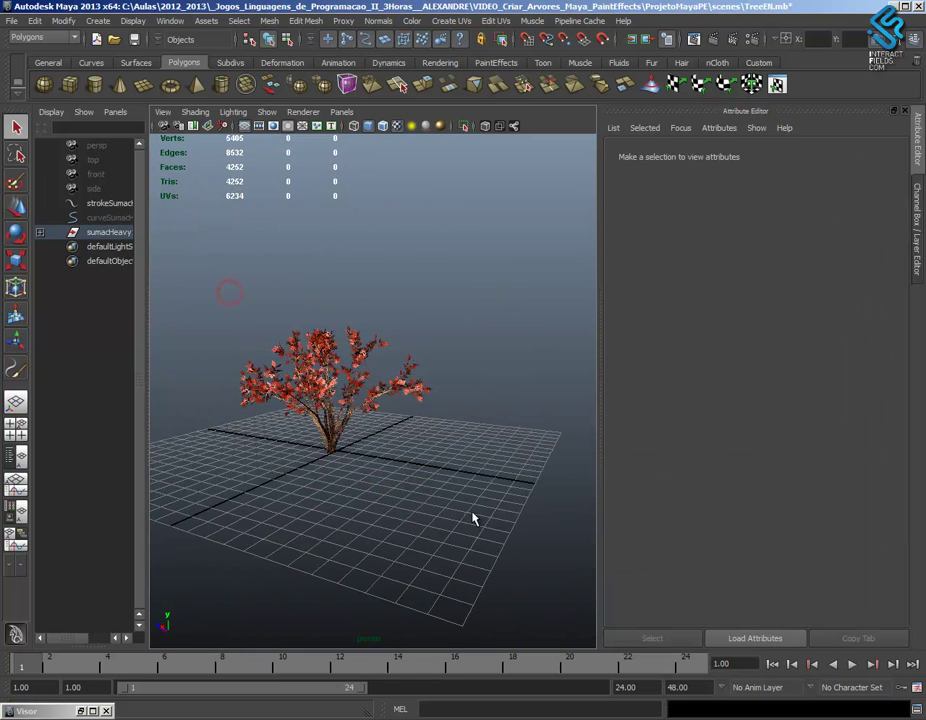
Delete the leftover sumac Paint Effects stroke and its curve from the scene, keeping the mesh group.
left_click(115, 232)
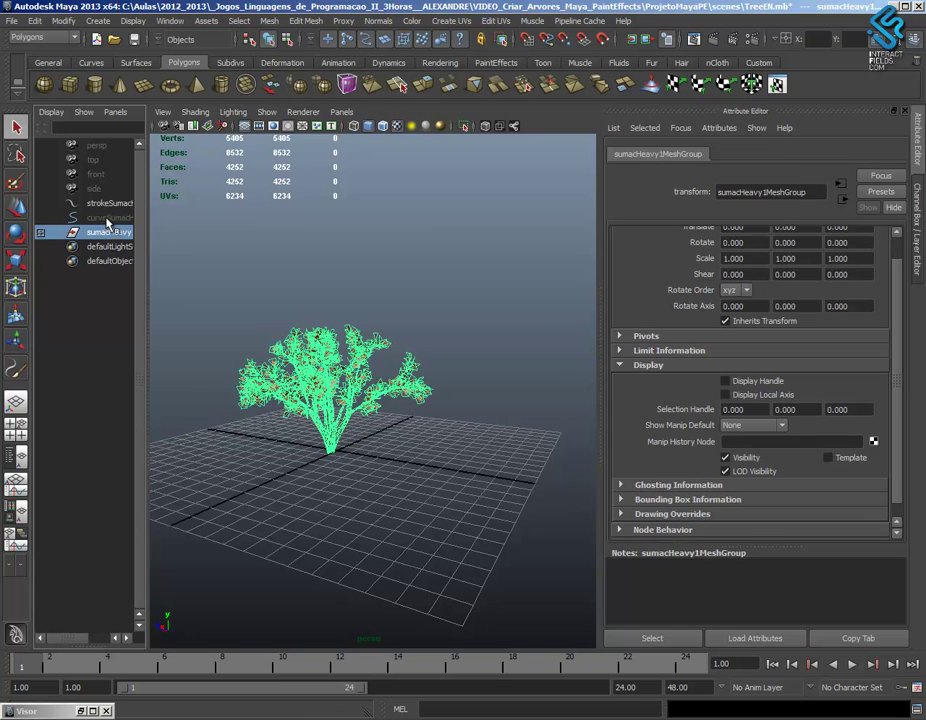
left_click(108, 217)
left_click(114, 203, "shift")
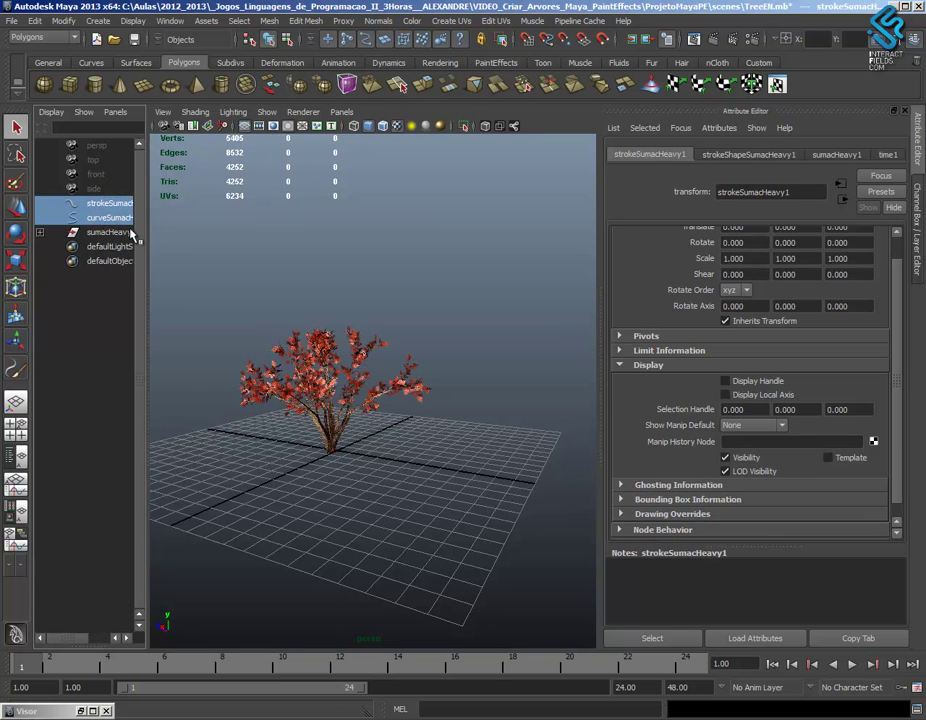
key("Delete")
Select the sumacHeavy1MeshGroup and open the Export Selection dialog for it.
left_click(105, 203)
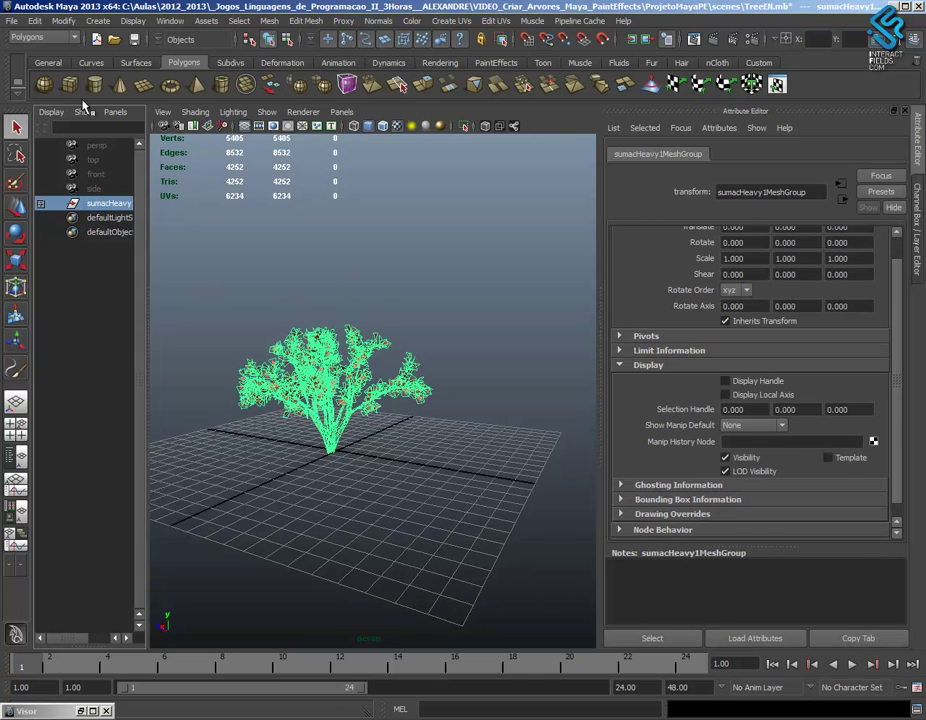
left_click(12, 21)
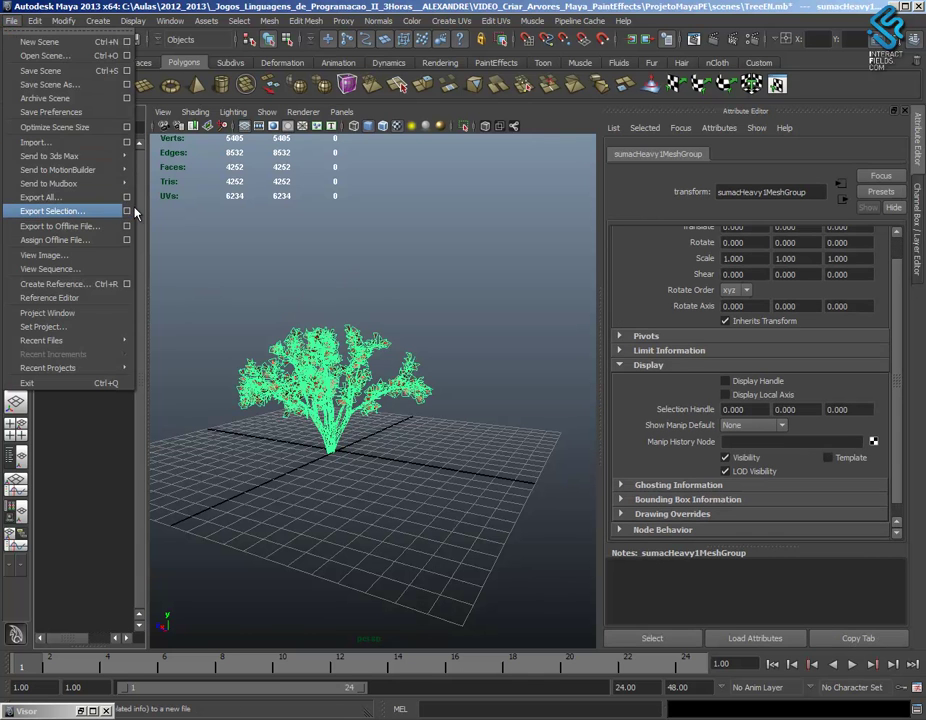
left_click(95, 211)
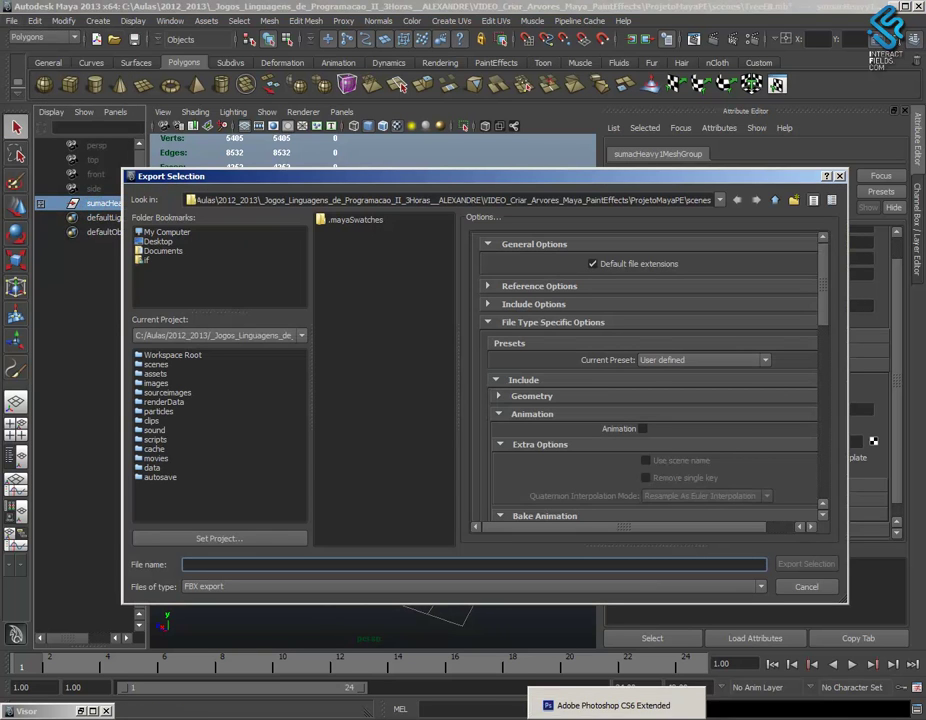
Switch to Unity and create a folder named Mesh in the project's Assets folder.
left_click(722, 705)
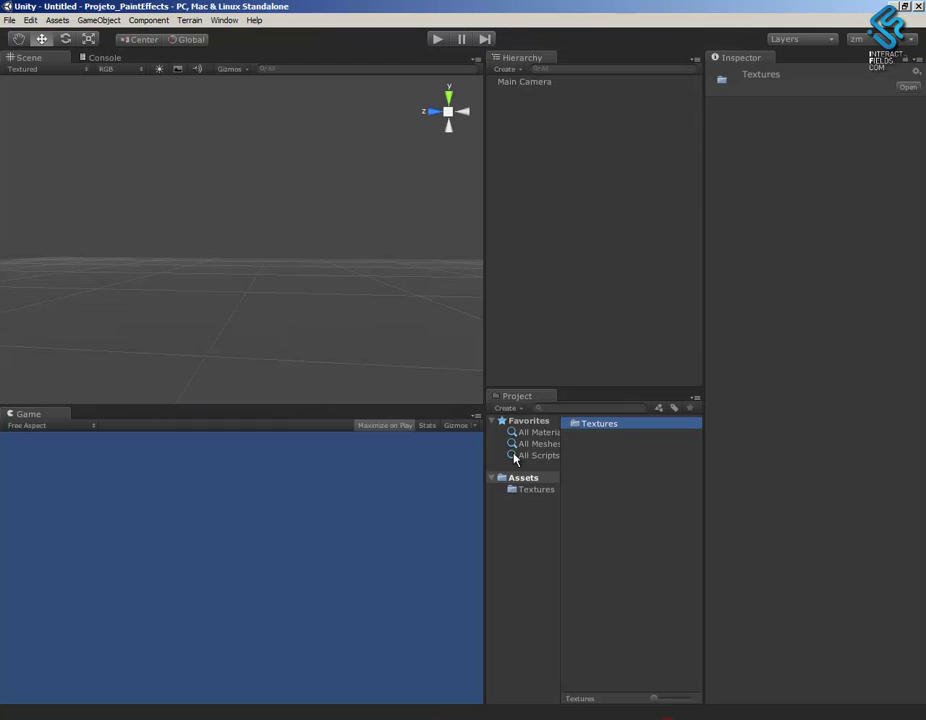
right_click(527, 481)
mouse_move(570, 488)
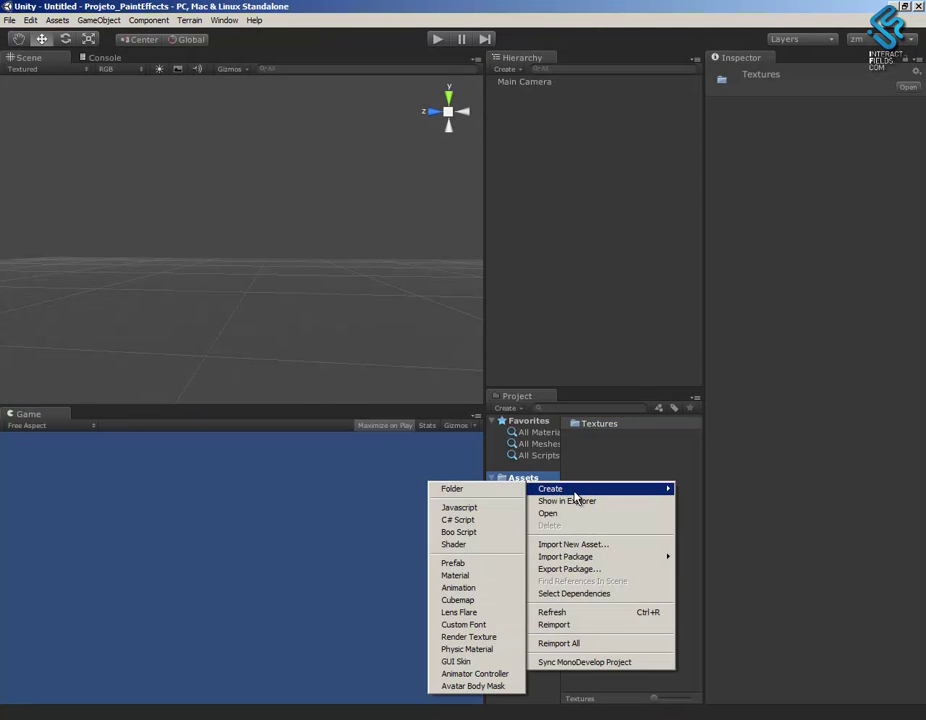
left_click(470, 489)
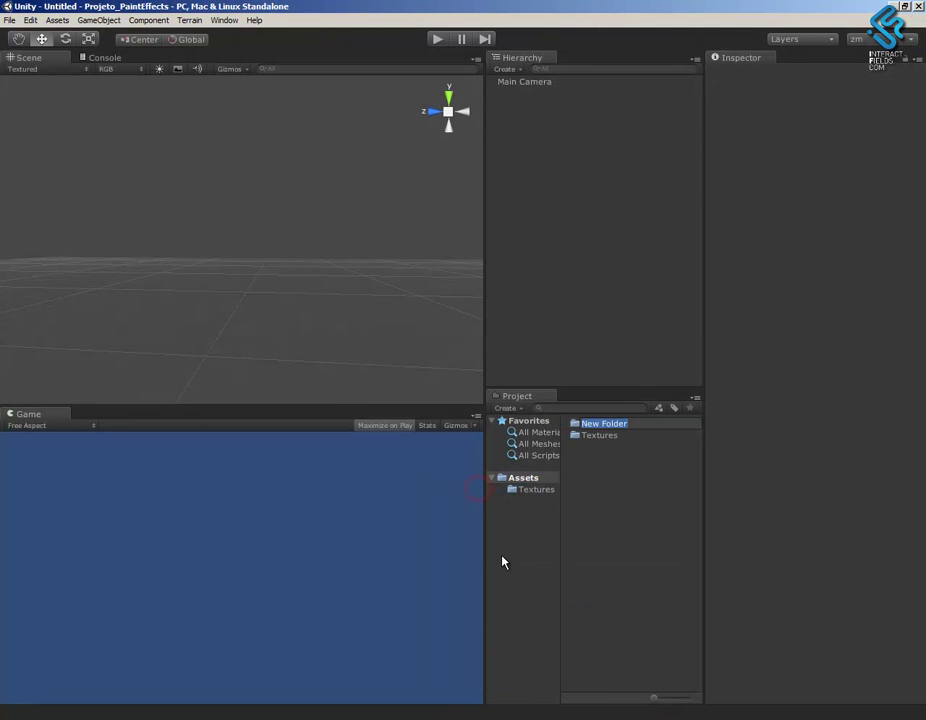
key("Caps_Lock")
type("M")
key("Caps_Lock")
type("es")
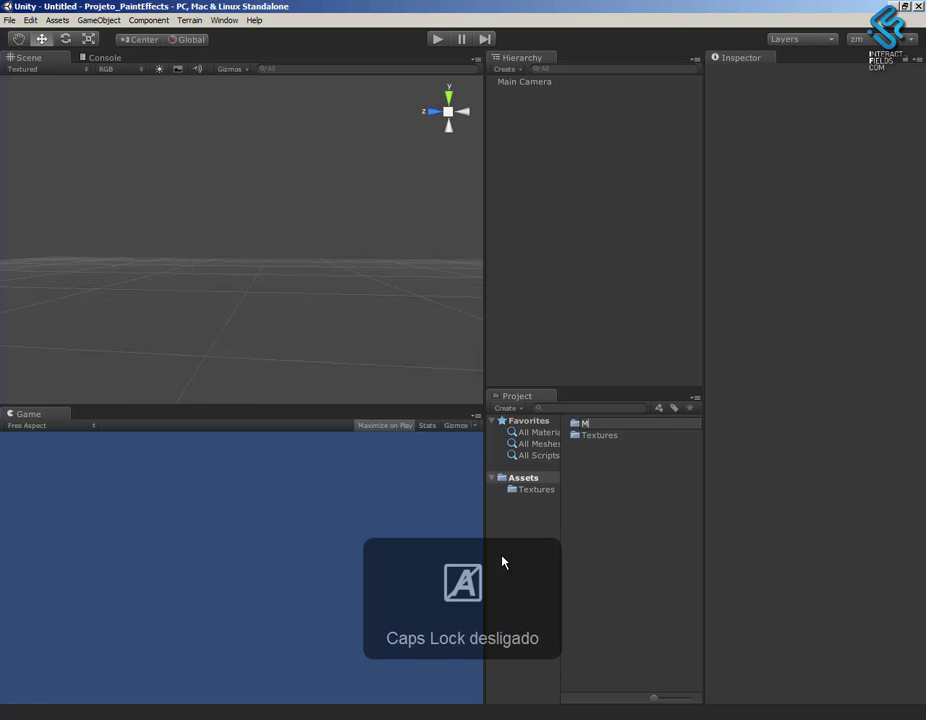
type("h")
key("Return")
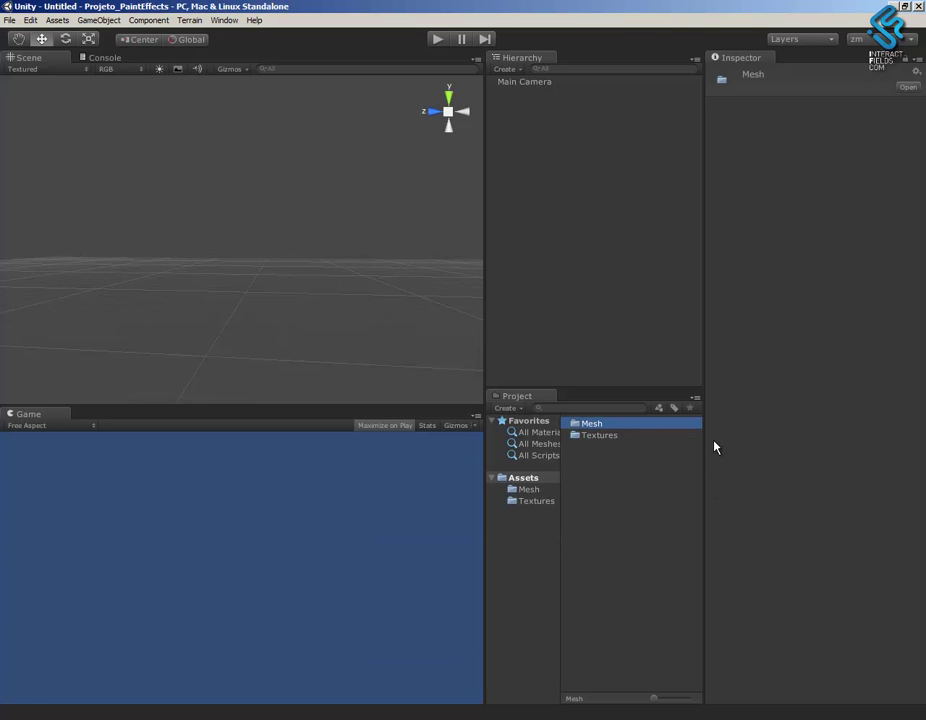
Show the Mesh folder in the file explorer, copy its full path and close the explorer window.
right_click(591, 432)
left_click(640, 444)
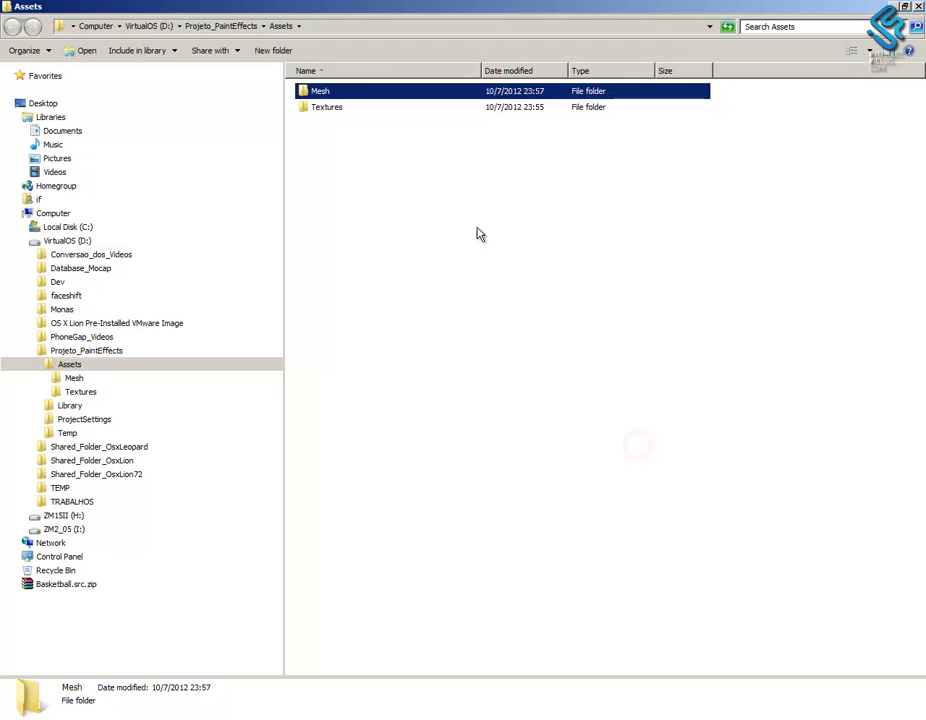
double_click(320, 93)
left_click(353, 26)
key("ctrl+c")
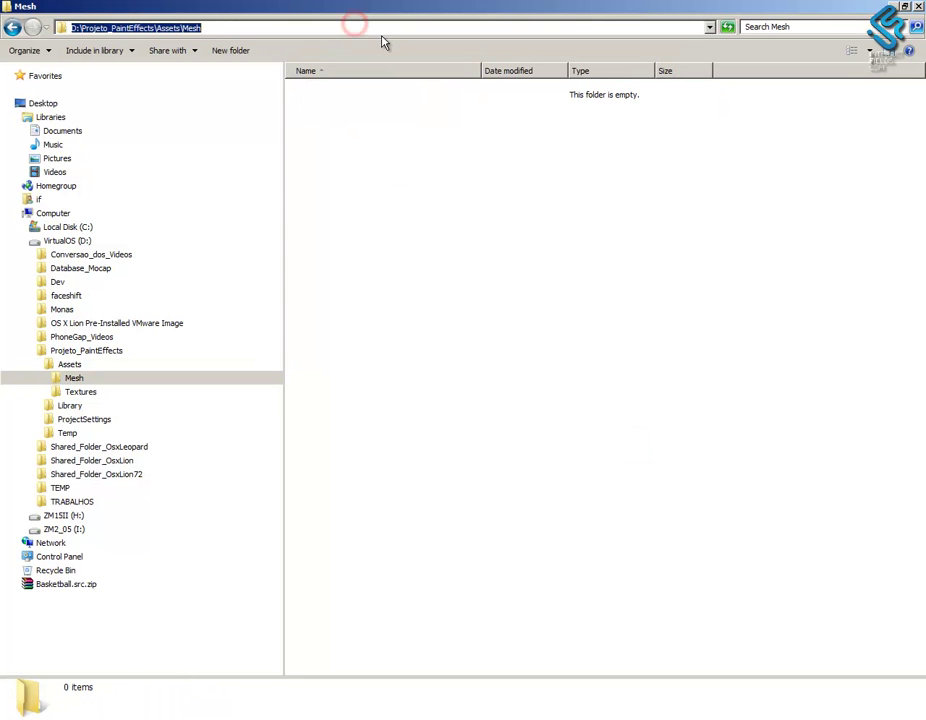
left_click(919, 6)
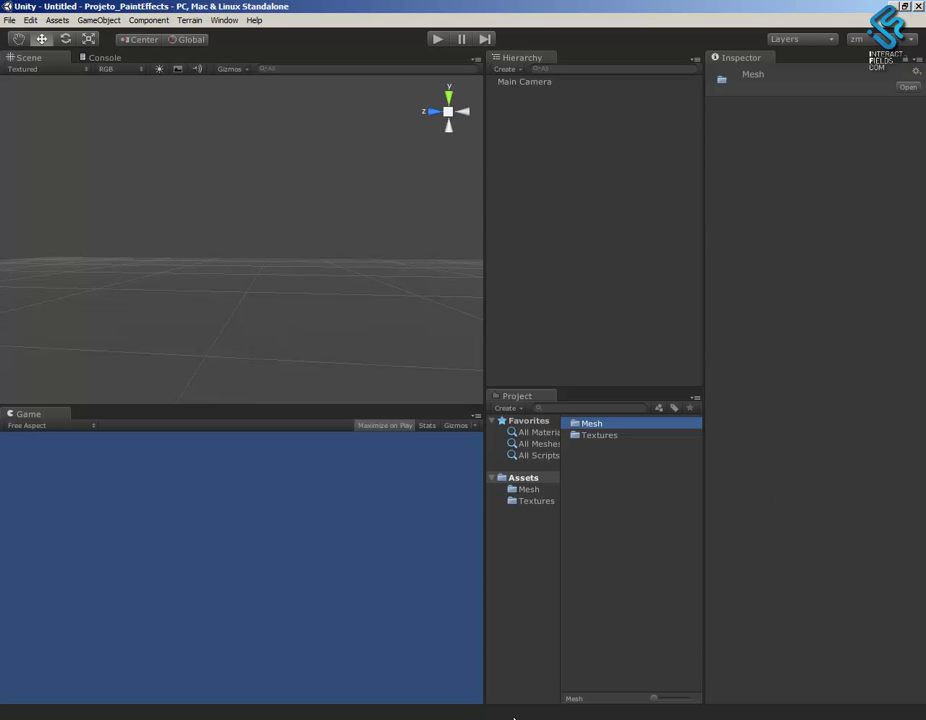
Return to Maya and set the export file name to D:\Projeto_PaintEffects\Assets\Mesh\Tree.
key("alt+Tab")
key("ctrl+v")
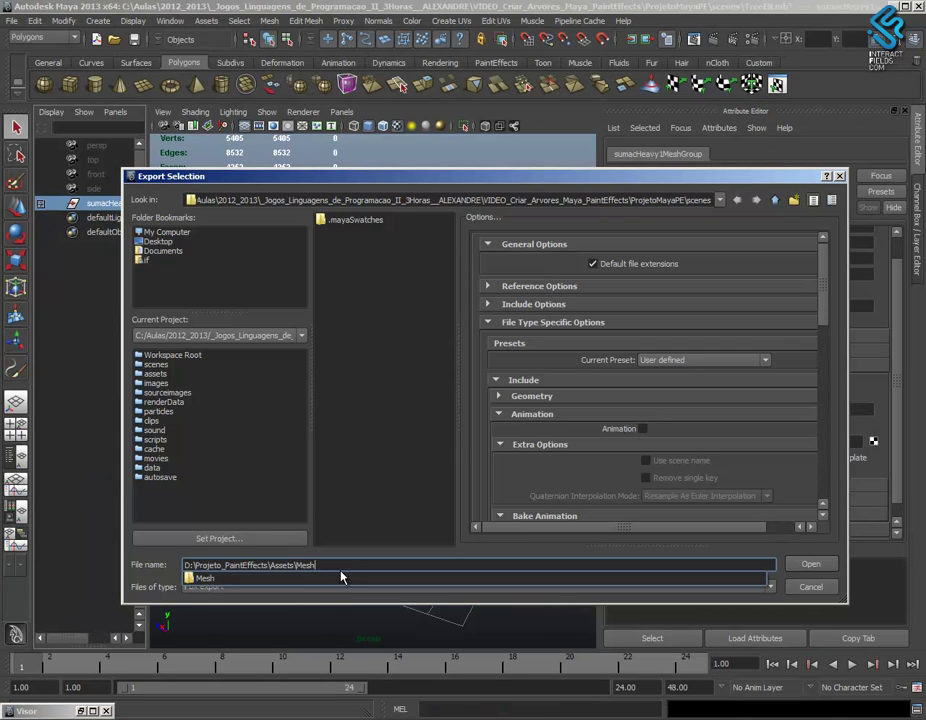
type("\\")
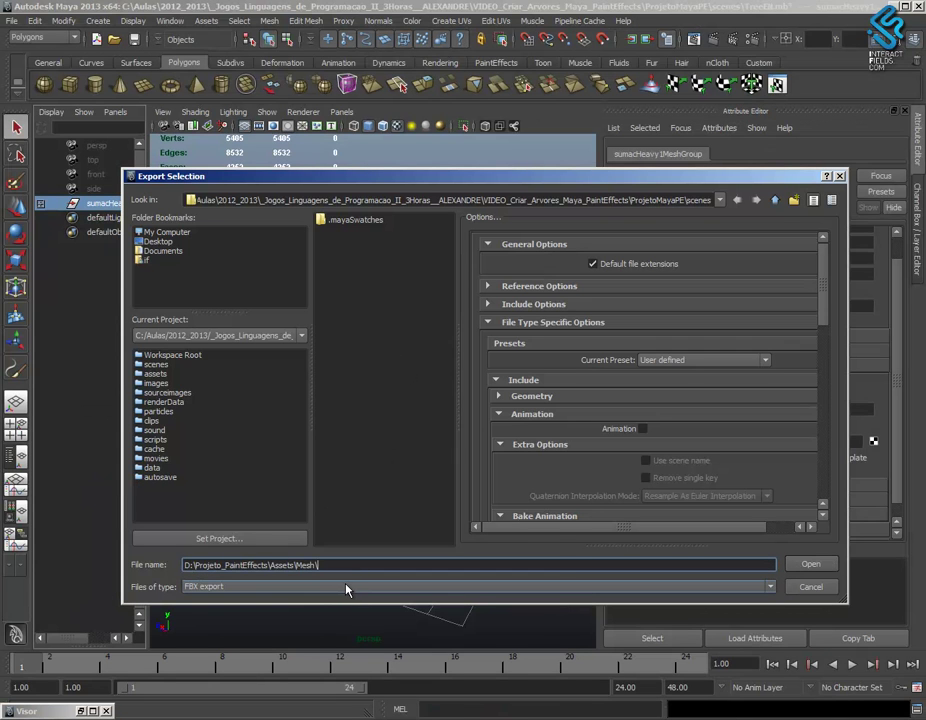
key("Caps_Lock")
type("T")
key("Caps_Lock")
type("ree")
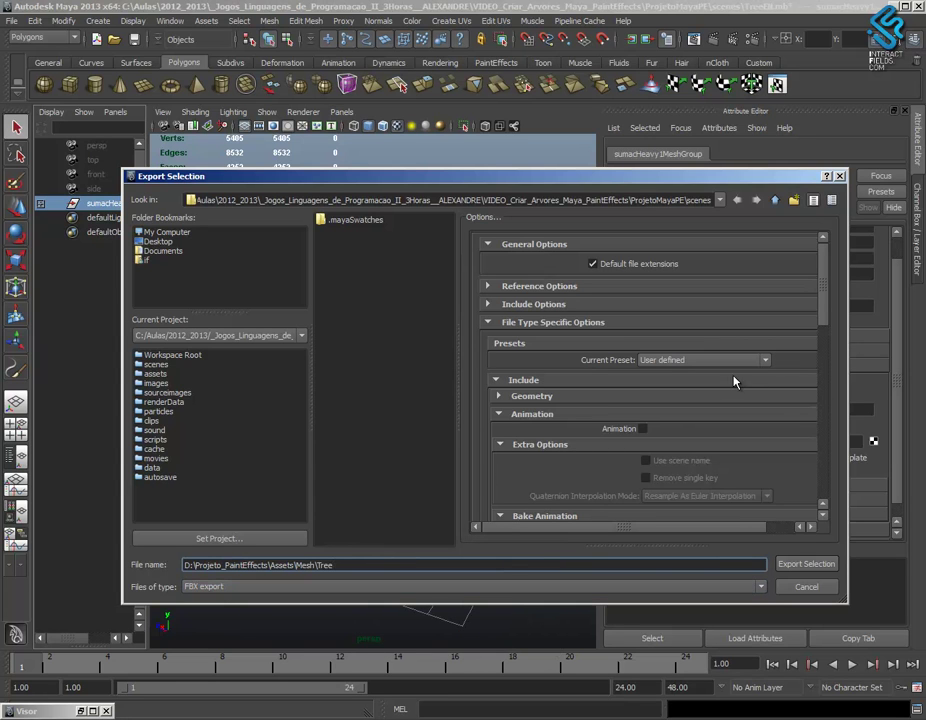
Review the FBX options with Animation off and Embed Media on, and export the selected mesh group.
left_click(644, 429)
left_click(644, 429)
left_click(826, 310)
left_click(826, 370)
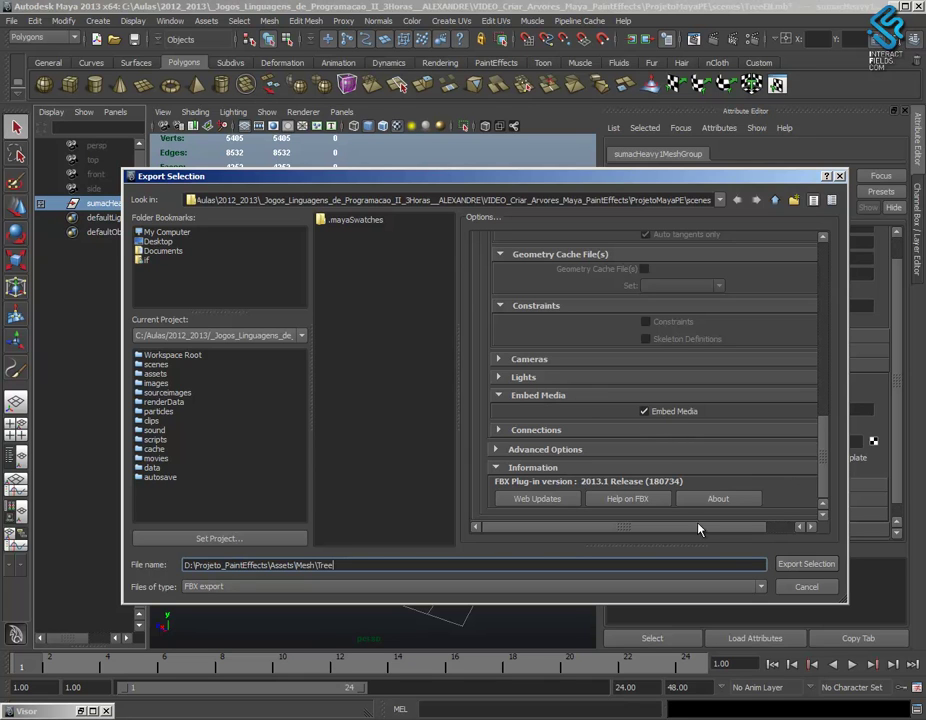
left_click(810, 564)
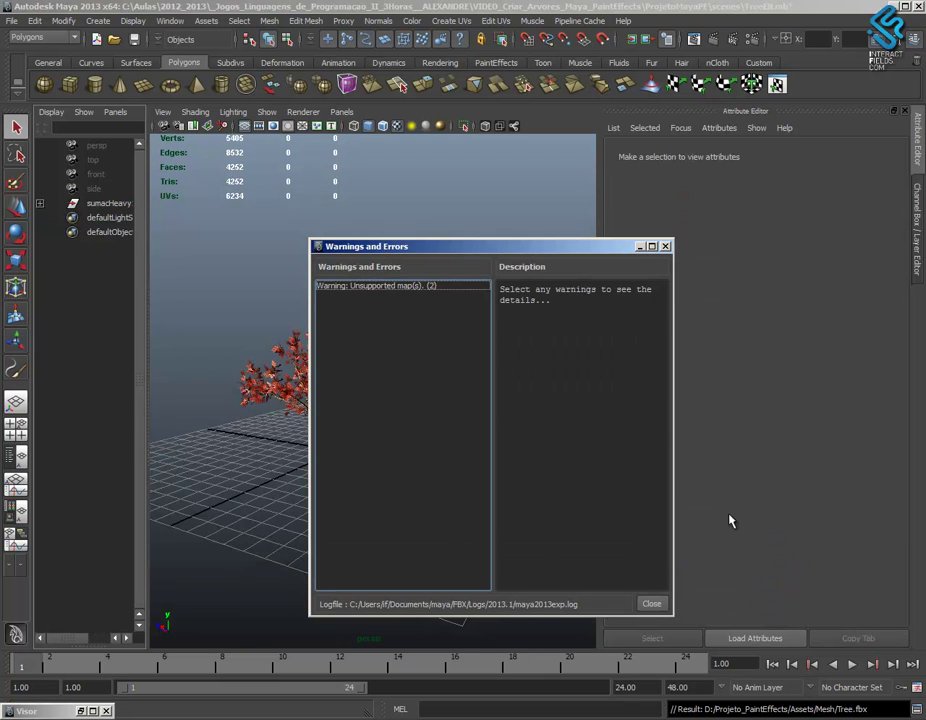
Read the description of the unsupported maps warning and close the Warnings and Errors window.
left_click(372, 284)
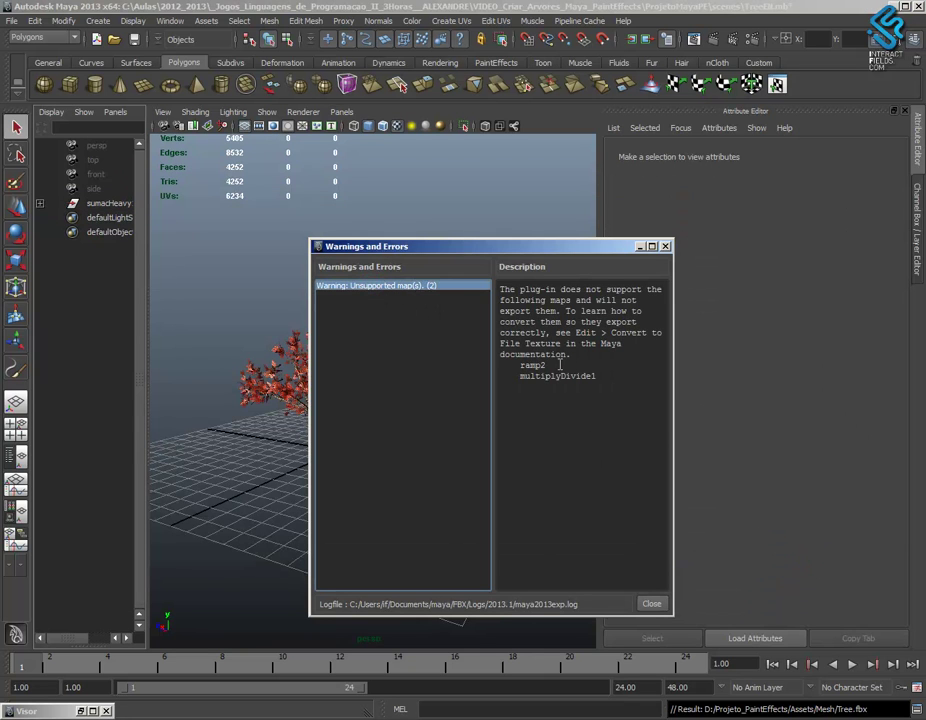
left_click_drag(628, 385, 494, 342)
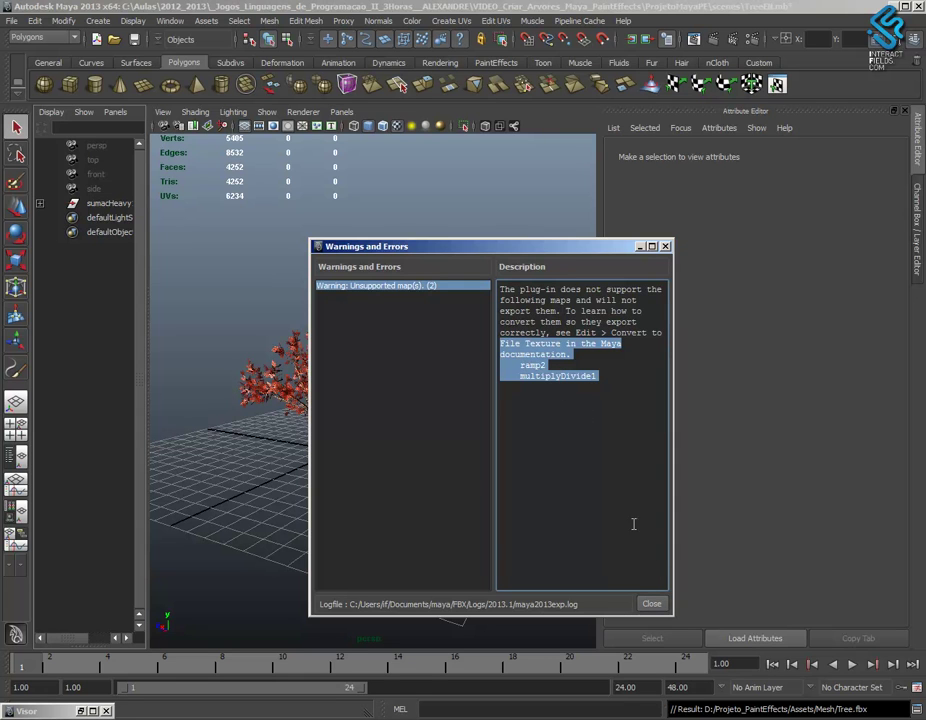
left_click(651, 604)
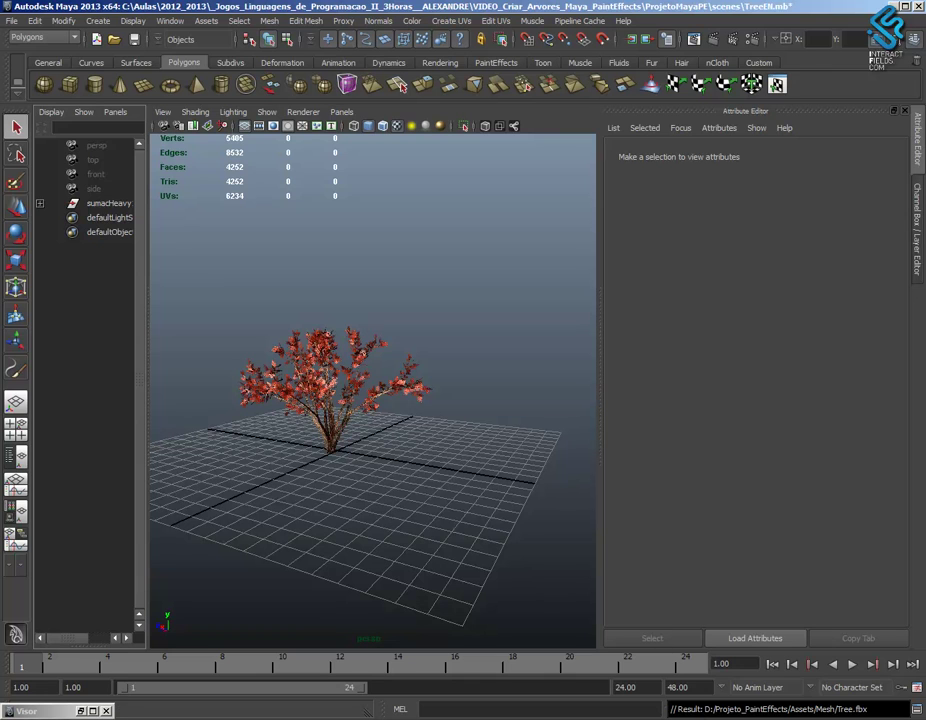
Switch to Unity, expand the imported Tree model in the Mesh folder and add it to the scene hierarchy.
key("alt+Tab")
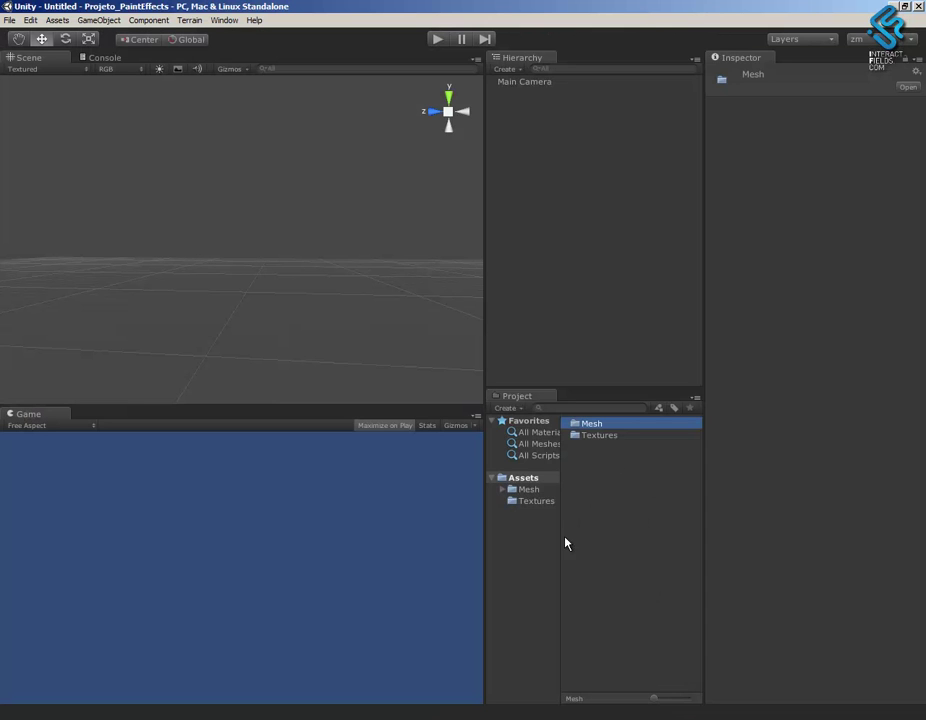
left_click(596, 556)
left_click(526, 489)
left_click(582, 425)
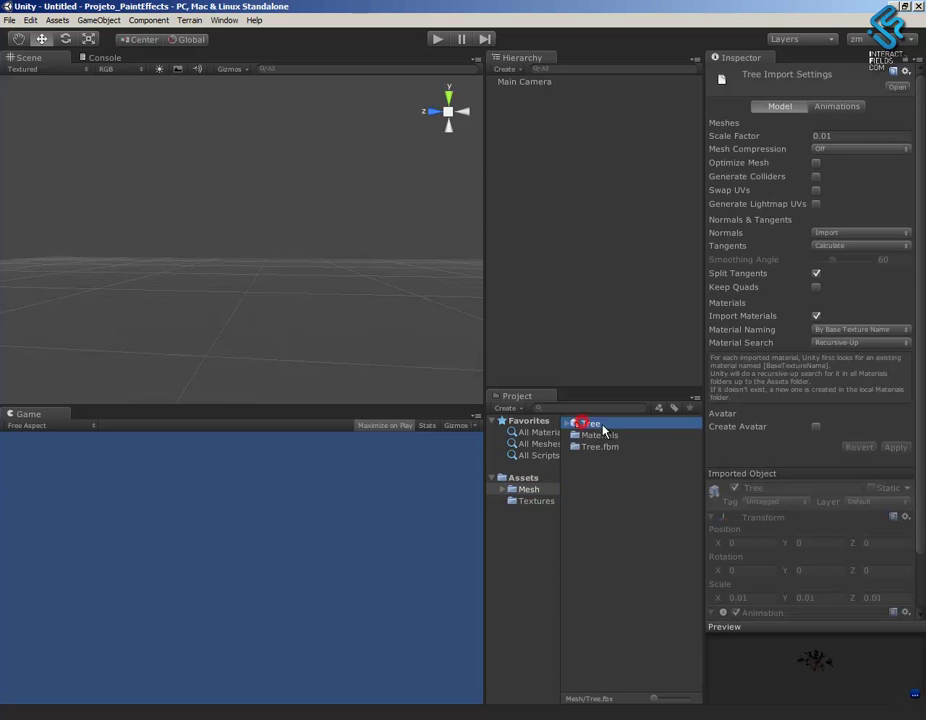
left_click(568, 423)
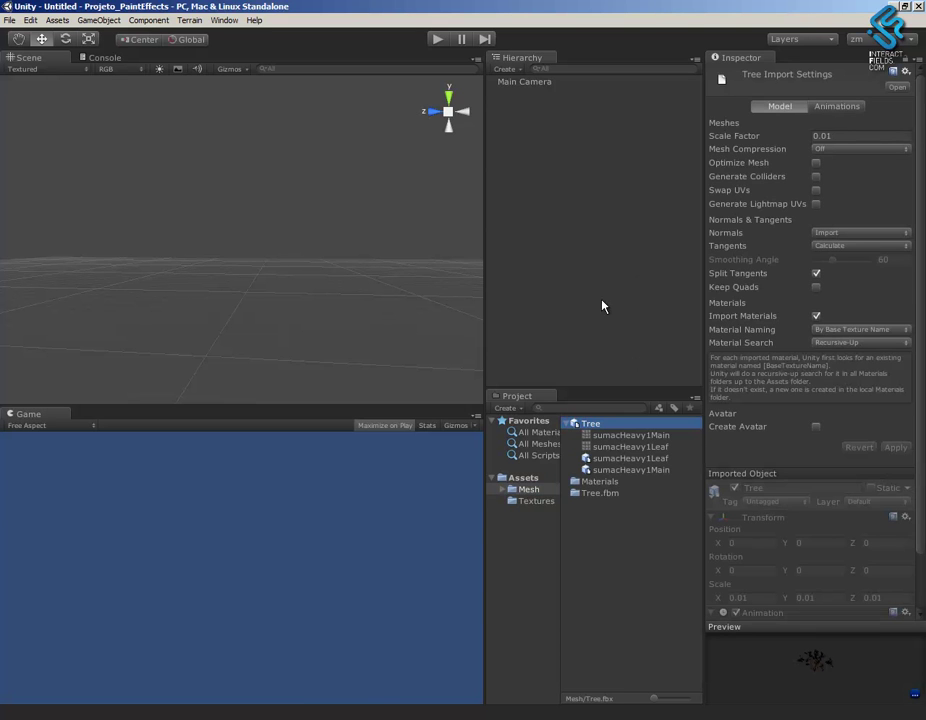
left_click_drag(579, 428, 550, 309)
Set the Tree model's import scale factor to 1 and apply the import settings.
left_click(590, 424)
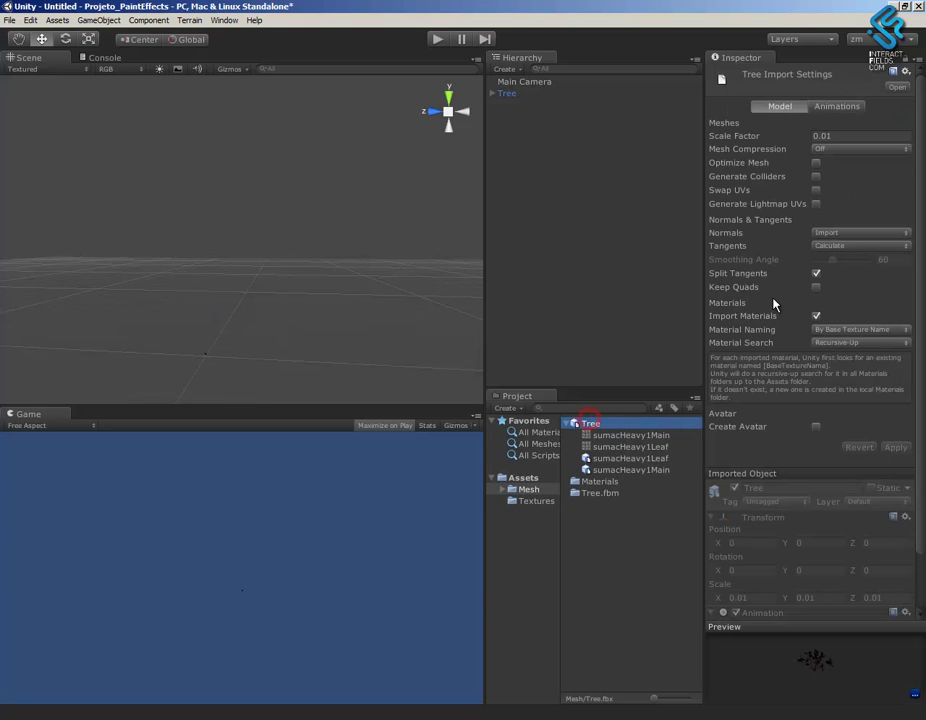
left_click(841, 136)
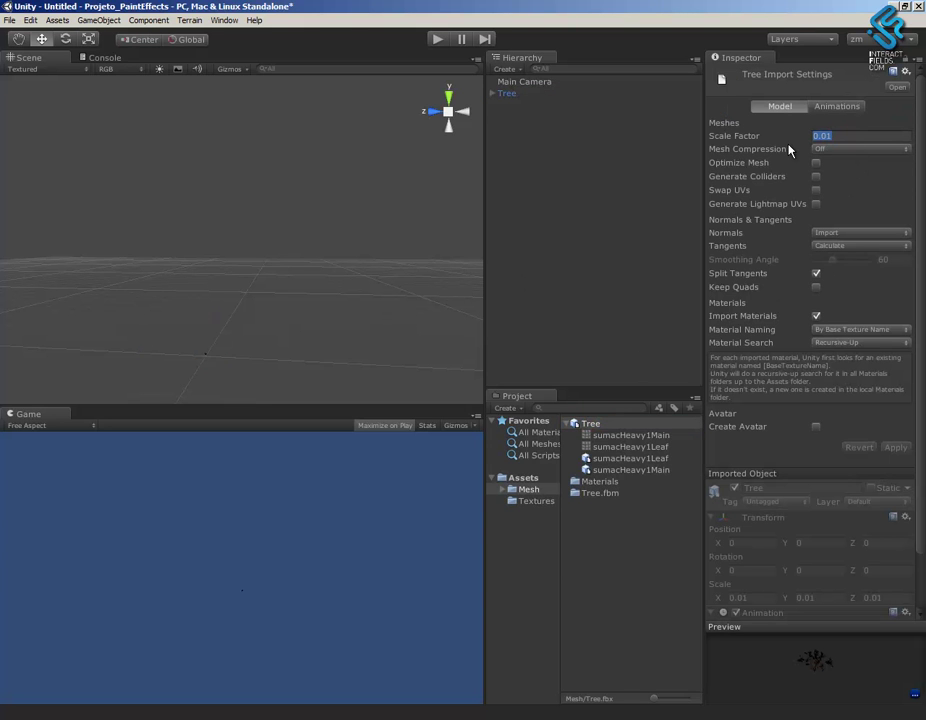
type("1")
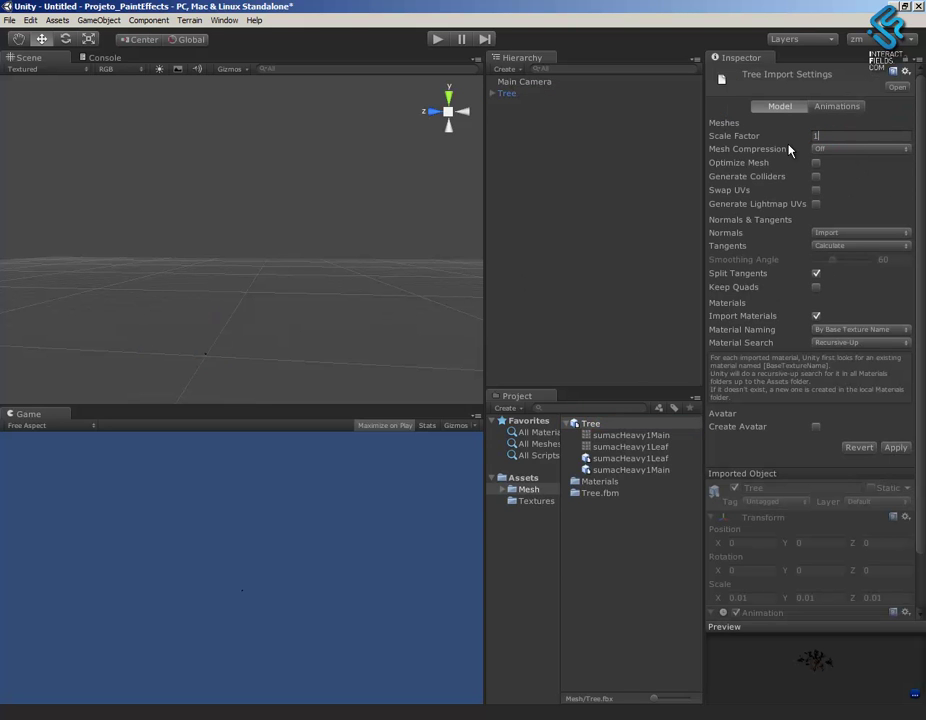
left_click(894, 449)
Move the Main Camera to about Y 3.94 and Z -7.71 so it frames the tree.
left_click_drag(306, 285, 302, 355, "alt")
right_click_drag(407, 292, 306, 264, "alt")
left_click_drag(294, 285, 363, 191, "alt")
left_click(331, 292)
left_click_drag(268, 237, 460, 246)
left_click_drag(393, 269, 305, 278, "alt")
right_click_drag(305, 278, 326, 277, "alt")
left_click_drag(302, 258, 330, 150)
Add a directional light to the scene and raise it above the tree.
left_click(101, 21)
mouse_move(140, 47)
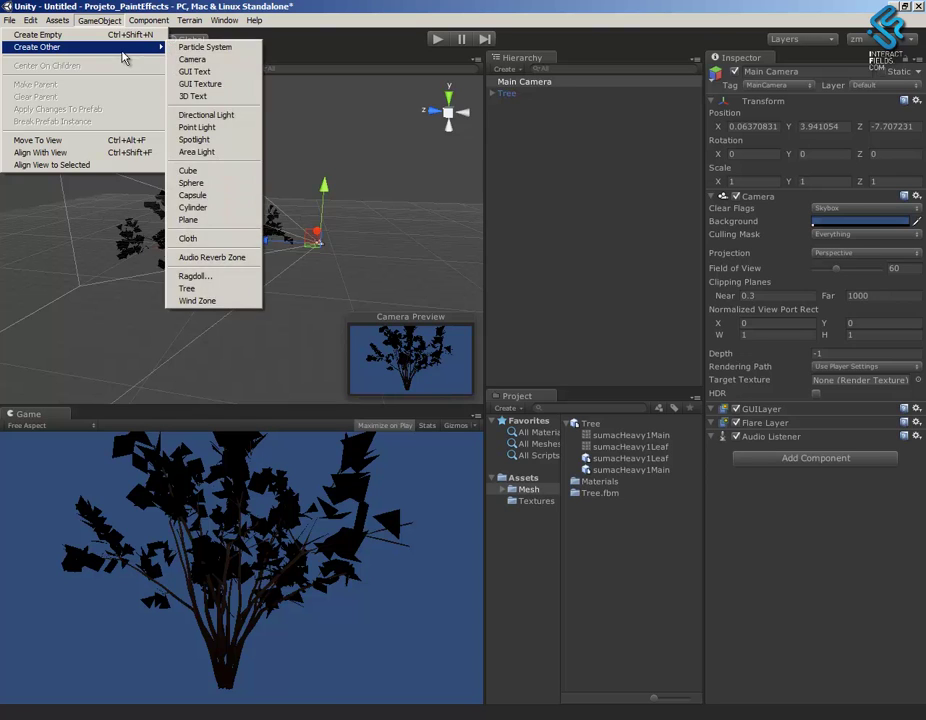
left_click(241, 115)
left_click_drag(245, 190, 253, 89)
left_click_drag(240, 258, 293, 258, "alt")
right_click_drag(293, 258, 496, 356, "alt")
Select the trunk and leaf meshes of the tree in turn and examine the materials assigned to them.
left_click(257, 360)
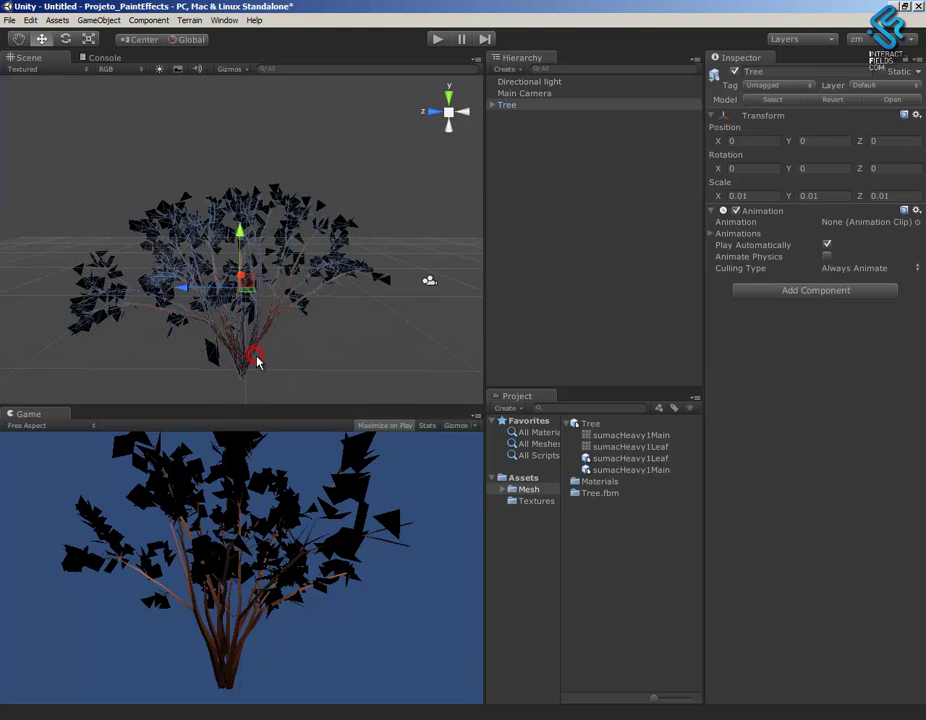
left_click_drag(328, 383, 283, 306, "alt")
left_click(255, 300)
left_click_drag(368, 320, 335, 324, "alt")
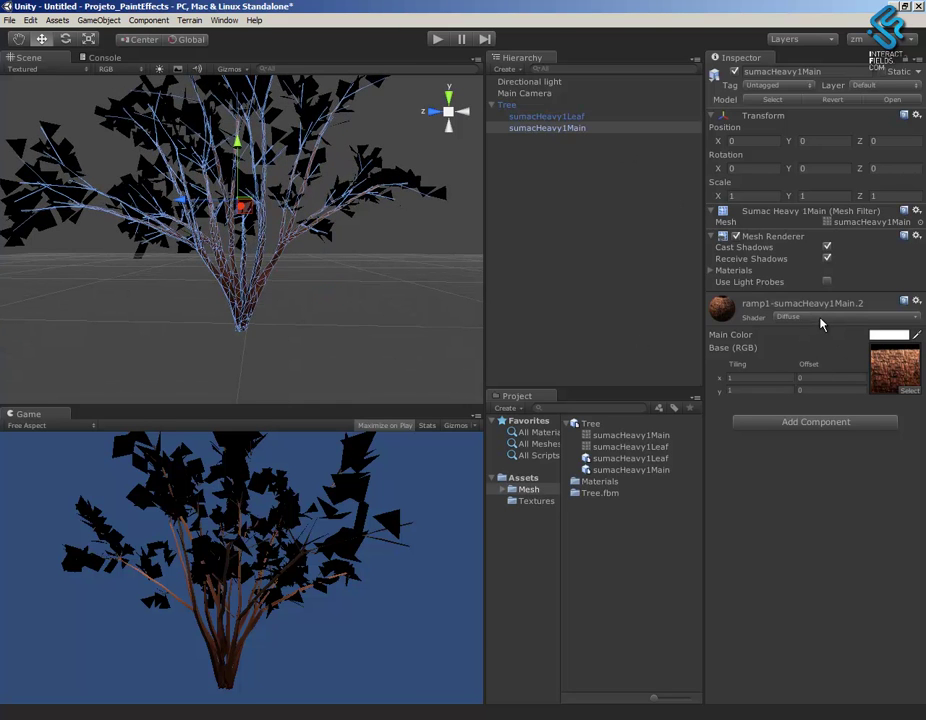
left_click(551, 117)
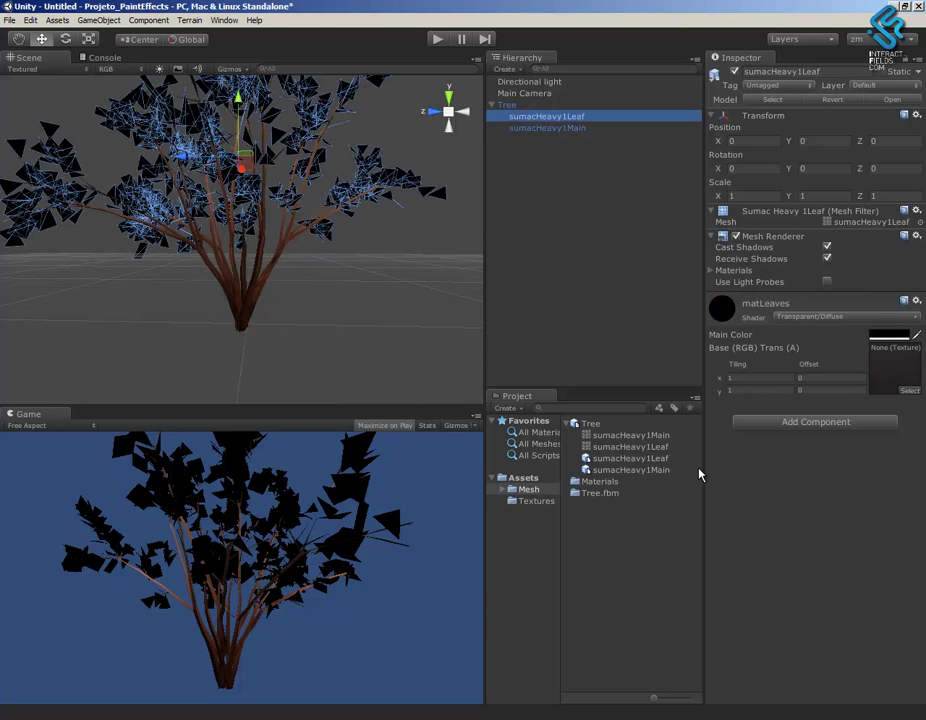
mouse_move(461, 333)
left_mouse_down("alt")
mouse_move(223, 306)
mouse_move(314, 265)
mouse_move(341, 300)
mouse_move(317, 349)
mouse_move(296, 290)
mouse_move(300, 244)
mouse_move(311, 298)
left_mouse_up("alt")
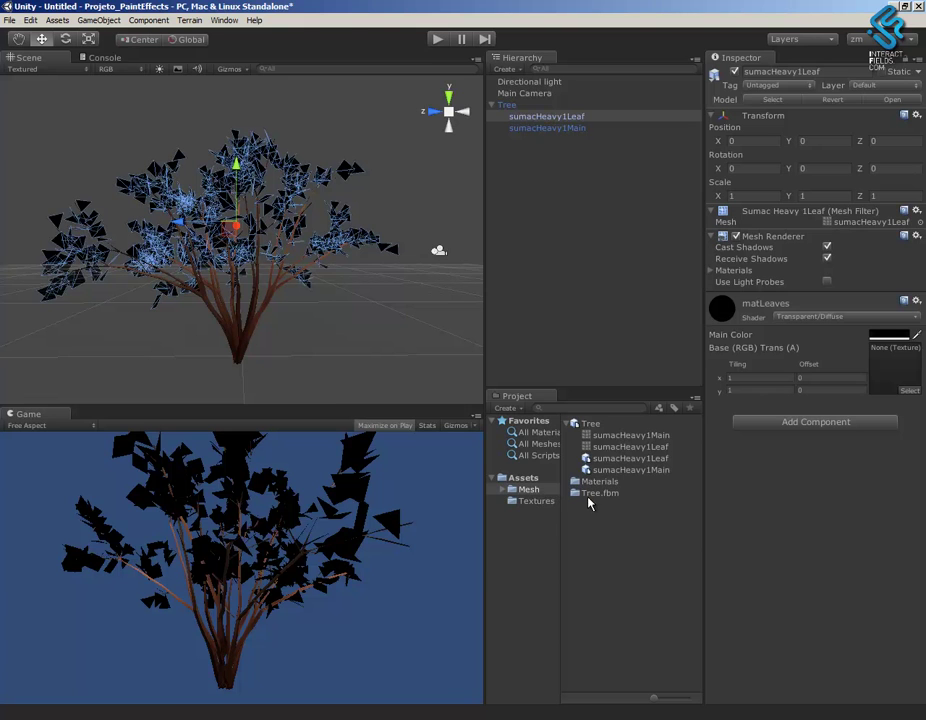
Assign the texLeave texture from the Textures folder as the base texture of the matLeaves material.
left_click(540, 501)
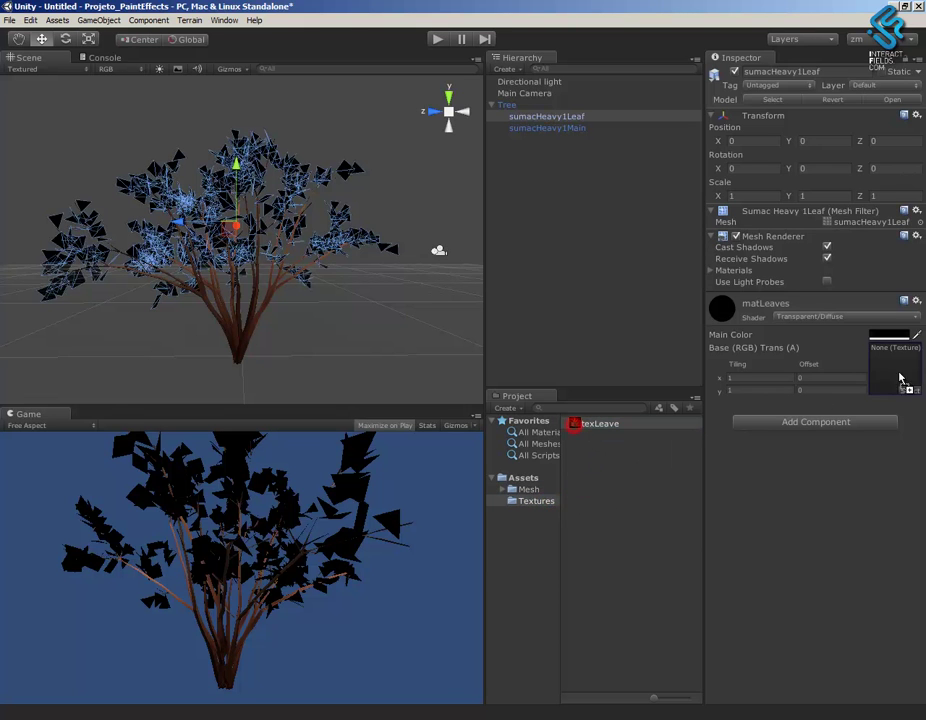
left_click_drag(577, 428, 900, 373)
scroll(453, 310, "up", 3)
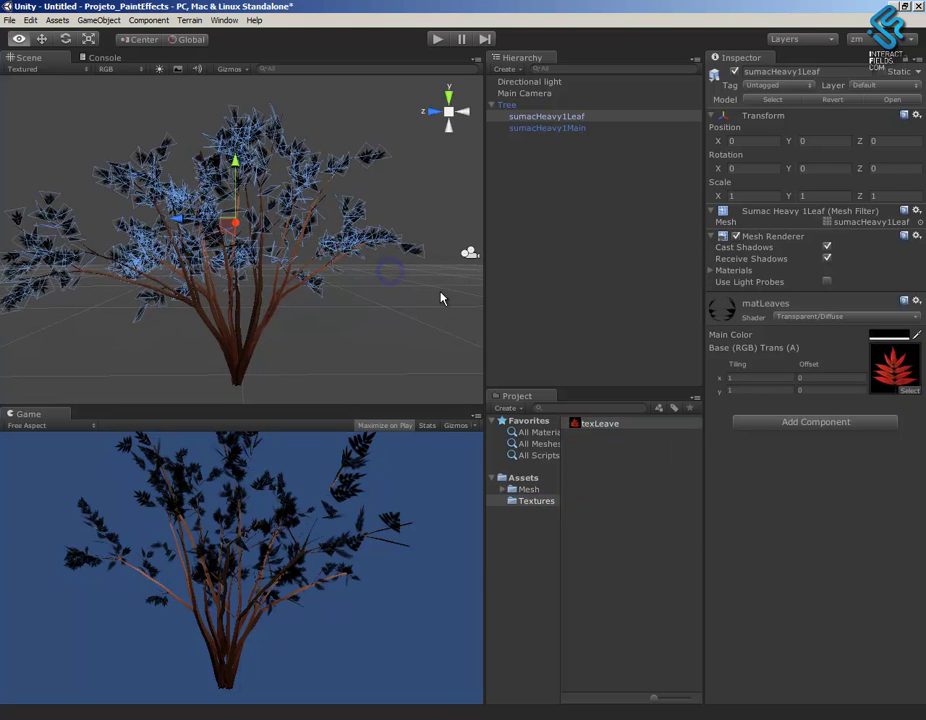
Set the main color of the matLeaves material to white, clear the selection and check the tree's leaves.
left_click(881, 325)
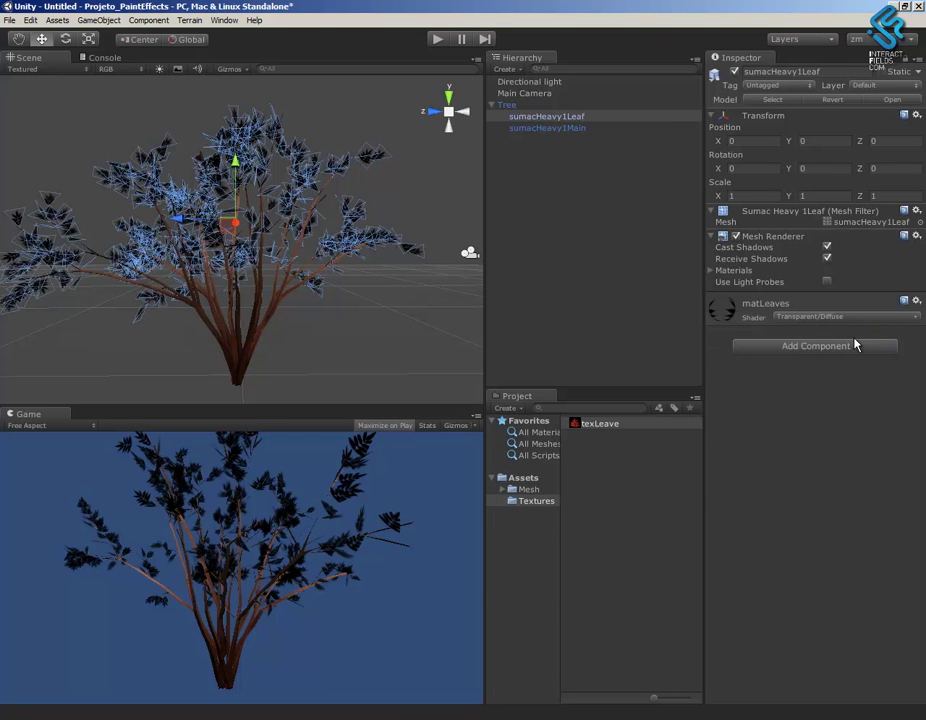
left_click(766, 302)
left_click(889, 336)
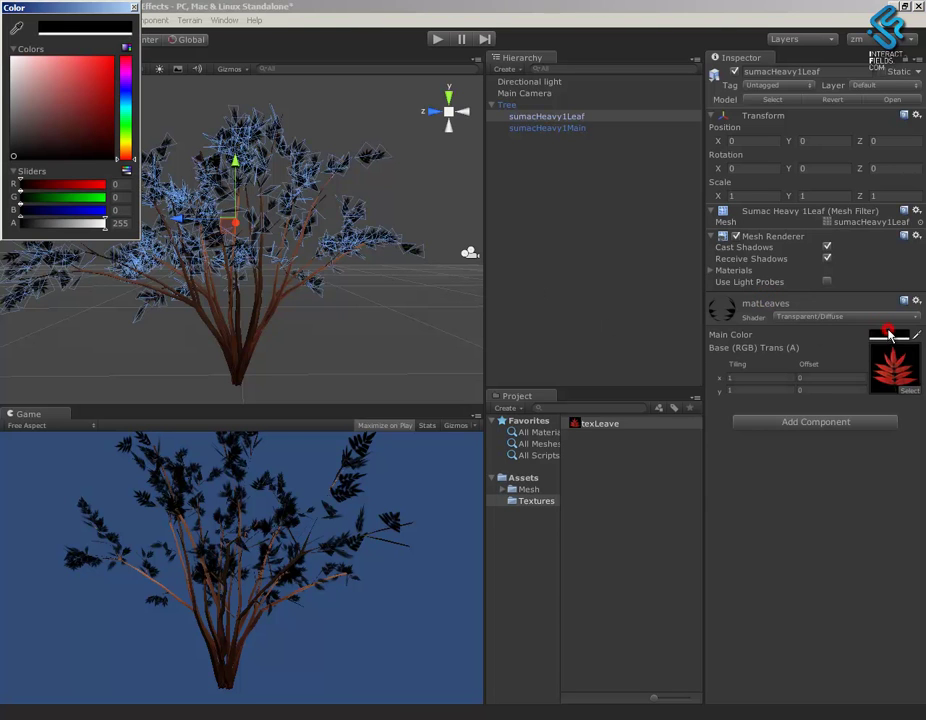
left_click(61, 70)
left_click(134, 8)
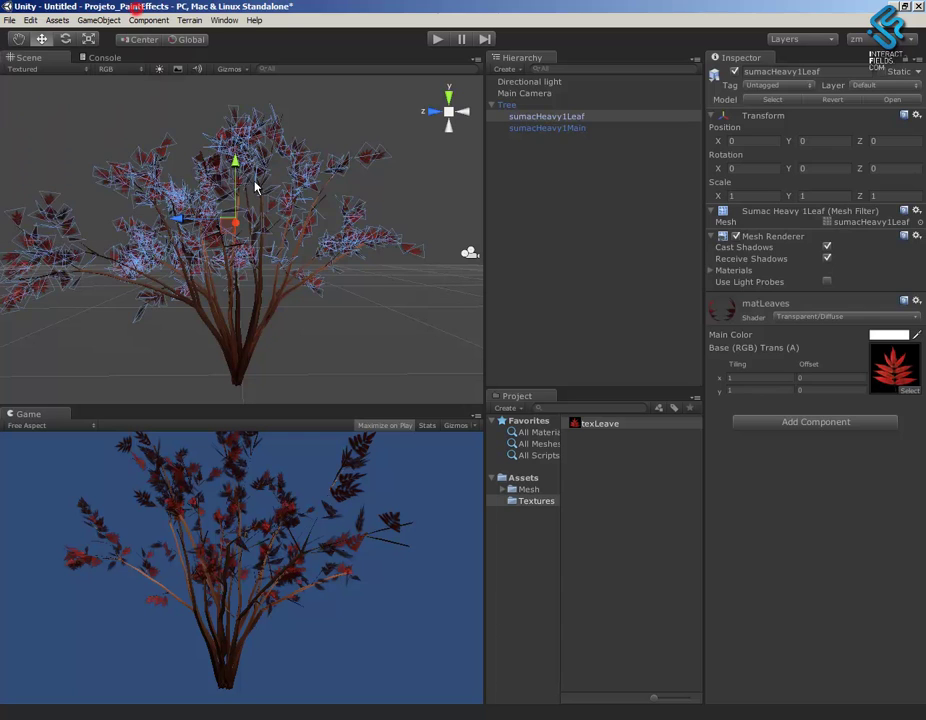
left_click(424, 335)
scroll(312, 258, "up", 5)
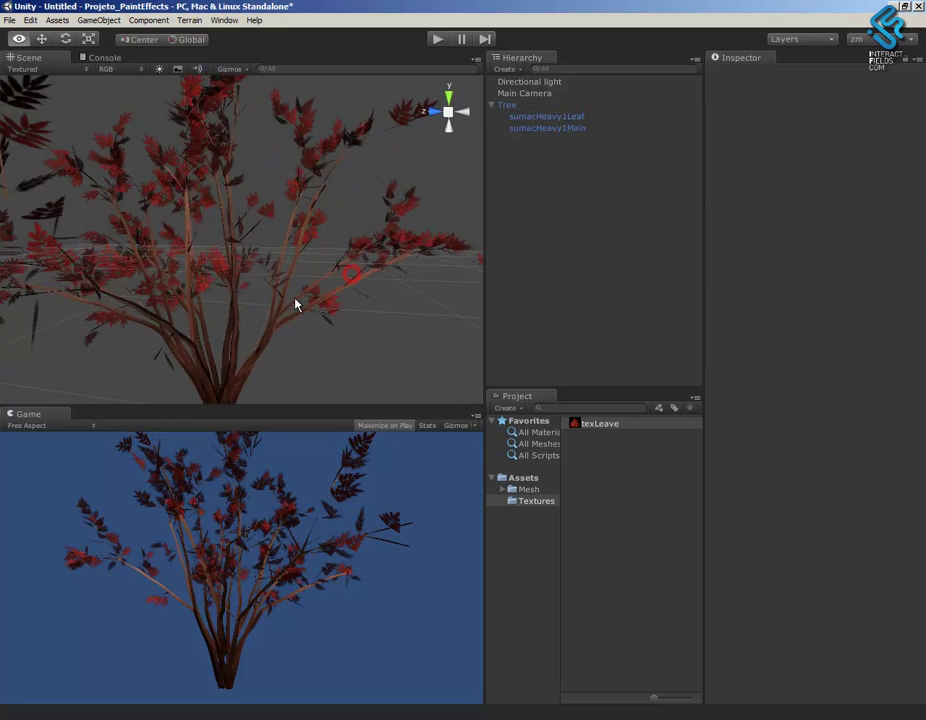
scroll(293, 316, "down", 5)
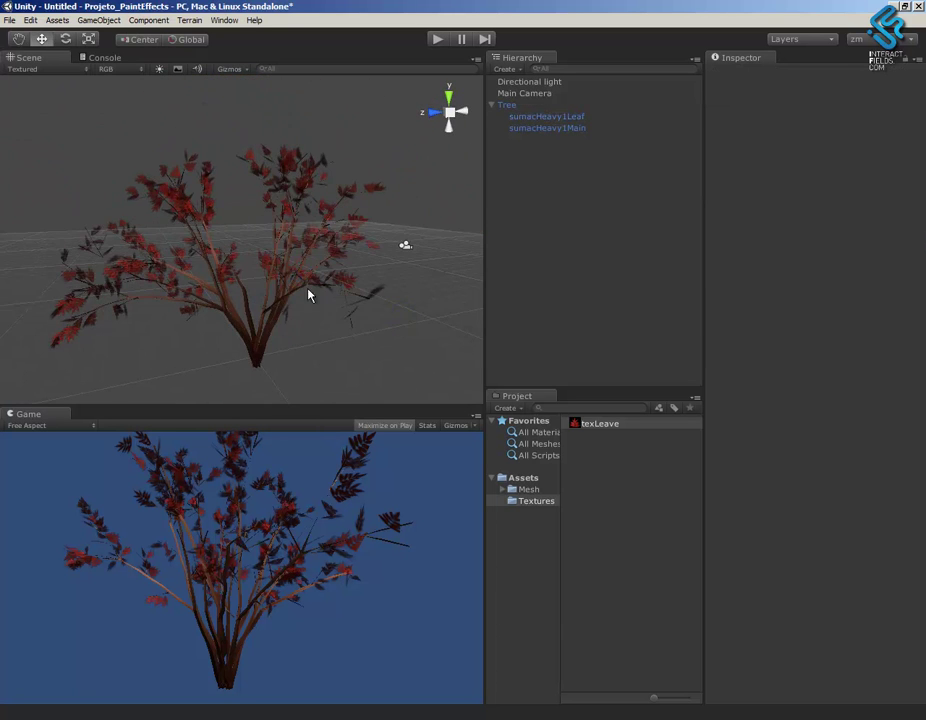
Set the shader of the sumacHeavy1Main trunk material to Nature/Tree Creator Bark.
left_click(535, 117)
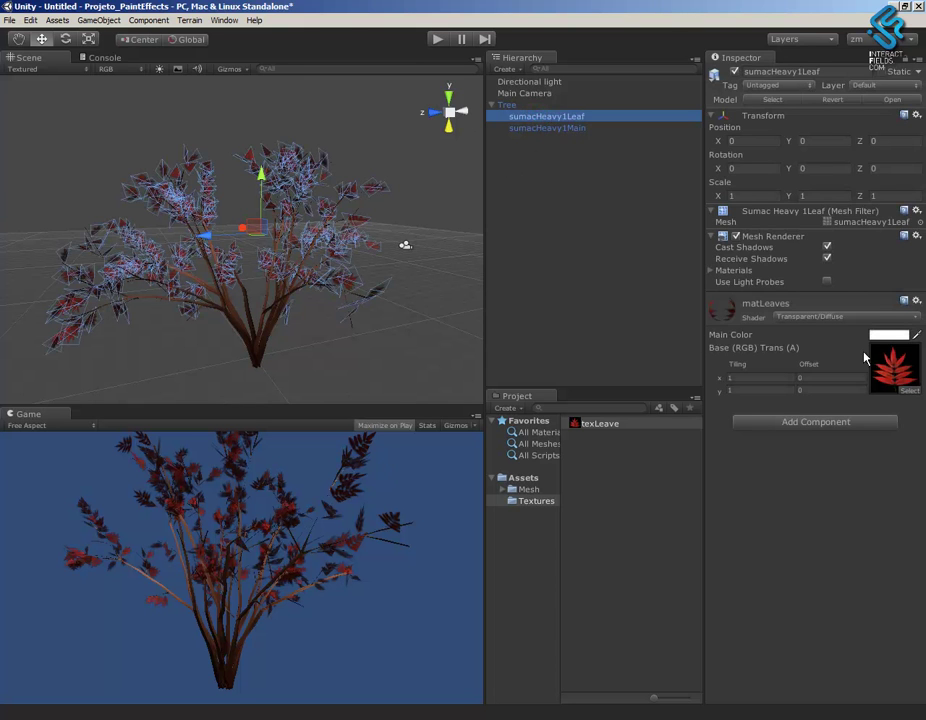
left_click(552, 128)
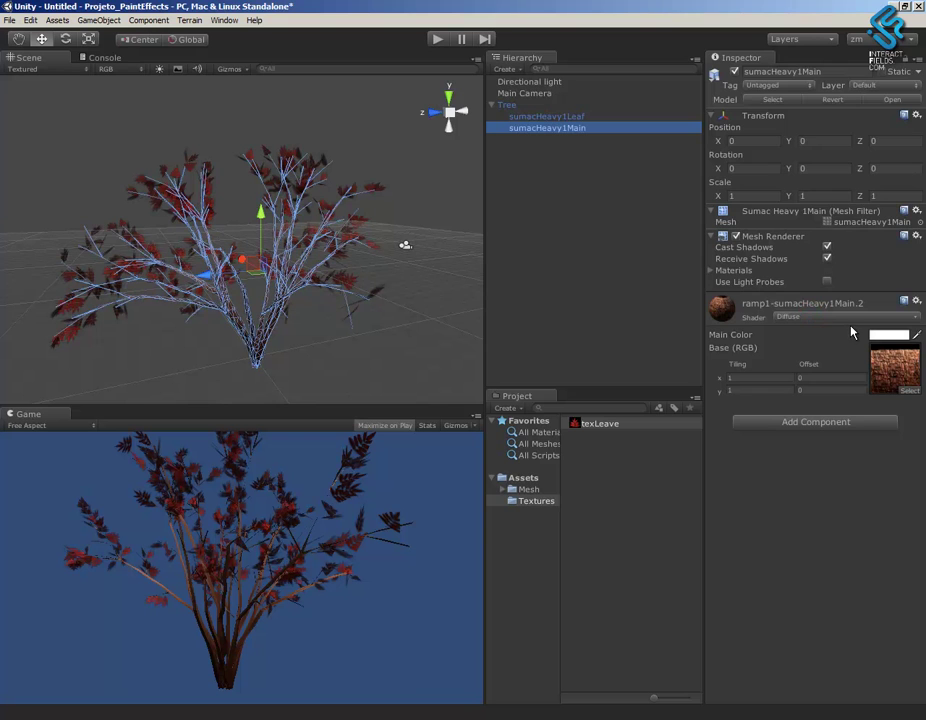
left_click(793, 317)
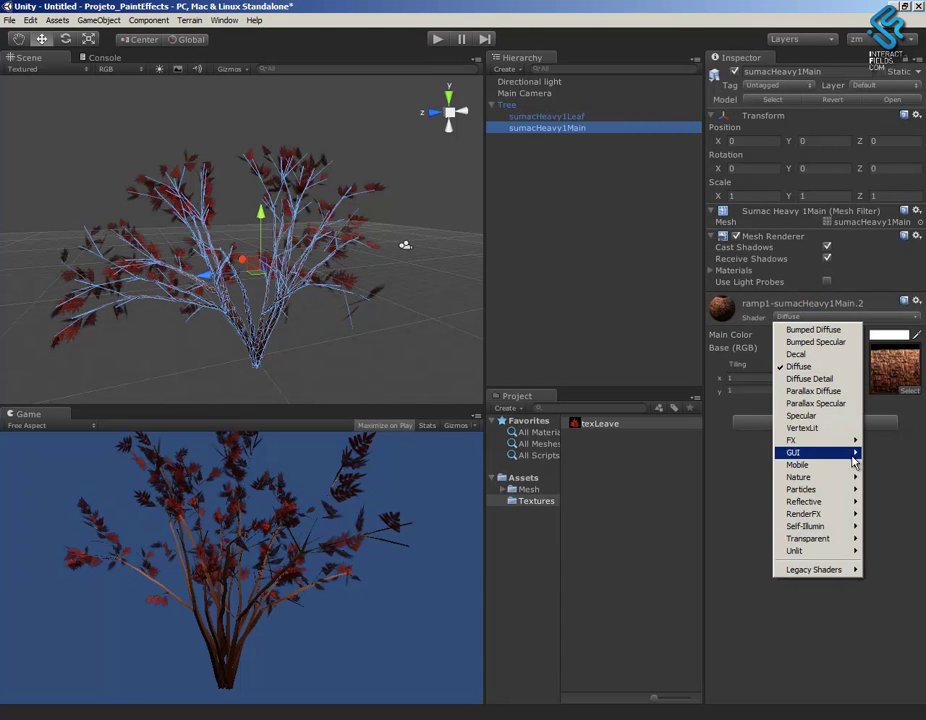
mouse_move(838, 484)
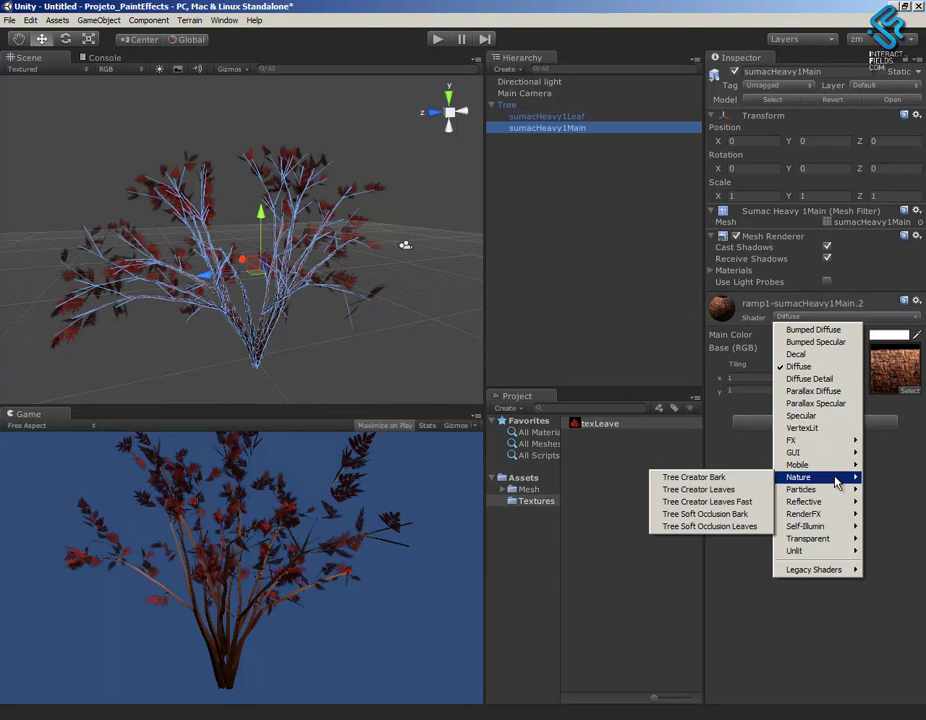
left_click(746, 477)
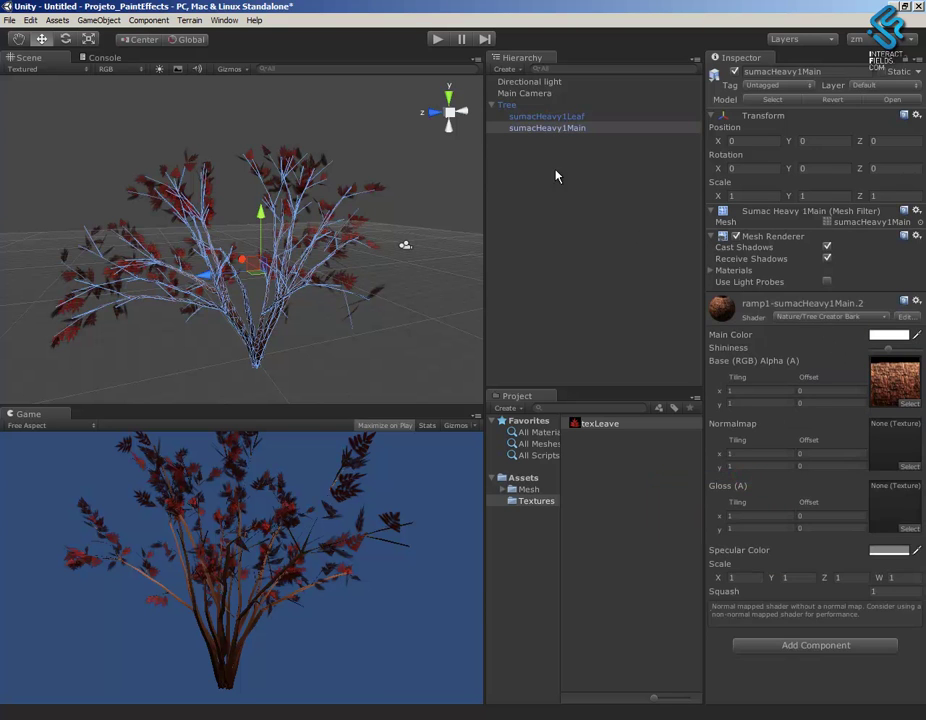
Set the shader of the matLeaves material on sumacHeavy1Leaf to Nature/Tree Creator Leaves.
left_click(553, 116)
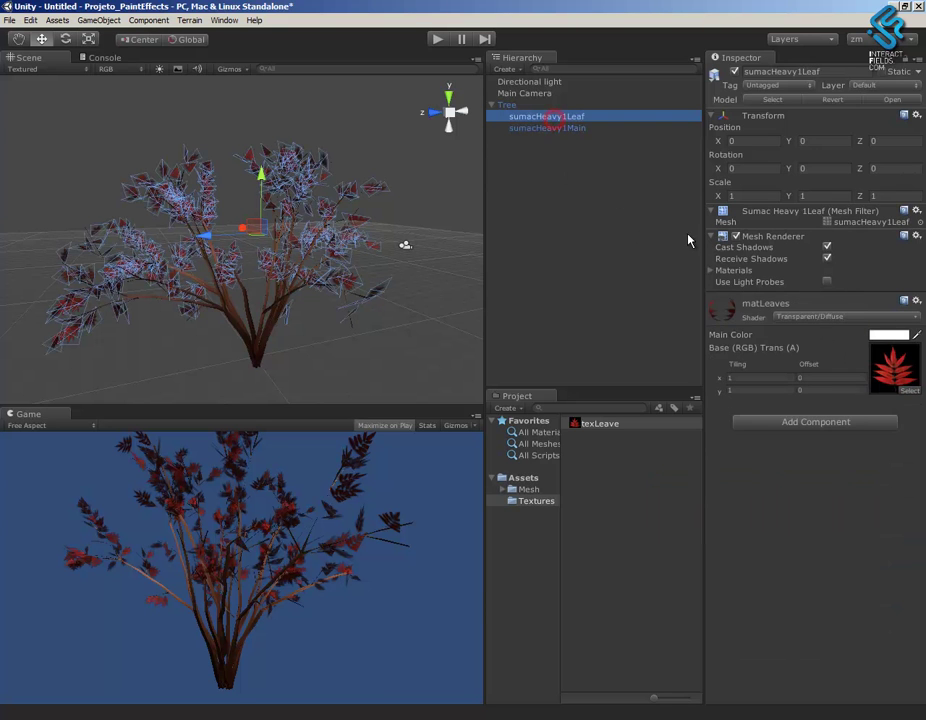
left_click(813, 322)
mouse_move(823, 482)
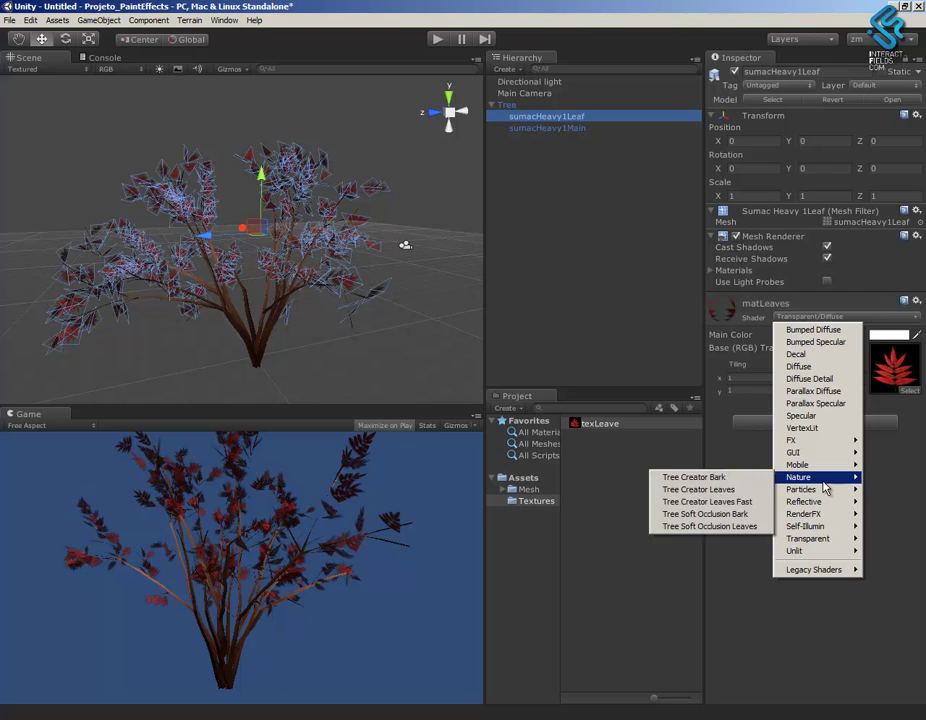
left_click(705, 489)
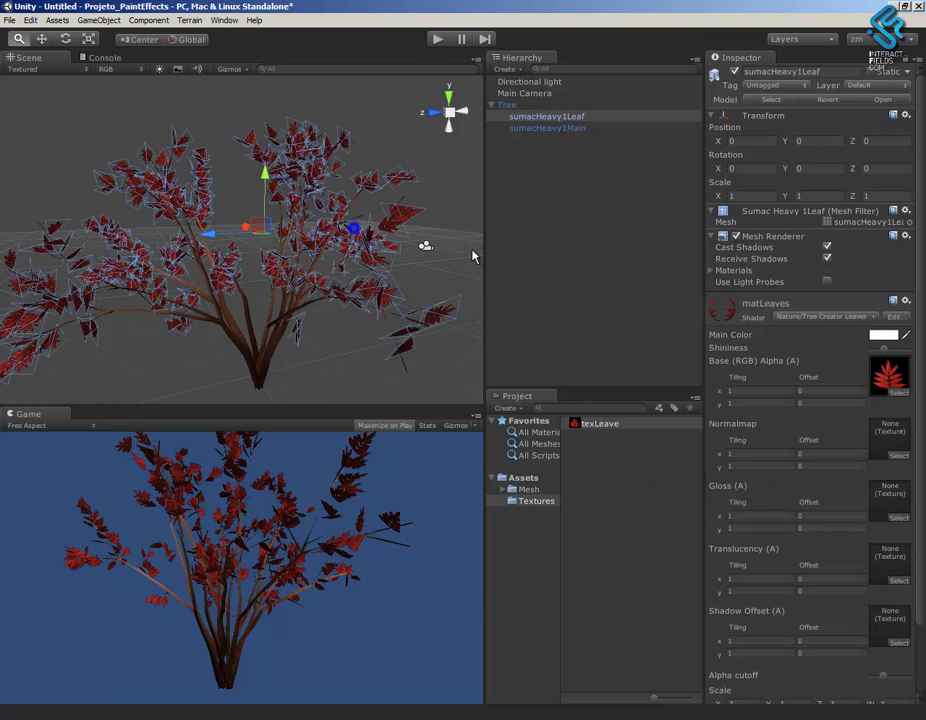
Inspect the leaves up close and raise the alpha cutoff of the matLeaves material to trim the leaf edges moderately.
right_click_drag(486, 261, 415, 227, "alt")
left_click_drag(395, 306, 291, 275, "alt")
right_click_drag(291, 275, 316, 284, "alt")
left_click_drag(317, 285, 305, 212, "alt")
scroll(919, 425, "down", 4)
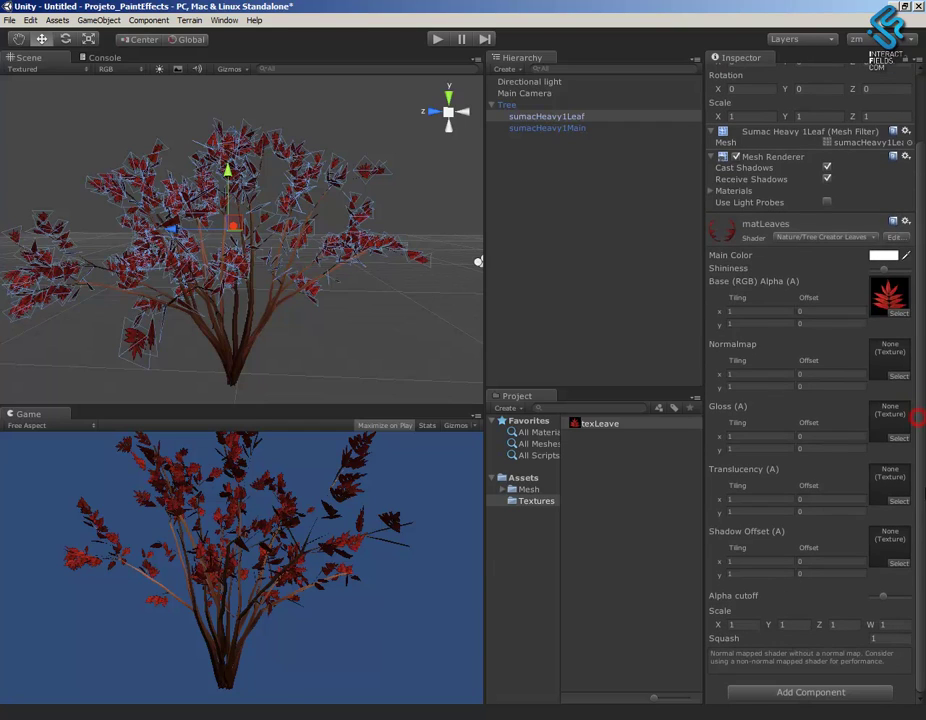
right_click_drag(365, 252, 459, 306, "alt")
middle_click_drag(262, 265, 317, 250)
right_click_drag(317, 244, 358, 246, "alt")
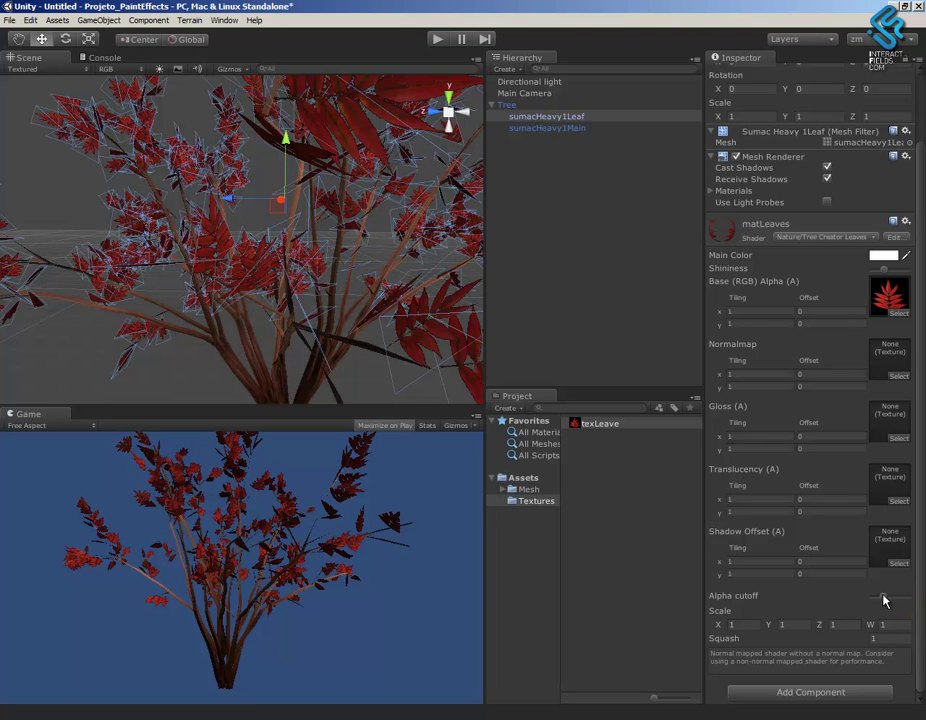
left_click_drag(885, 600, 896, 604)
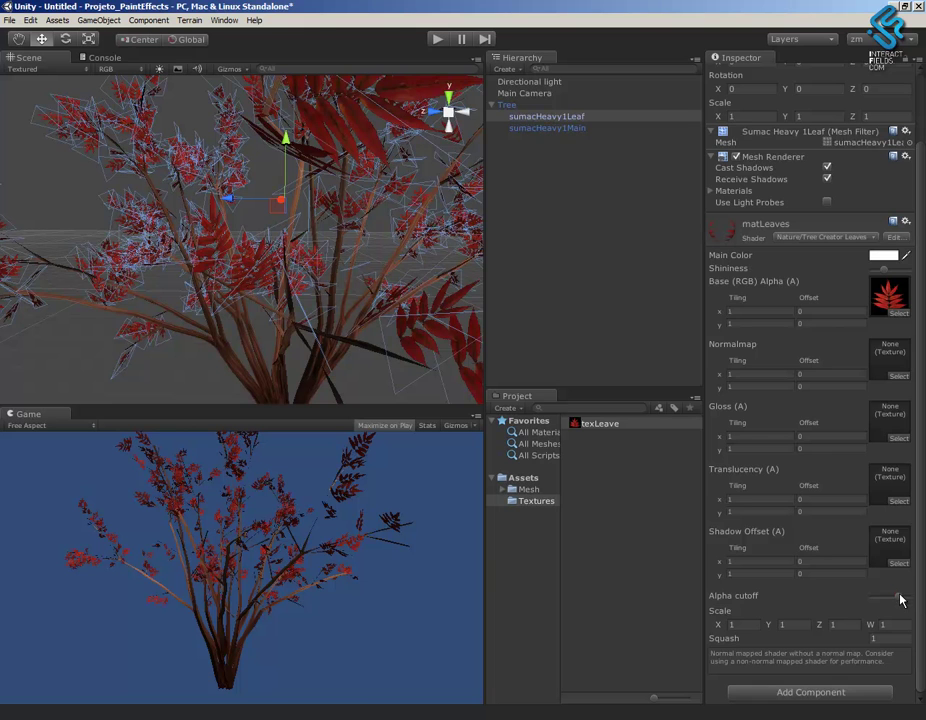
left_click_drag(900, 598, 896, 605)
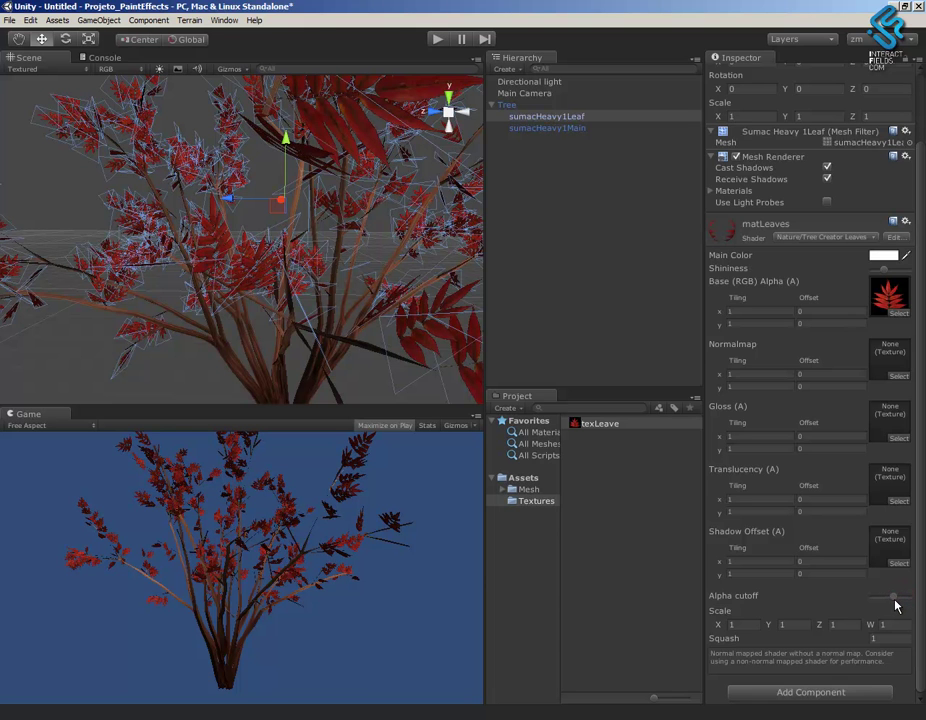
Clear the selection, inspect the whole tree, and move the Tree object along the X axis to about 0.58.
right_click_drag(397, 298, 358, 284, "alt")
left_click(407, 328)
left_click_drag(405, 315, 258, 269, "alt")
left_click(530, 104)
left_click_drag(298, 316, 383, 325, "alt")
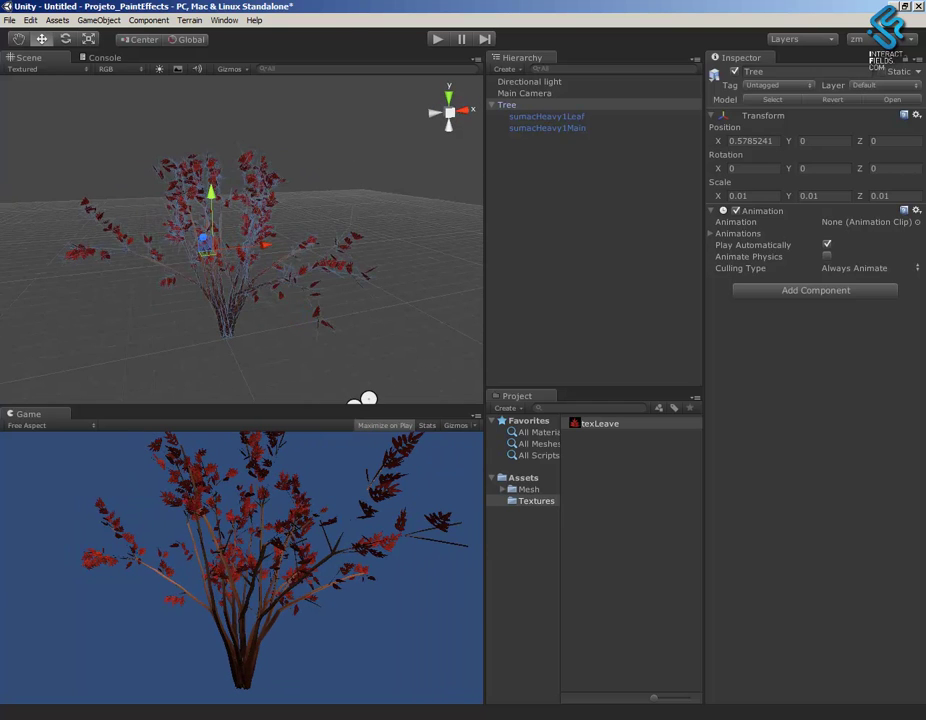
Switch to Maya, view the original sumac tree, and restore the Visor window showing the Paint Effects treesMesh brushes.
key("alt+Tab")
right_click_drag(455, 429, 508, 446, "alt")
middle_click_drag(482, 455, 492, 460, "alt")
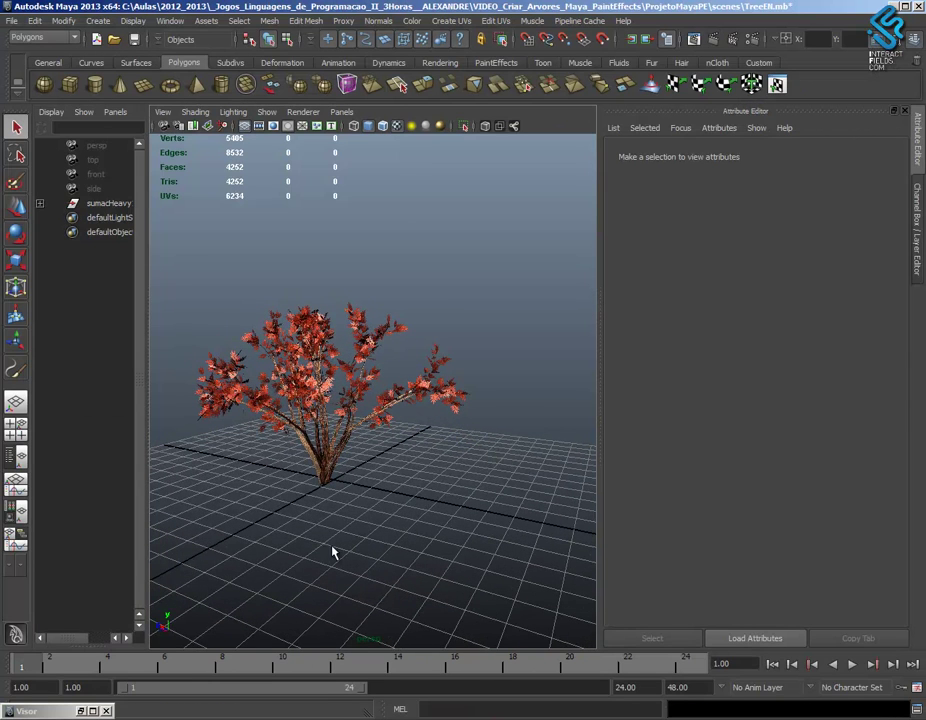
left_click(93, 711)
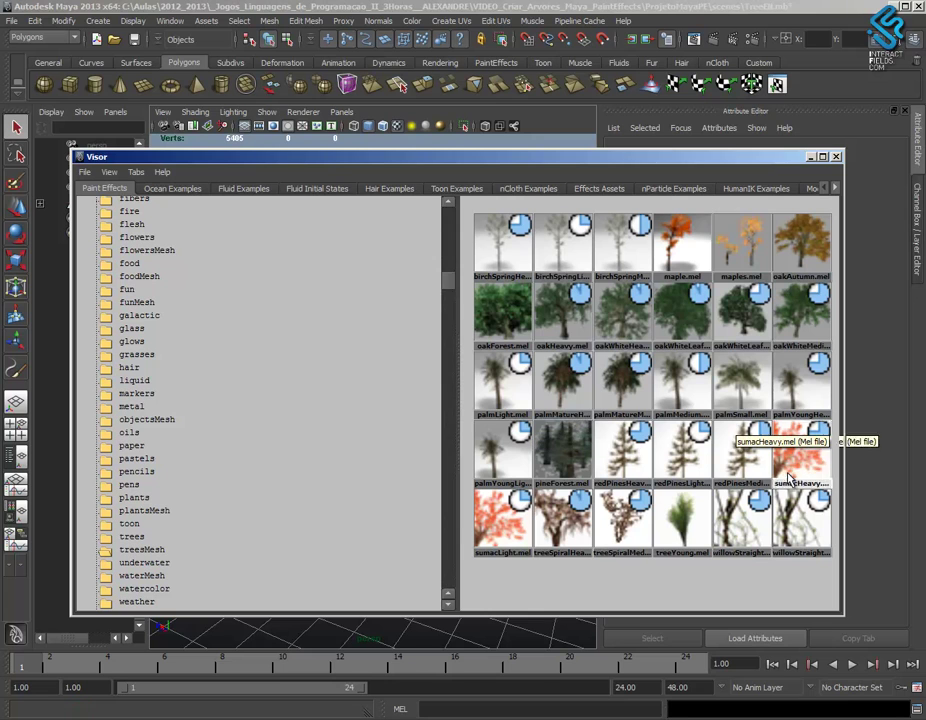